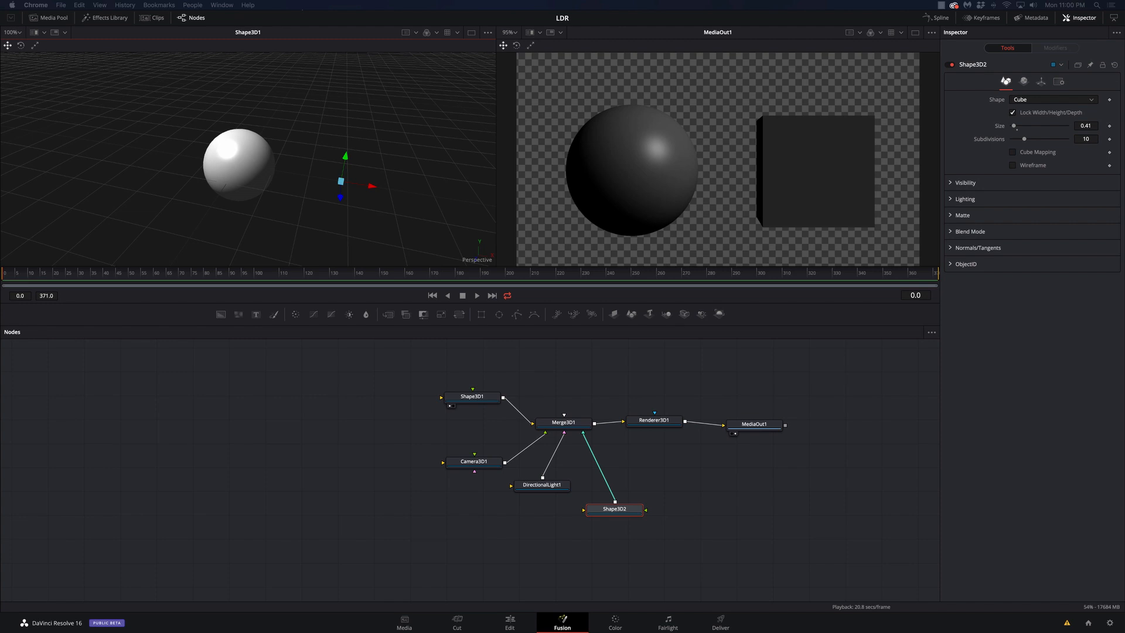
Bring up the Chrome window with the Blackmagic Design Support Center and browse its Latest Downloads list
drag(1122, 24, 457, 63)
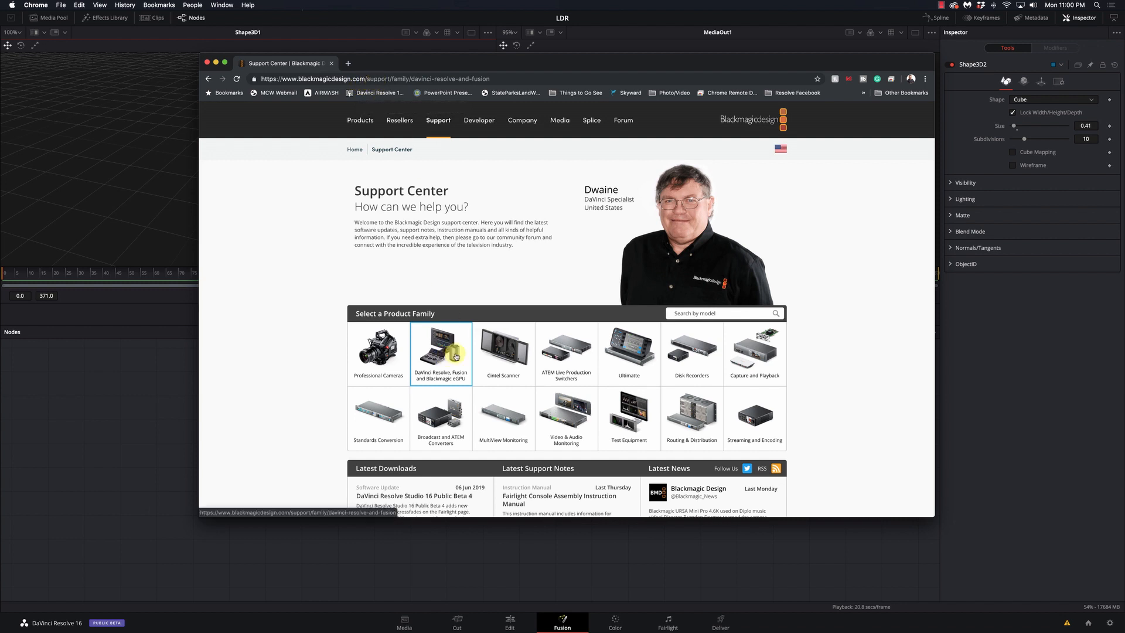
scroll(443, 363, down, 5)
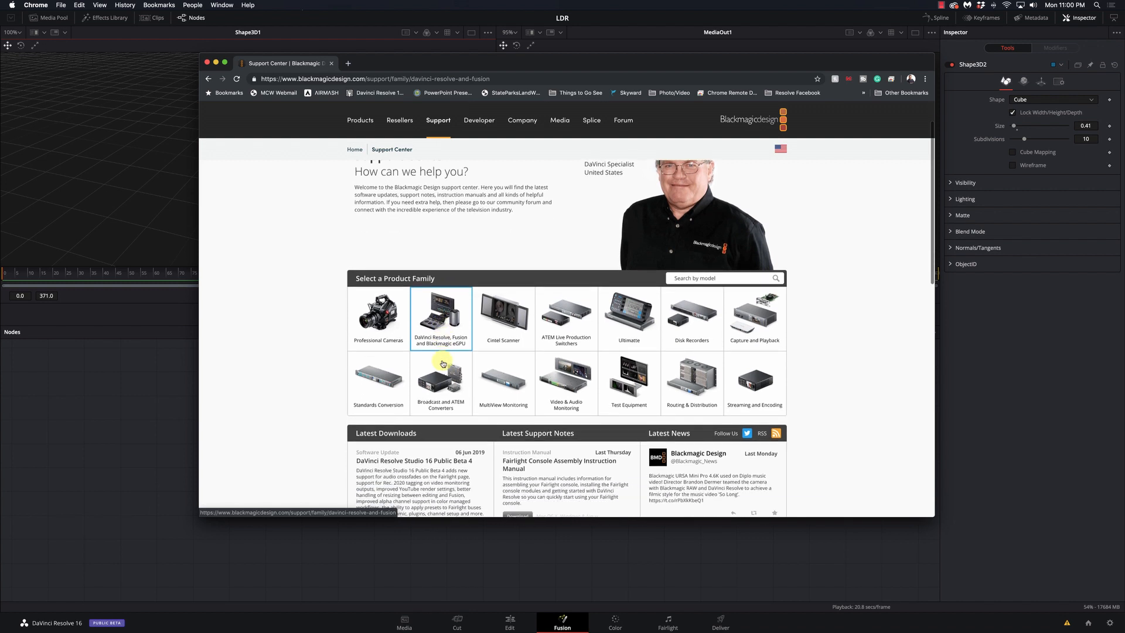
scroll(441, 417, down, 15)
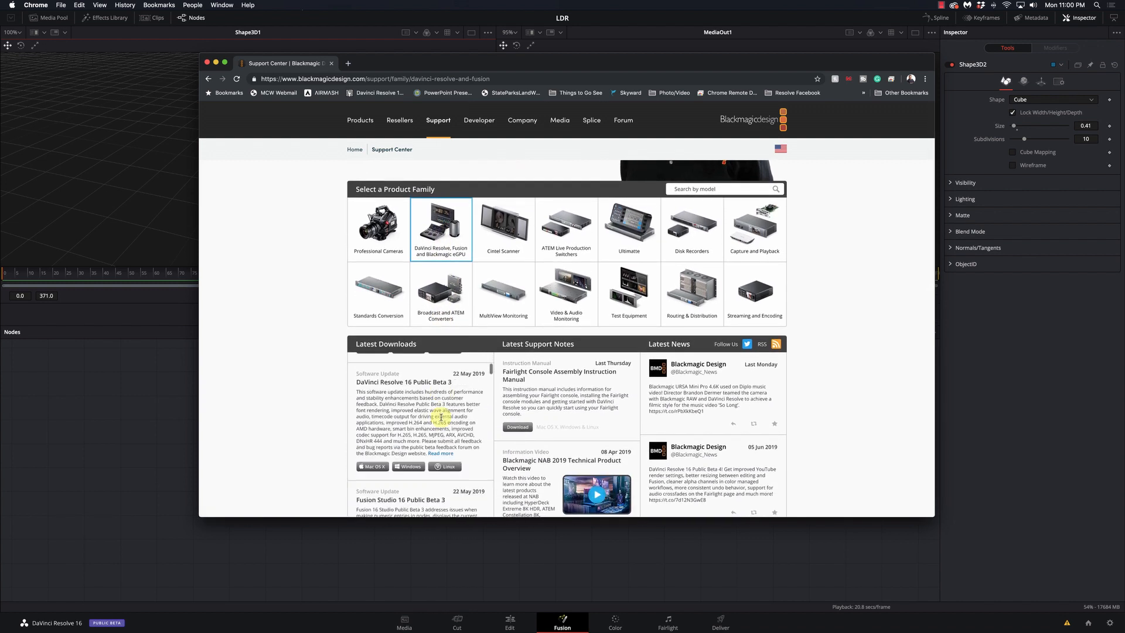
scroll(441, 422, down, 8)
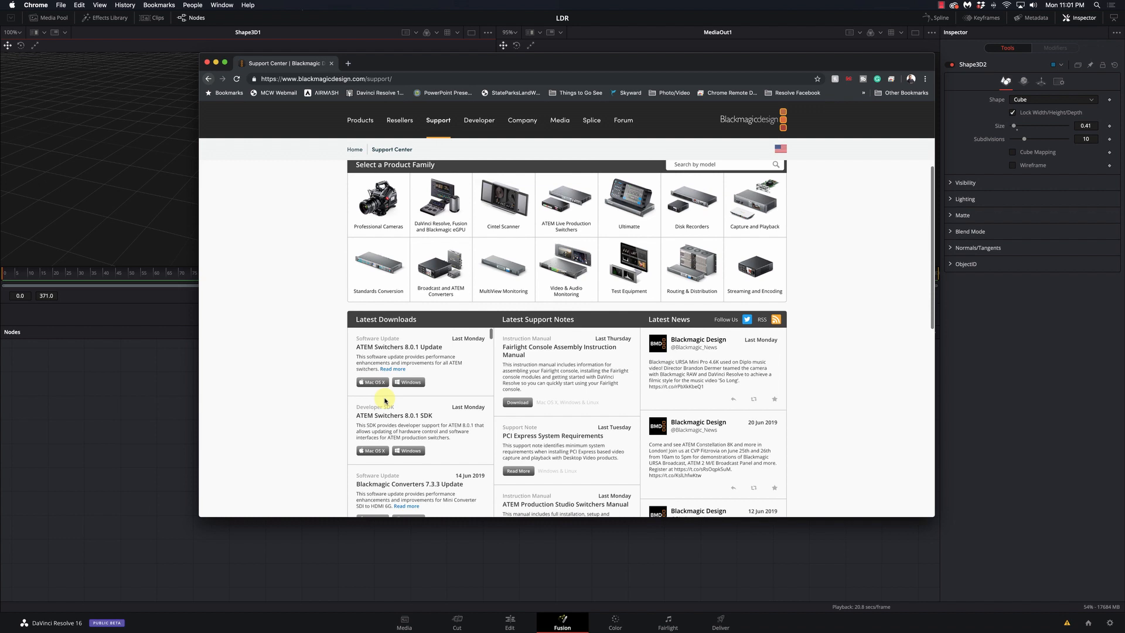
scroll(314, 345, up, 3)
scroll(301, 394, down, 5)
scroll(413, 359, down, 5)
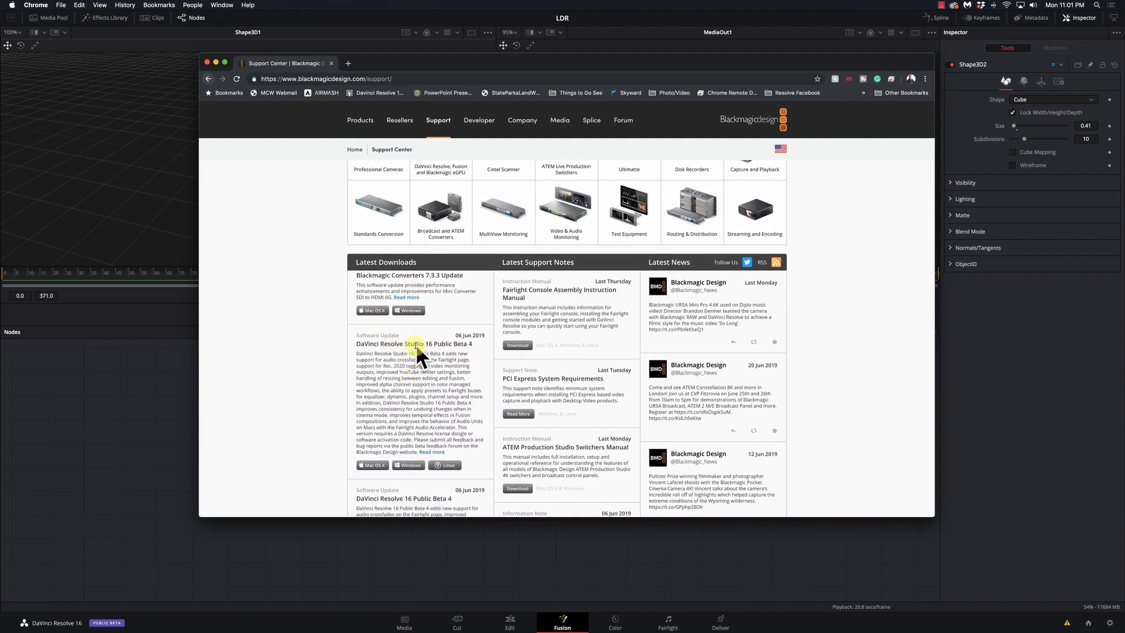
Search the support page for "fusion 9", review the Fusion 9.0.2 download entries, and return to the previous page
key(super+f)
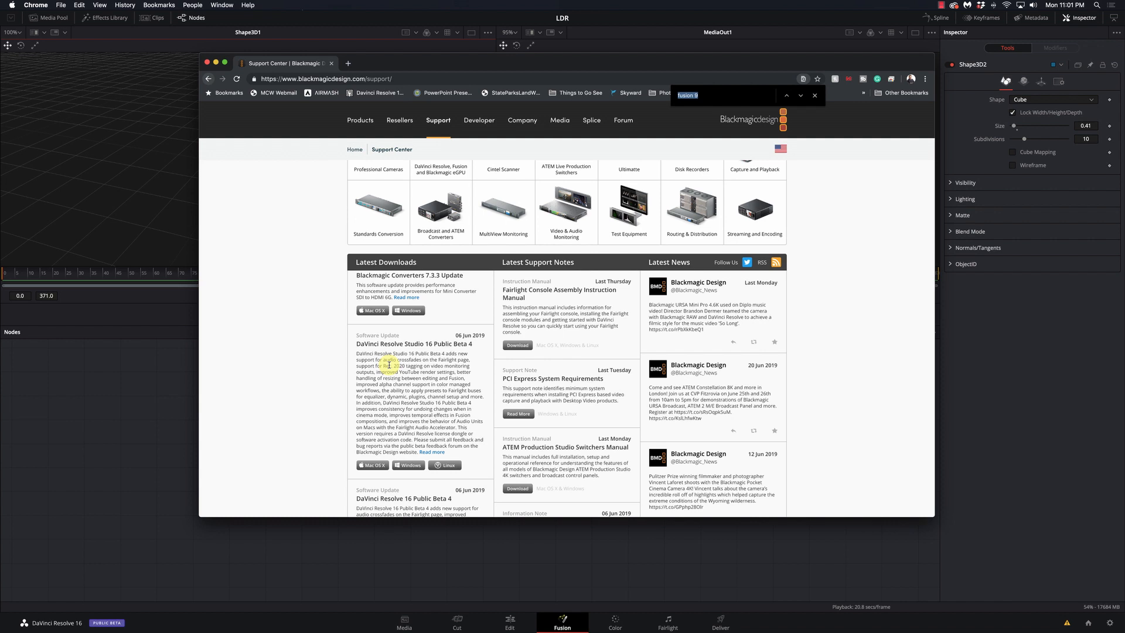
key(Return)
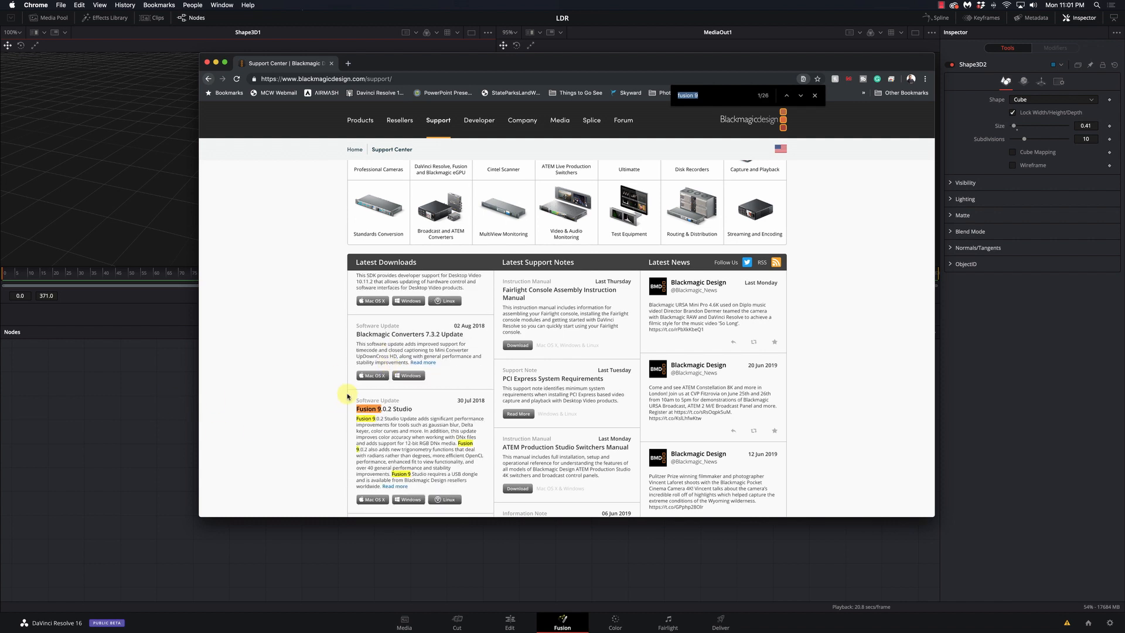
scroll(361, 422, down, 2)
scroll(361, 422, down, 5)
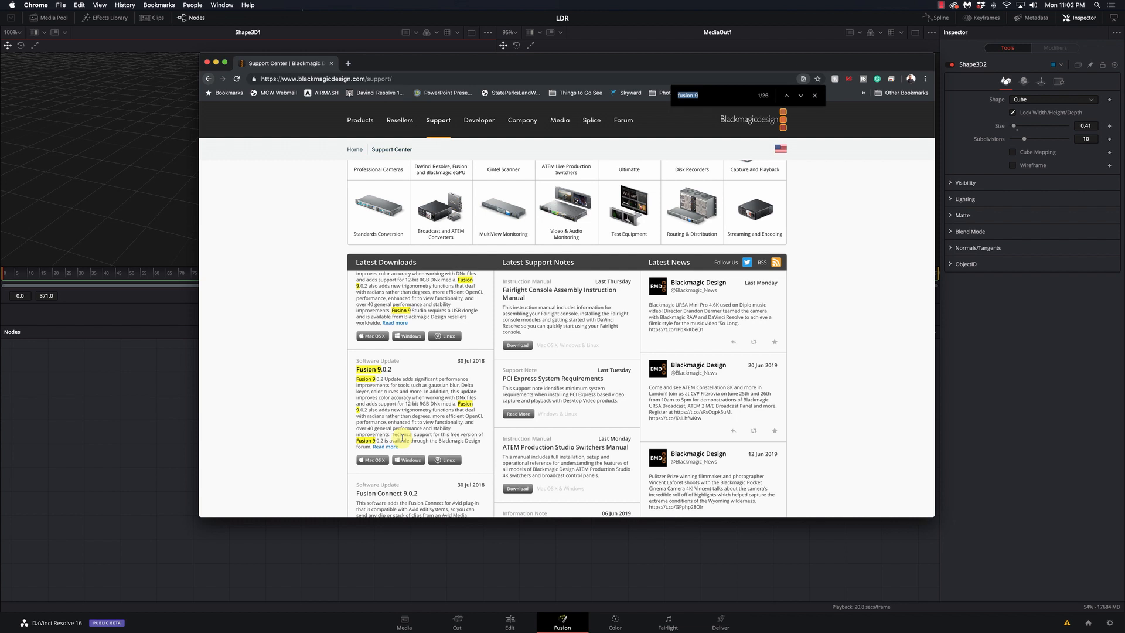
key(super+bracketleft)
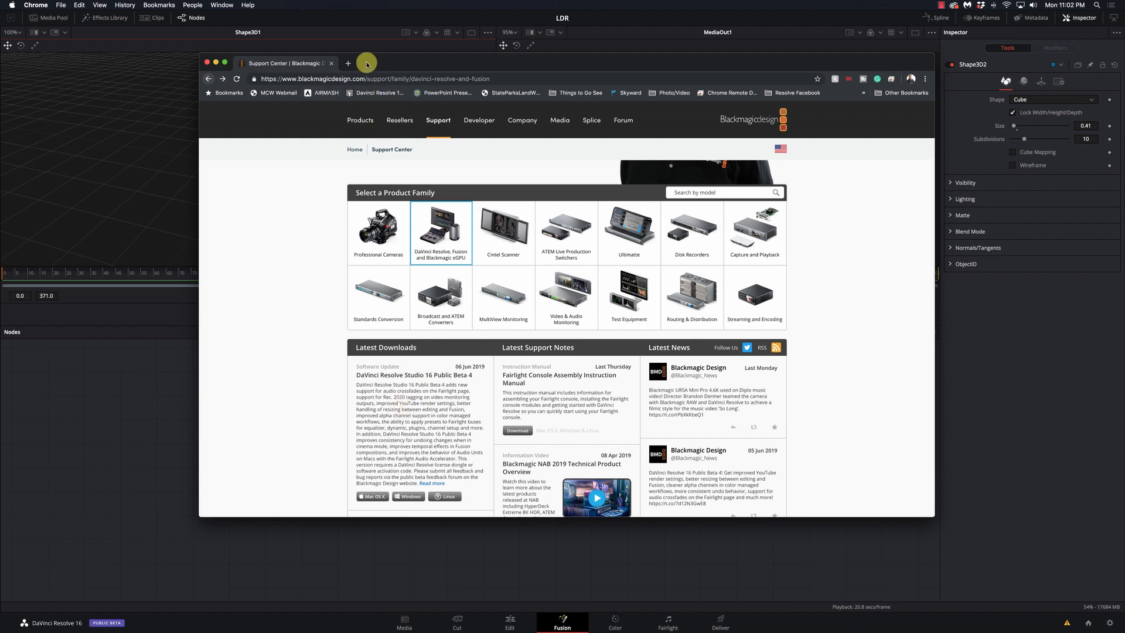
Put the browser away, open Fusion 9 Tool Manual.pdf from the Blackmagic Fusion 9 applications folder, and enlarge its window
drag(364, 59, 350, 145)
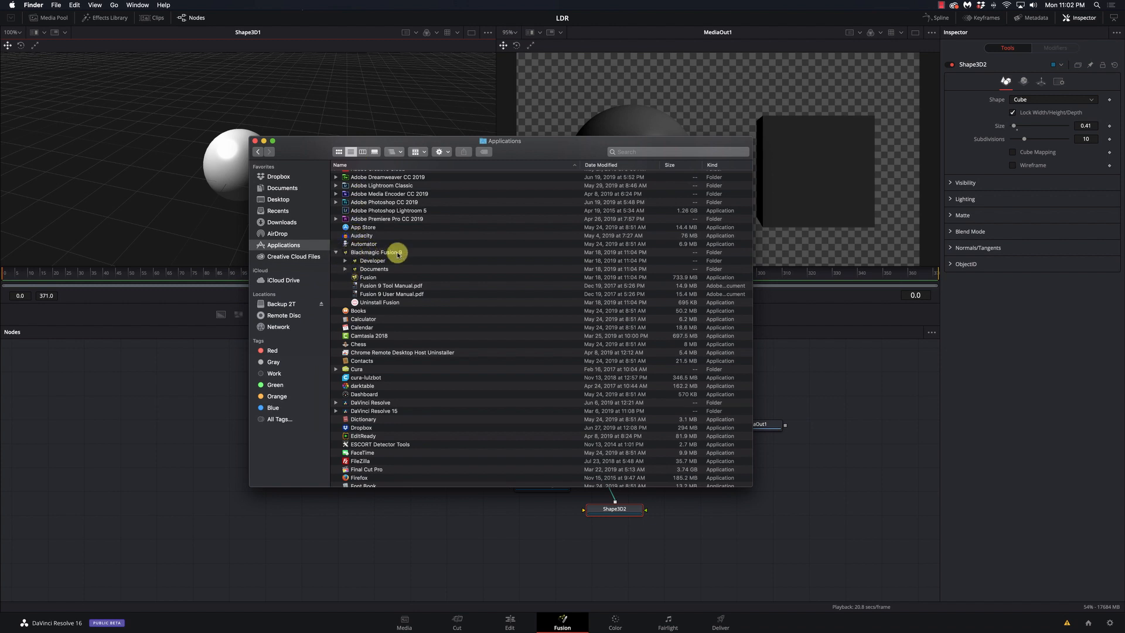
click(375, 287)
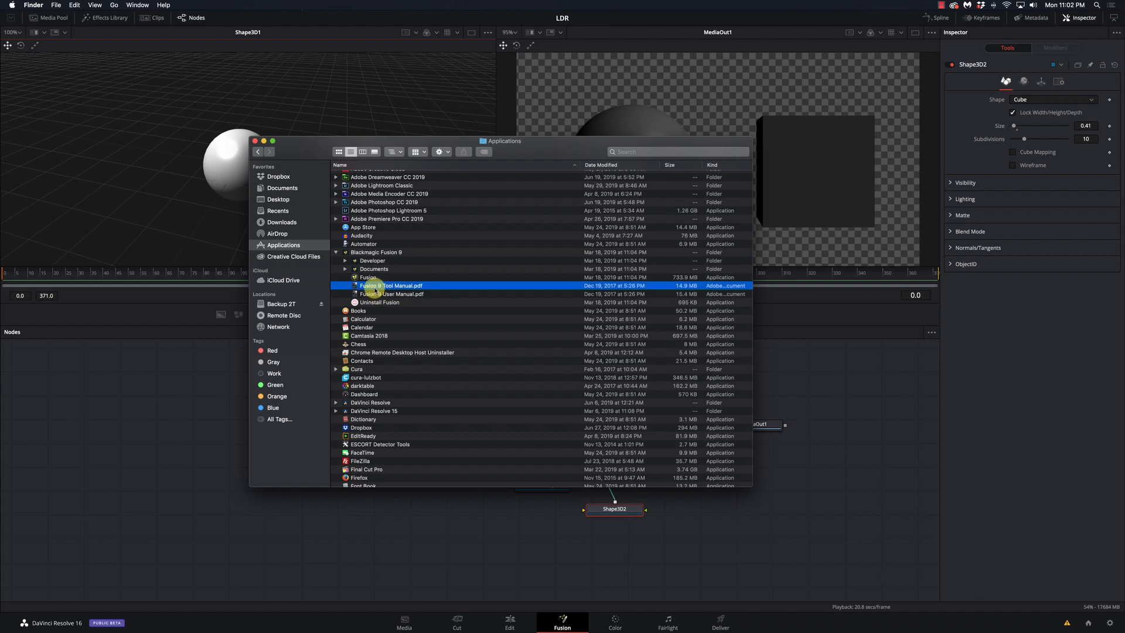
double_click(356, 289)
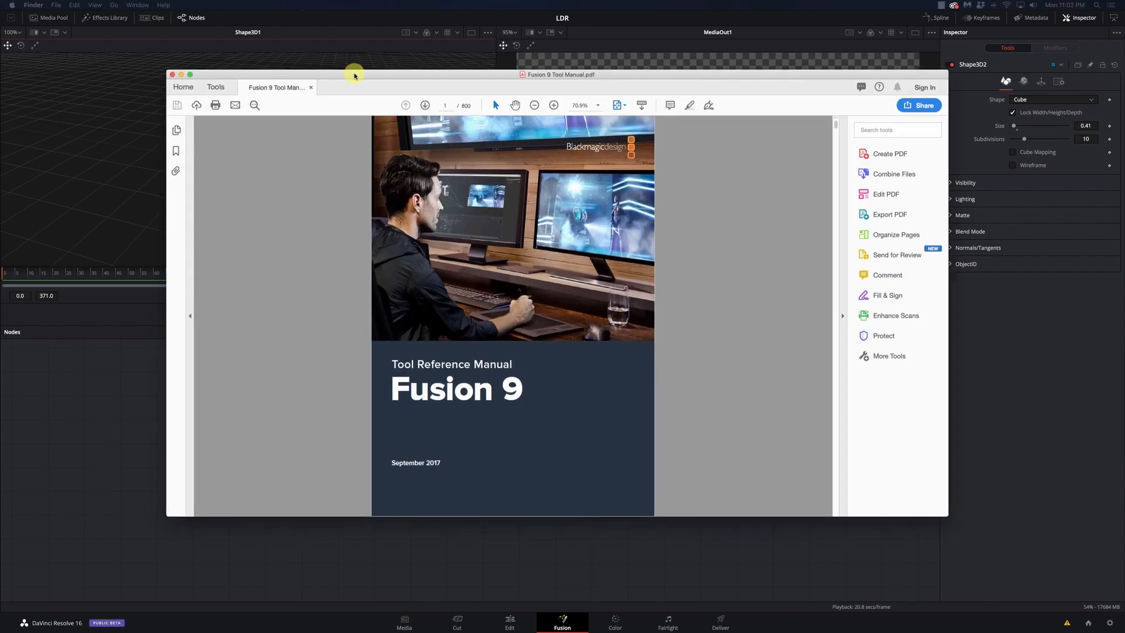
drag(352, 68, 339, 33)
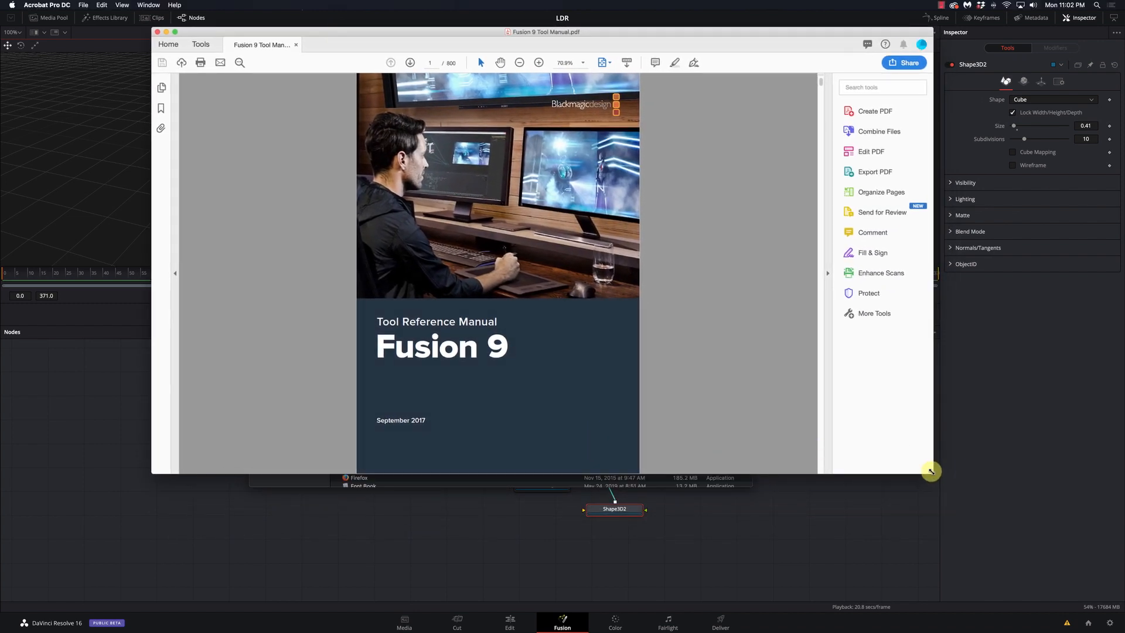
drag(972, 558, 977, 595)
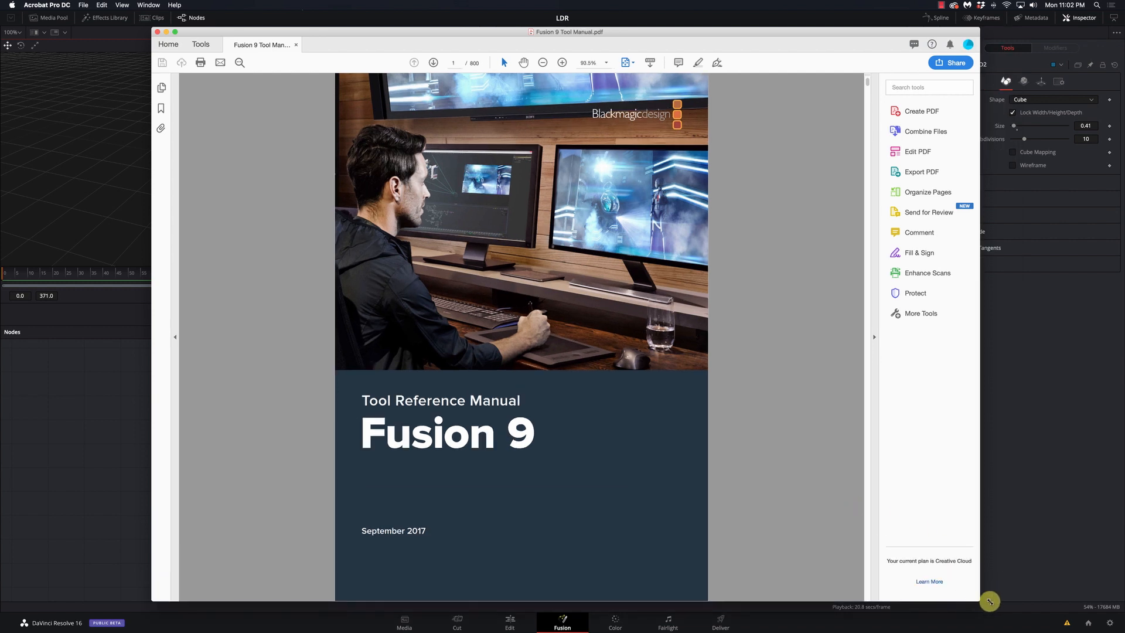
Go from the manual's contents to the 3D Tools chapter and read the Bender 3D description and its control explanations
scroll(742, 495, down, 3)
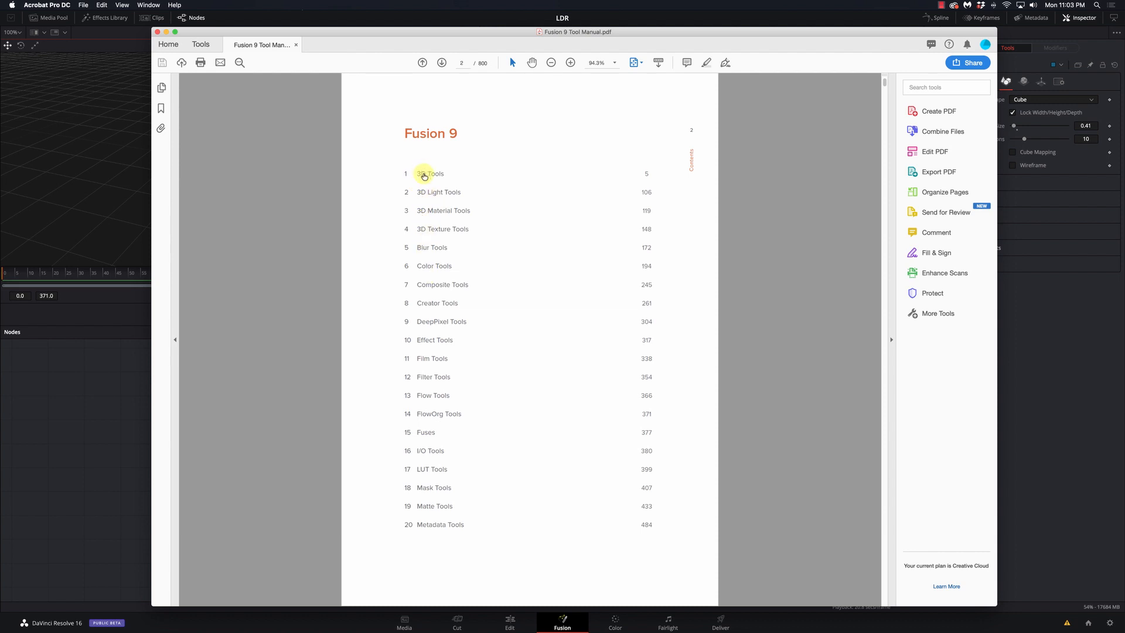
click(424, 173)
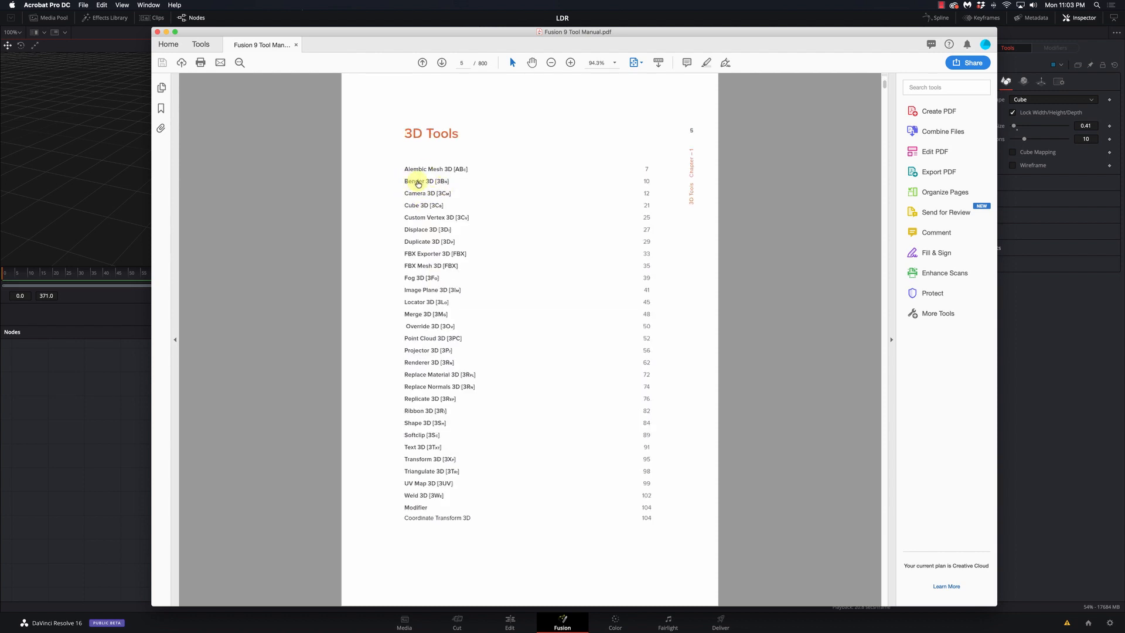
click(418, 182)
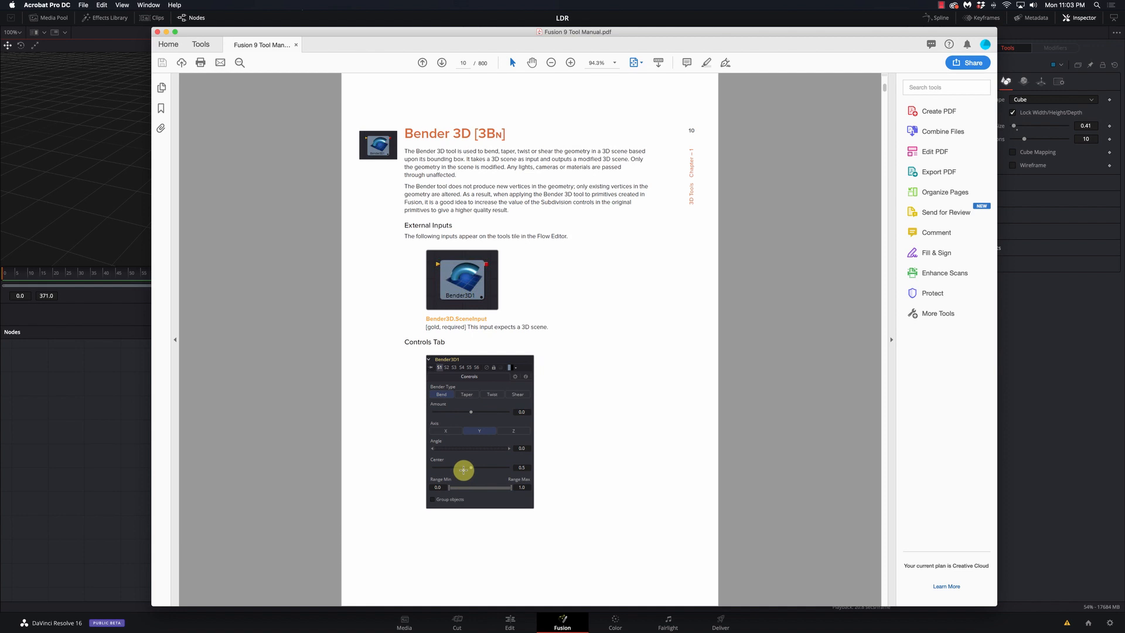
scroll(463, 467, down, 3)
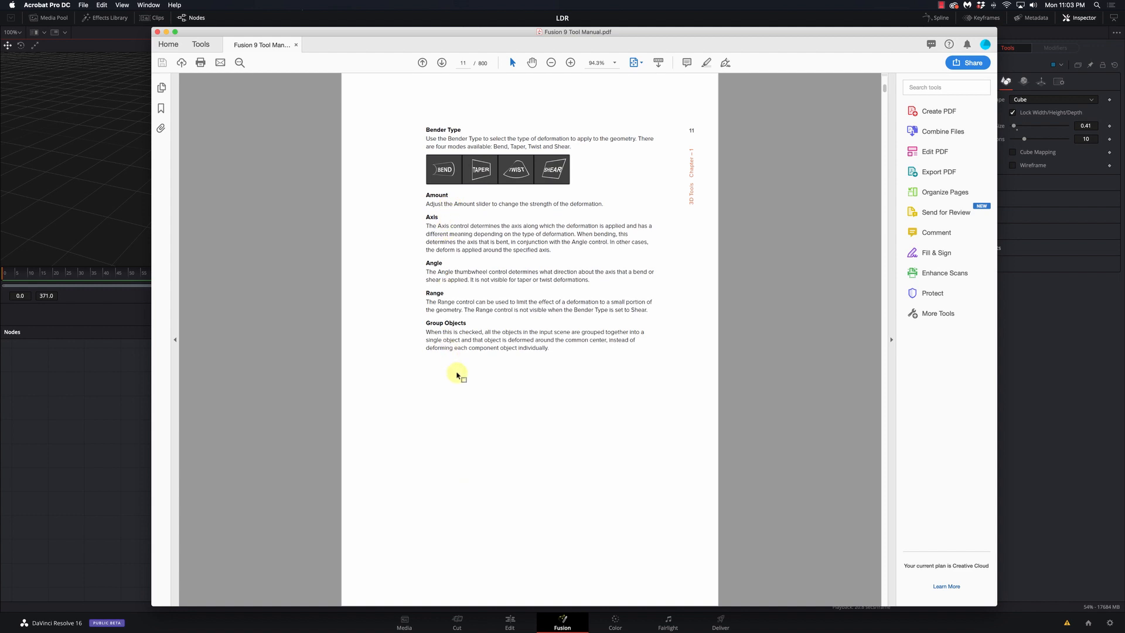
scroll(455, 367, down, 3)
scroll(455, 340, up, 3)
scroll(441, 169, up, 15)
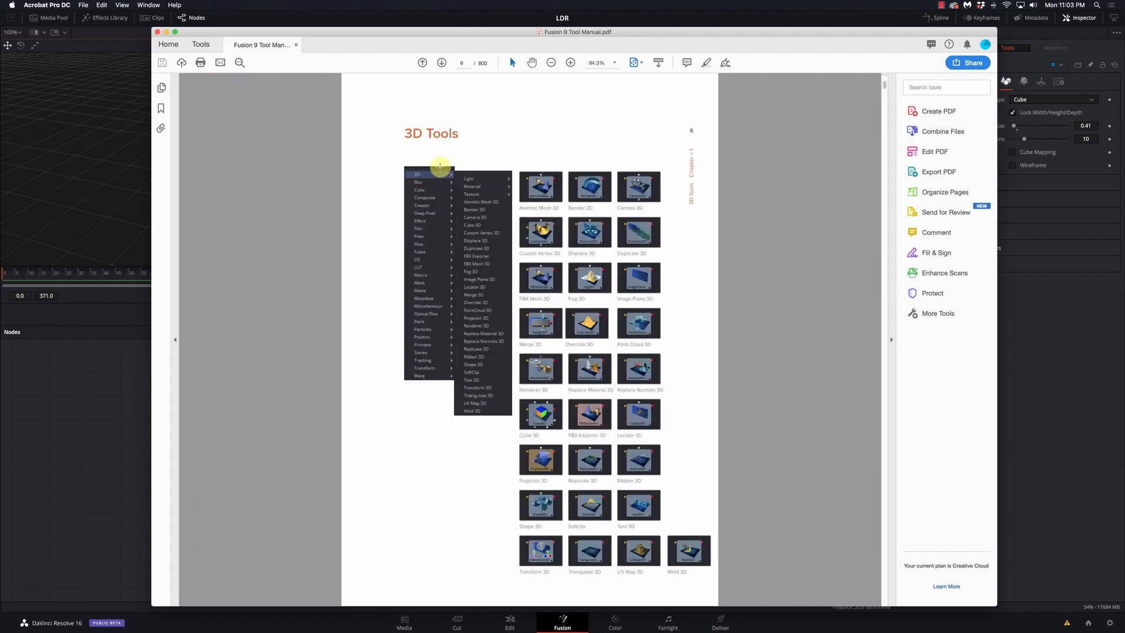
Return to the manual's contents, open the Ward entry under 3D Material Tools, and read through its inputs and controls
drag(884, 89, 885, 79)
scroll(583, 226, down, 2)
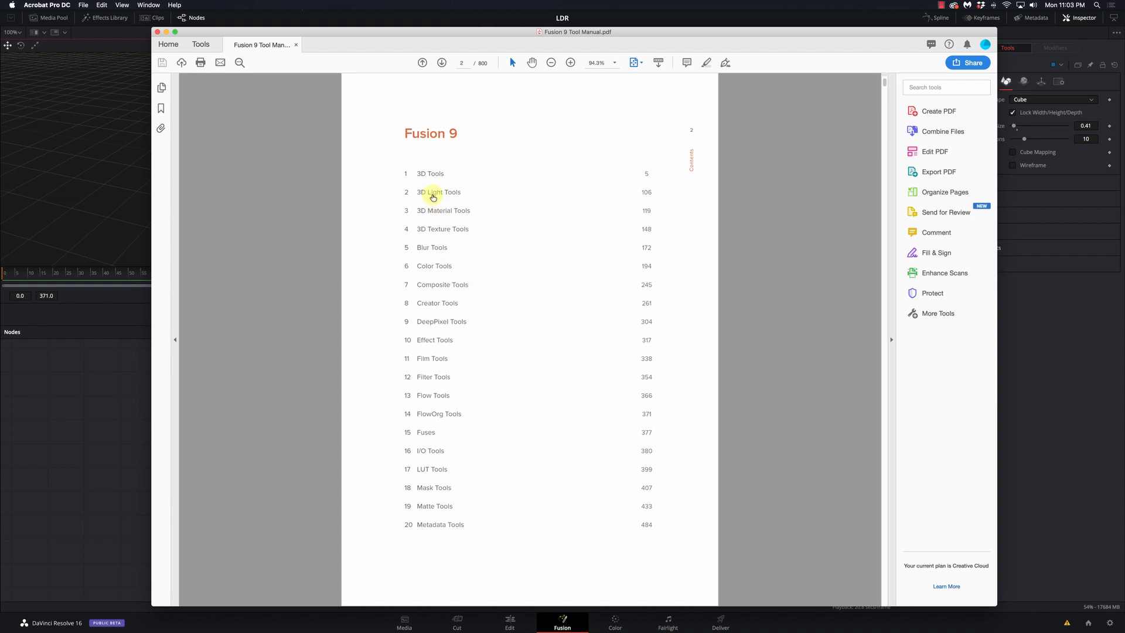
click(432, 211)
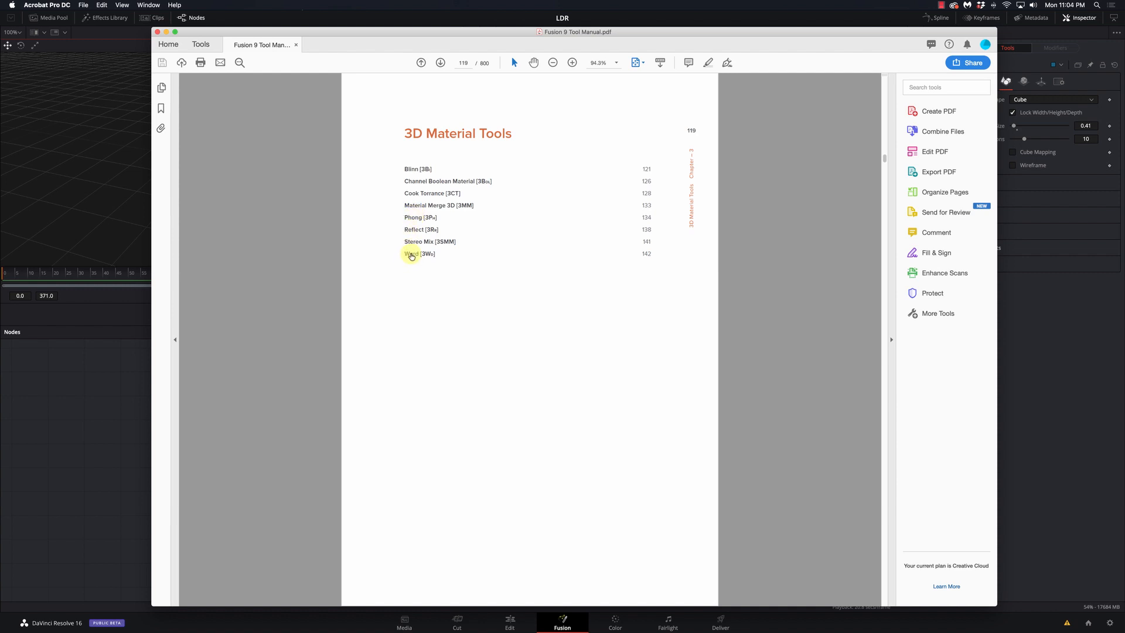
click(412, 257)
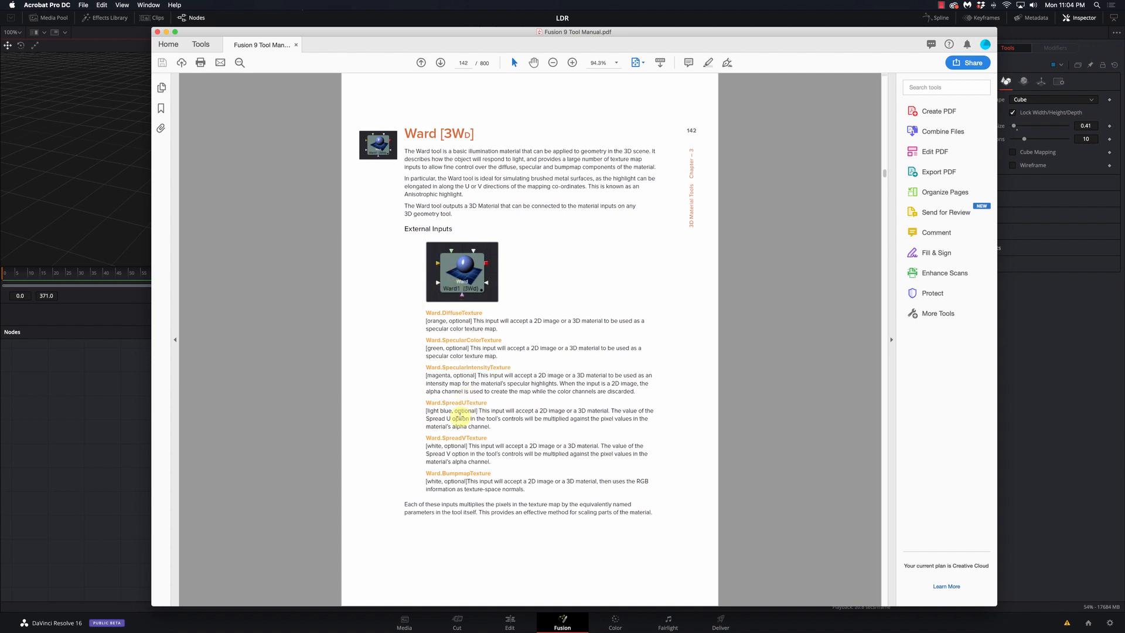
scroll(460, 419, down, 2)
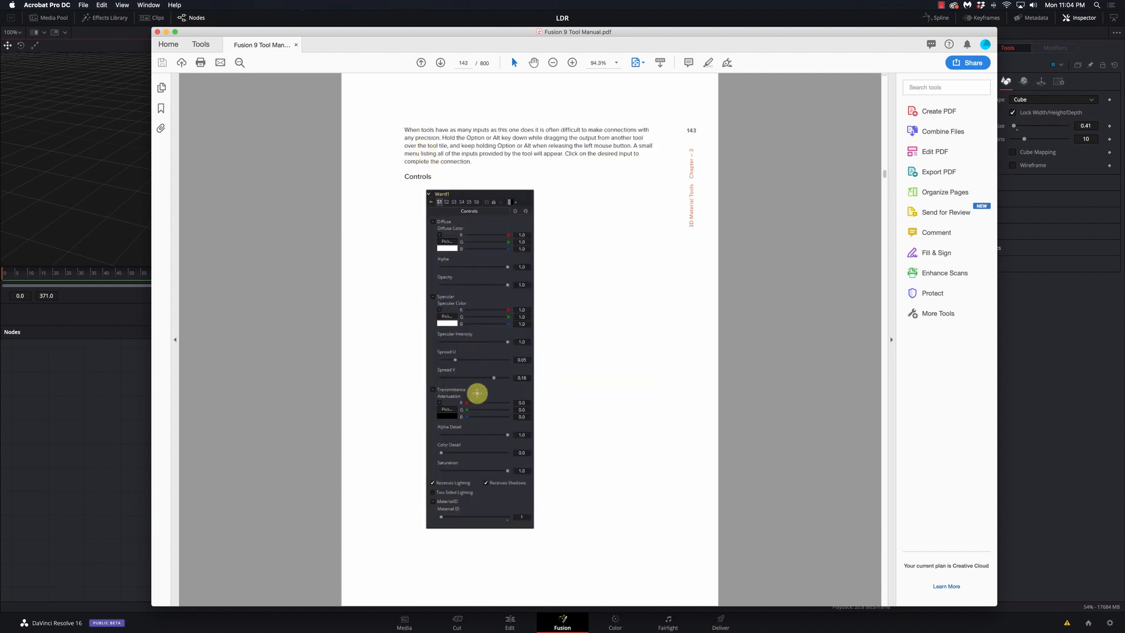
scroll(480, 428, down, 2)
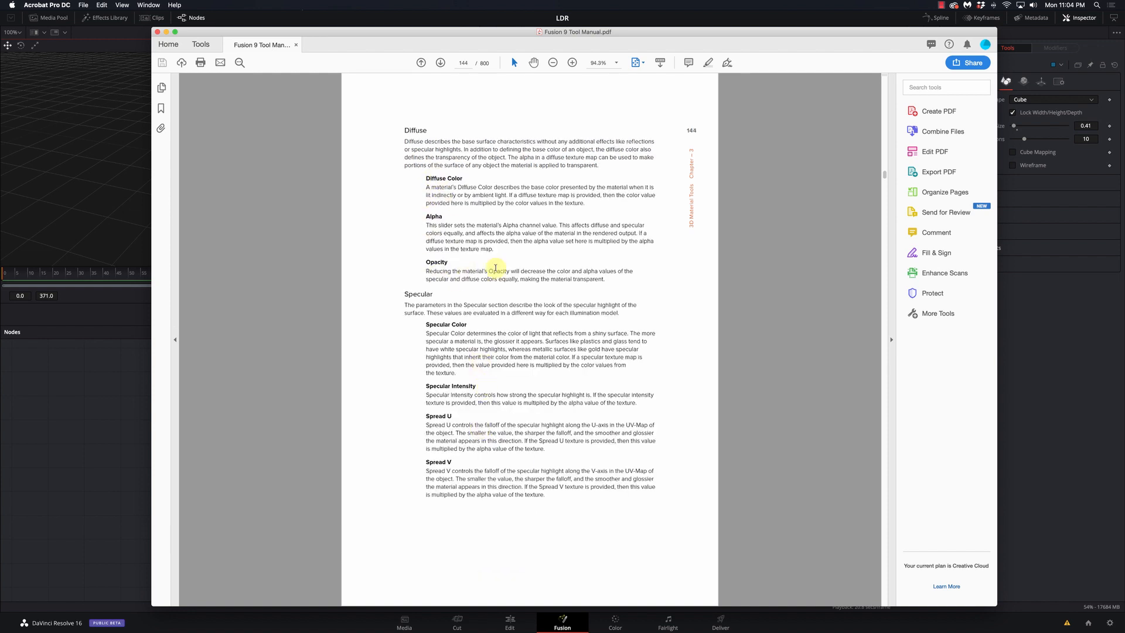
scroll(512, 291, down, 2)
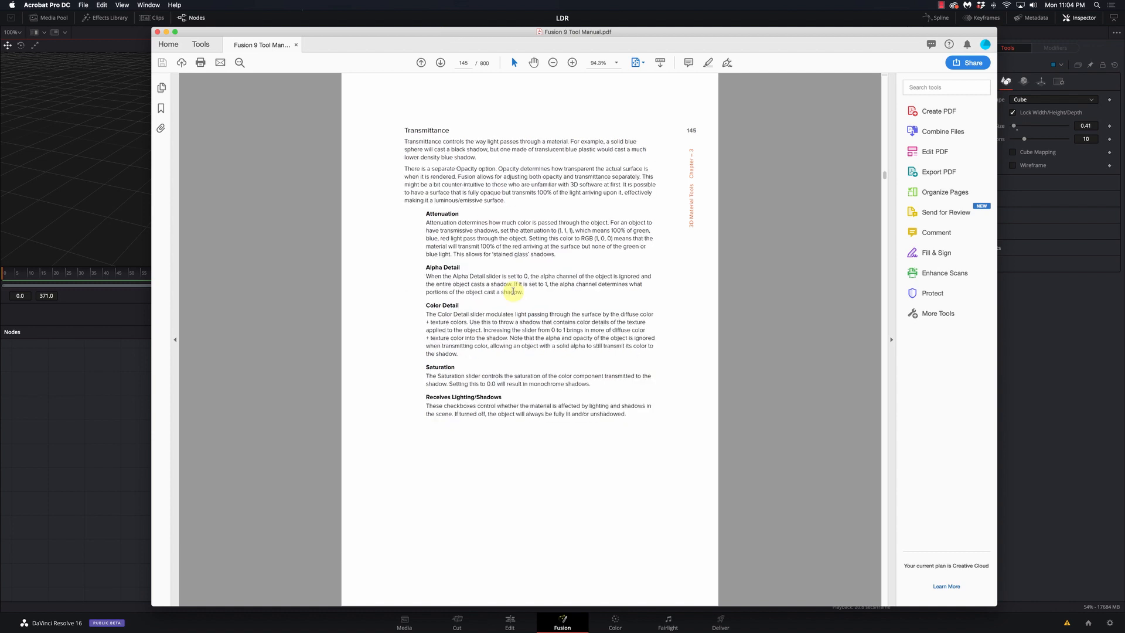
scroll(511, 293, down, 2)
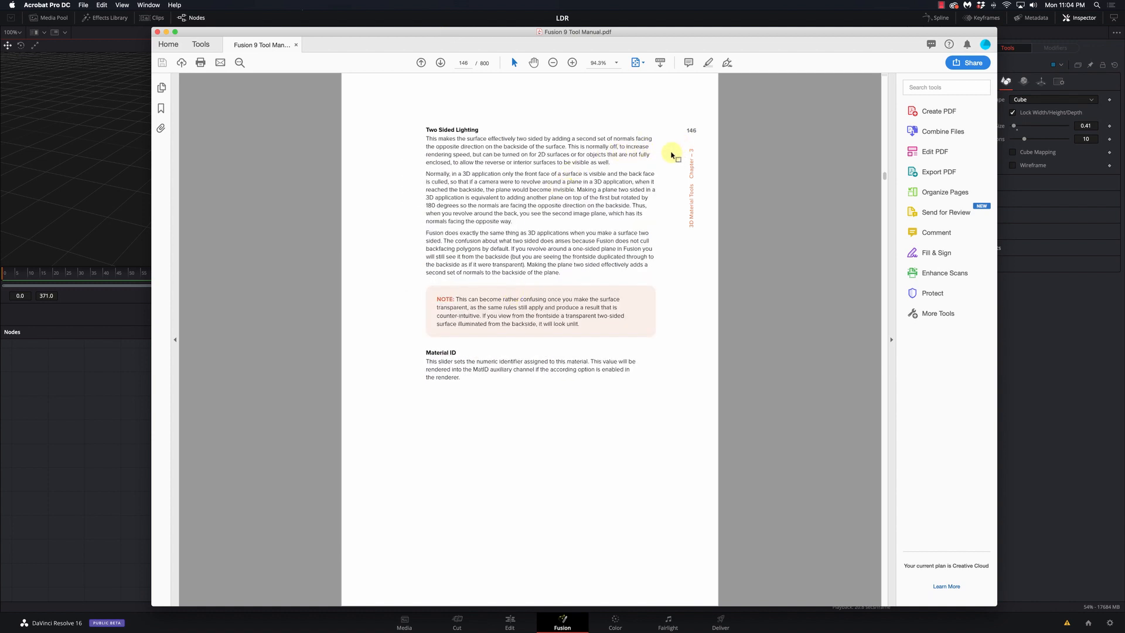
Go back to the manual's contents and open the Planar Tracker Tool page in the Tracker Tools chapter
drag(885, 179, 884, 84)
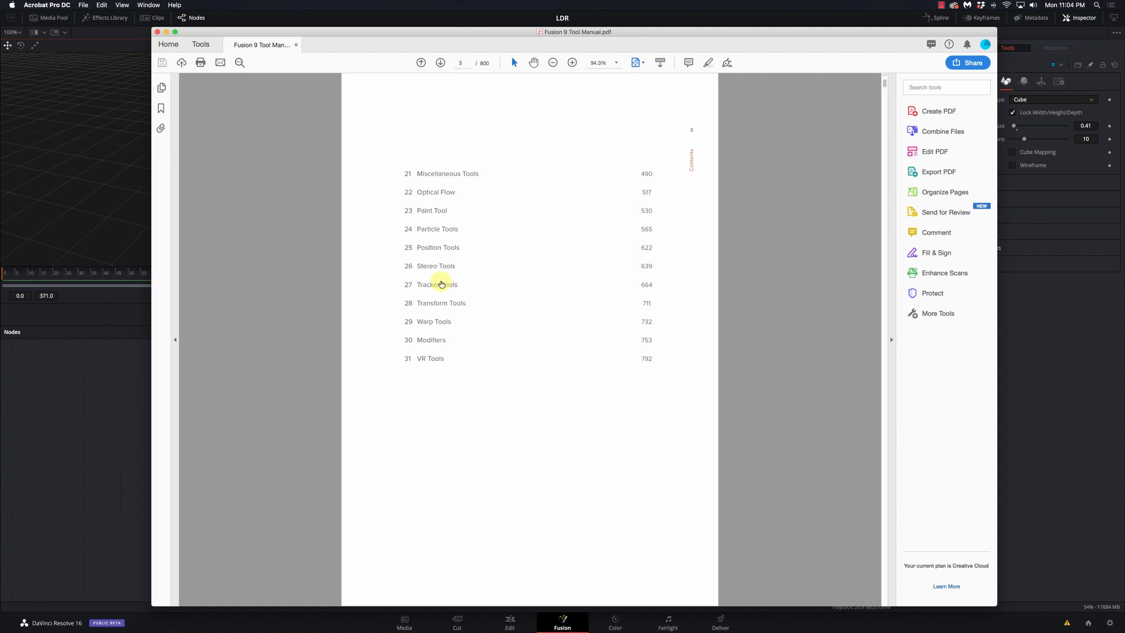
click(440, 285)
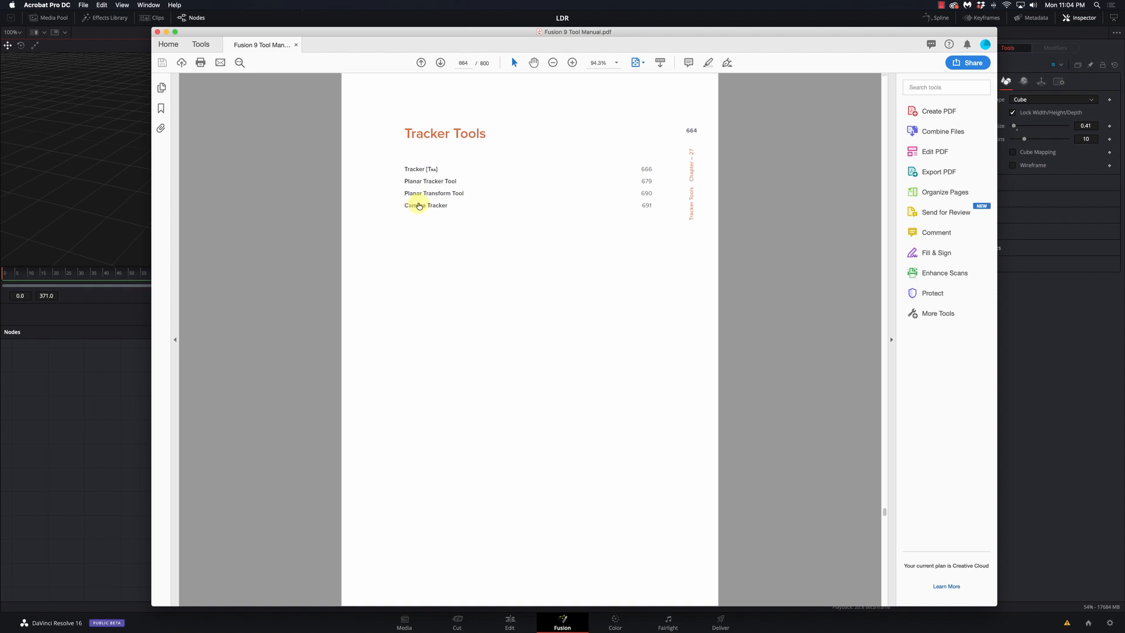
click(417, 182)
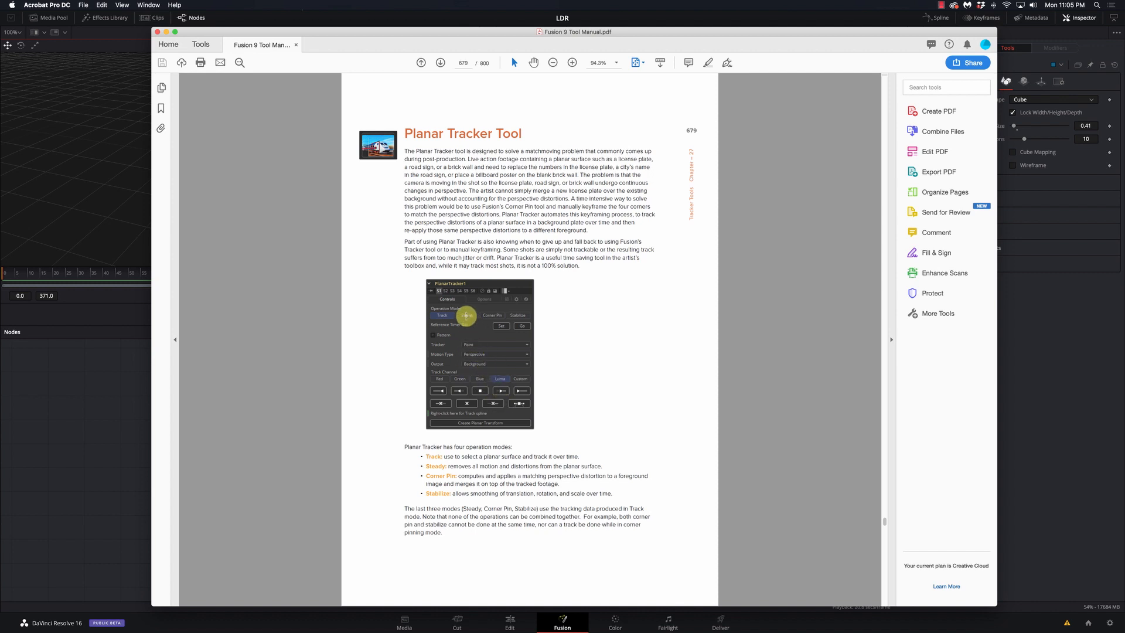
Set the manual aside, switch to DaVinci Resolve, and add a Planar Tracker node in the empty area below Camera3D1
drag(381, 34, 1124, 63)
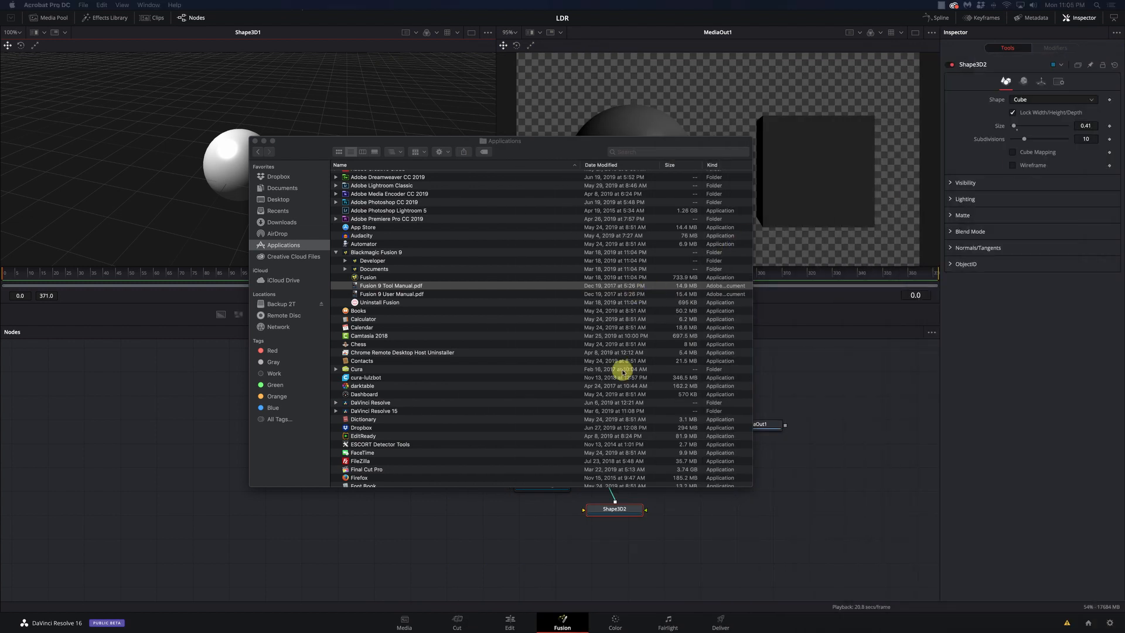
click(428, 551)
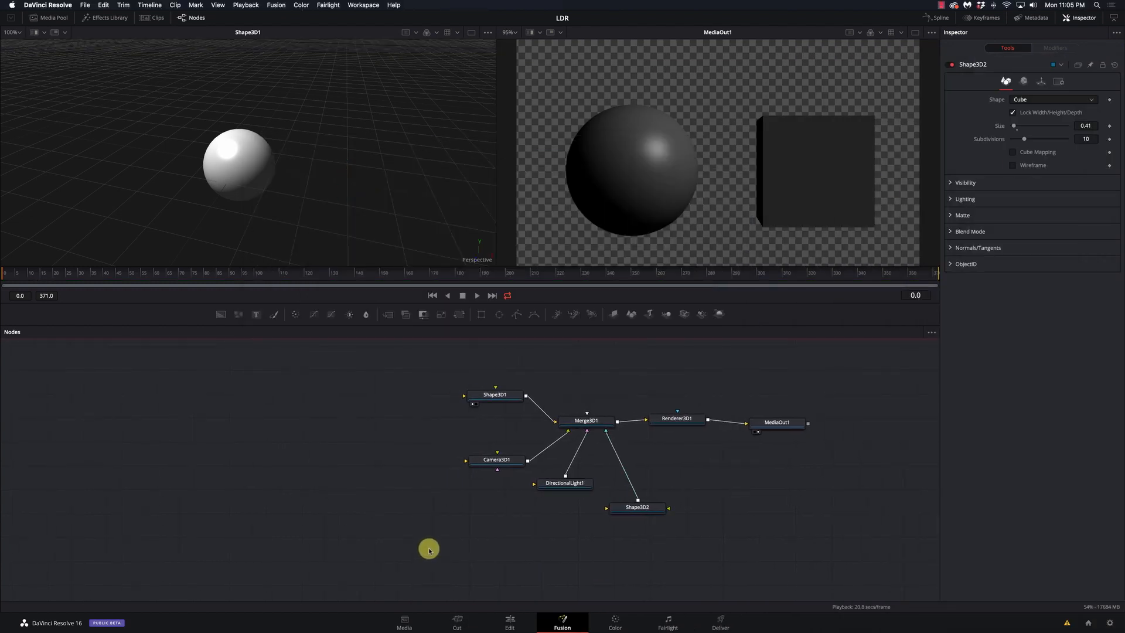
key(shift+space)
text(direplan)
key(Return)
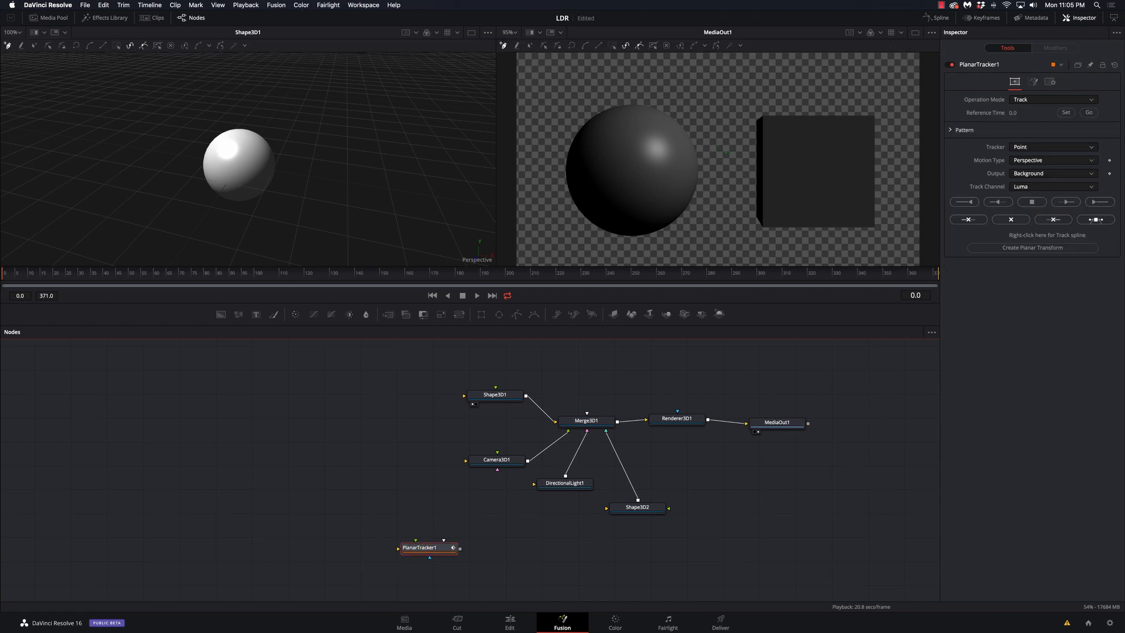
Bring the manual back beside the Planar Tracker's inspector settings, shrink its window, and zoom the page to 100%
drag(1124, 17, 284, 63)
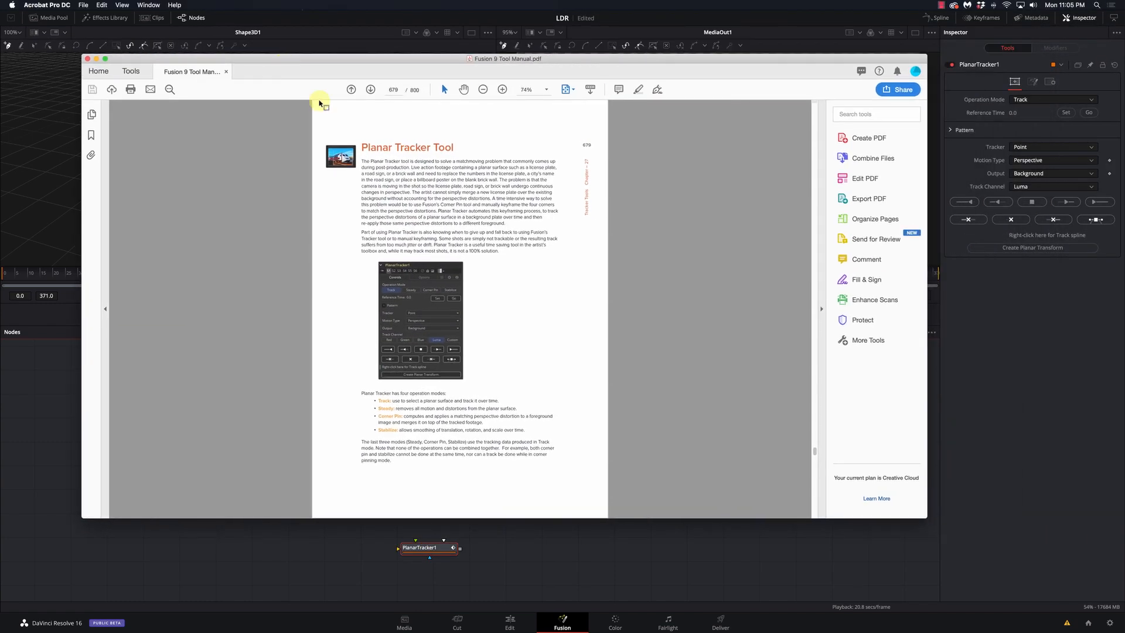
drag(927, 518, 480, 286)
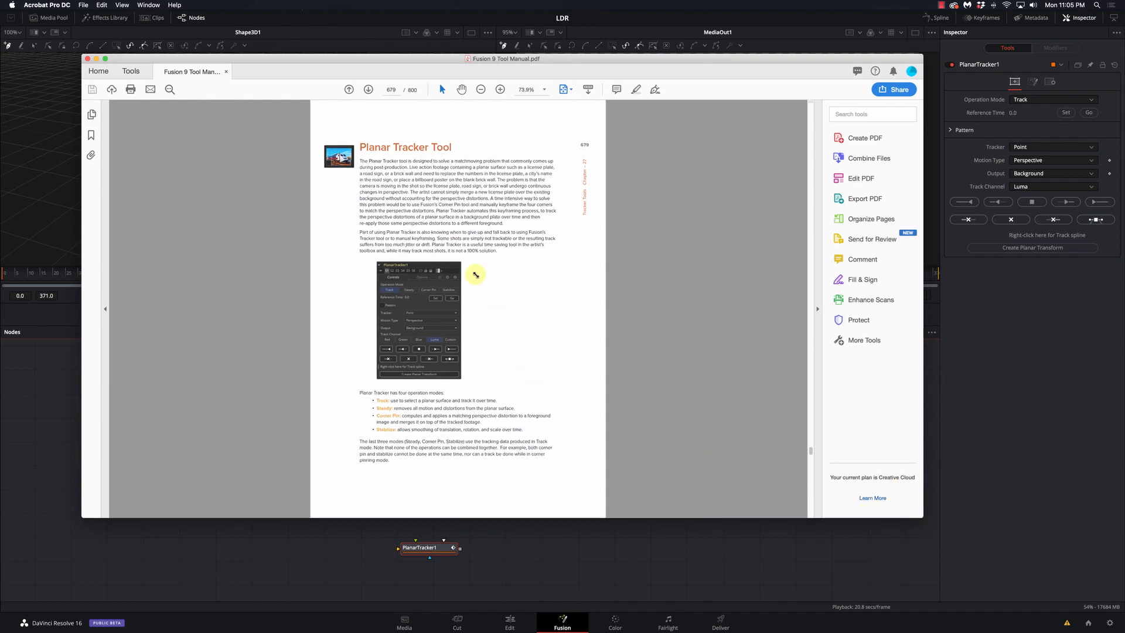
click(394, 89)
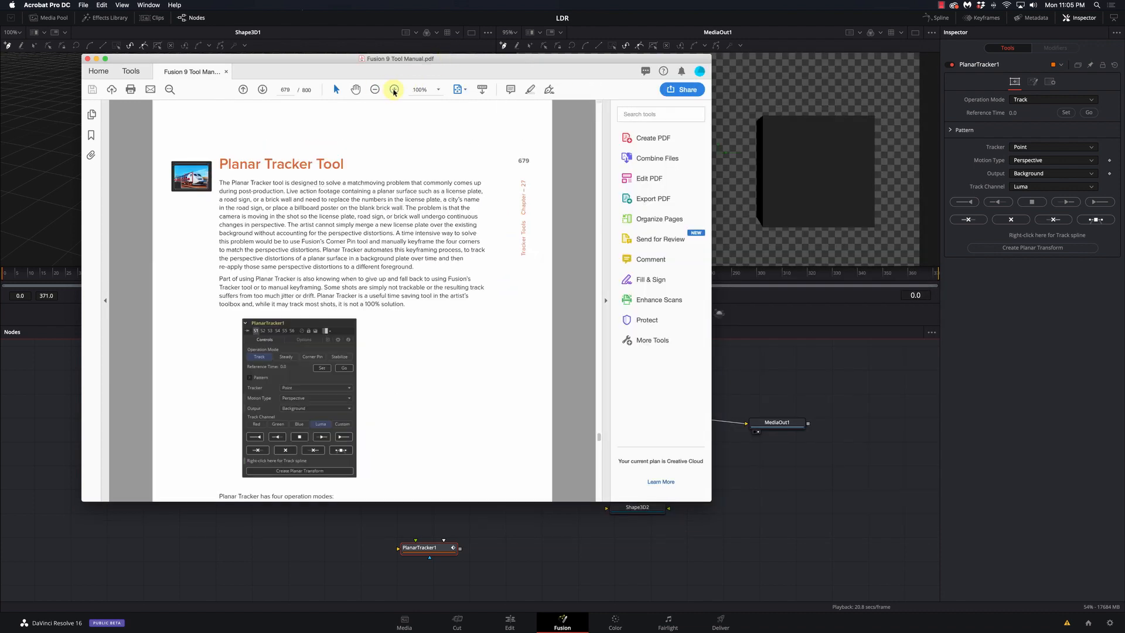
Move the manual beside the inspector and compare its Planar Tracker figure with the node's Track Channel, Operation Mode and display options in DaVinci Resolve
scroll(367, 306, down, 5)
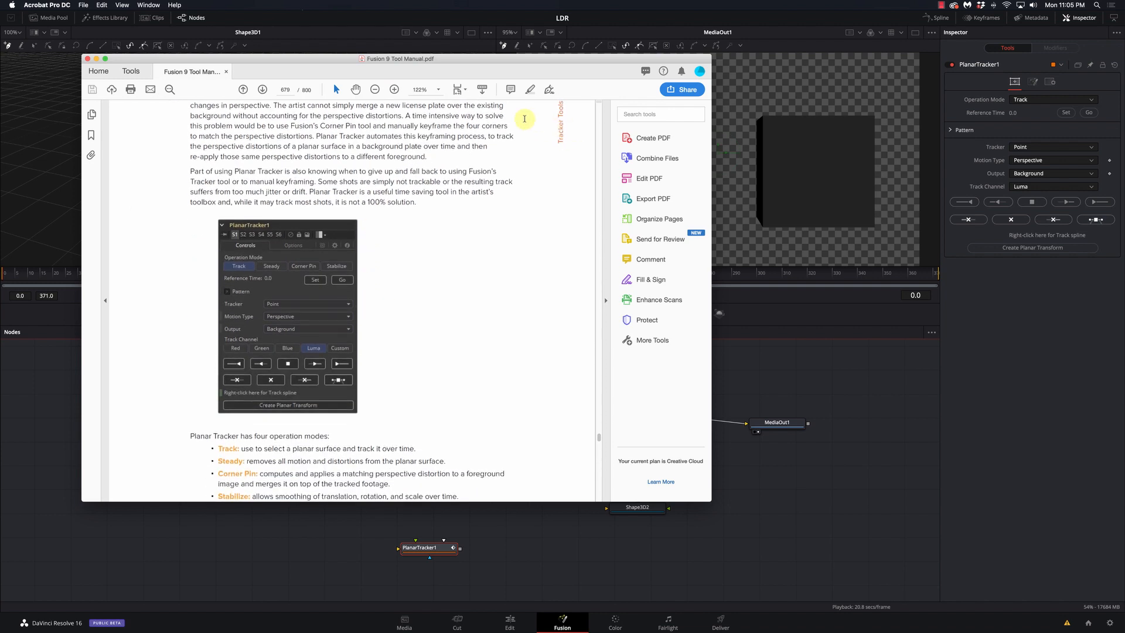
drag(477, 58, 697, 19)
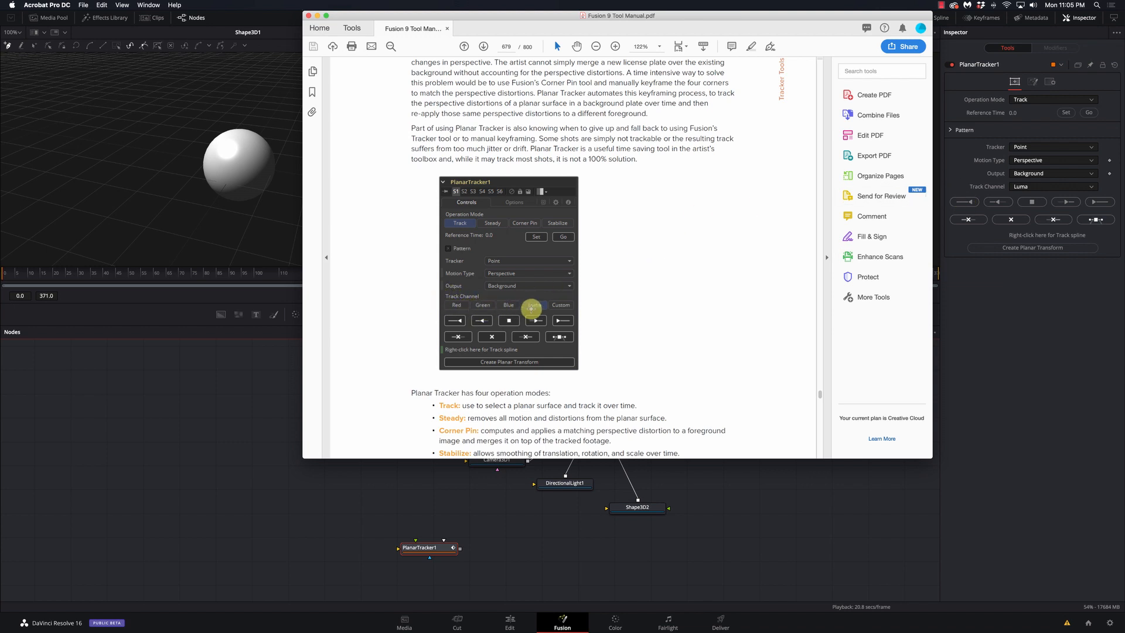
click(1082, 187)
click(1083, 187)
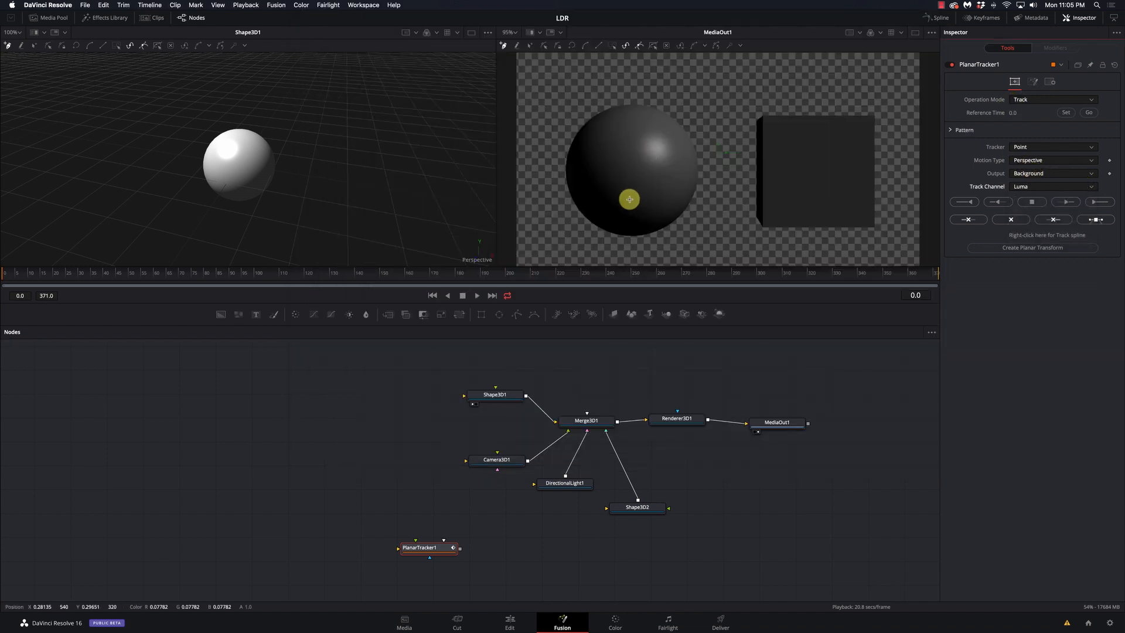
key(super+Tab)
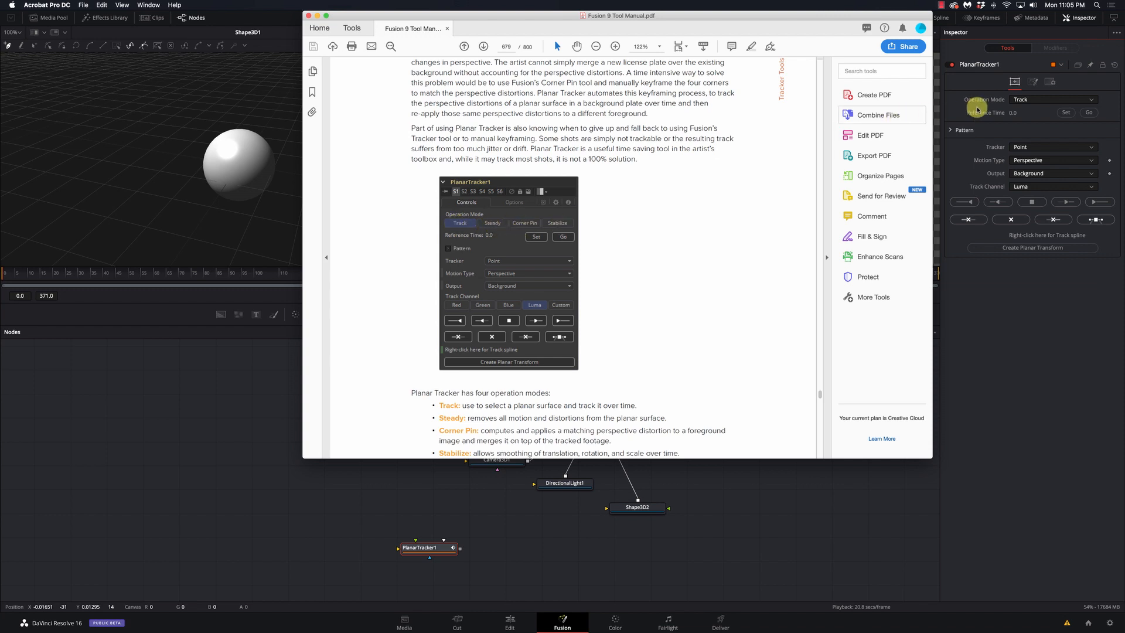
click(1035, 102)
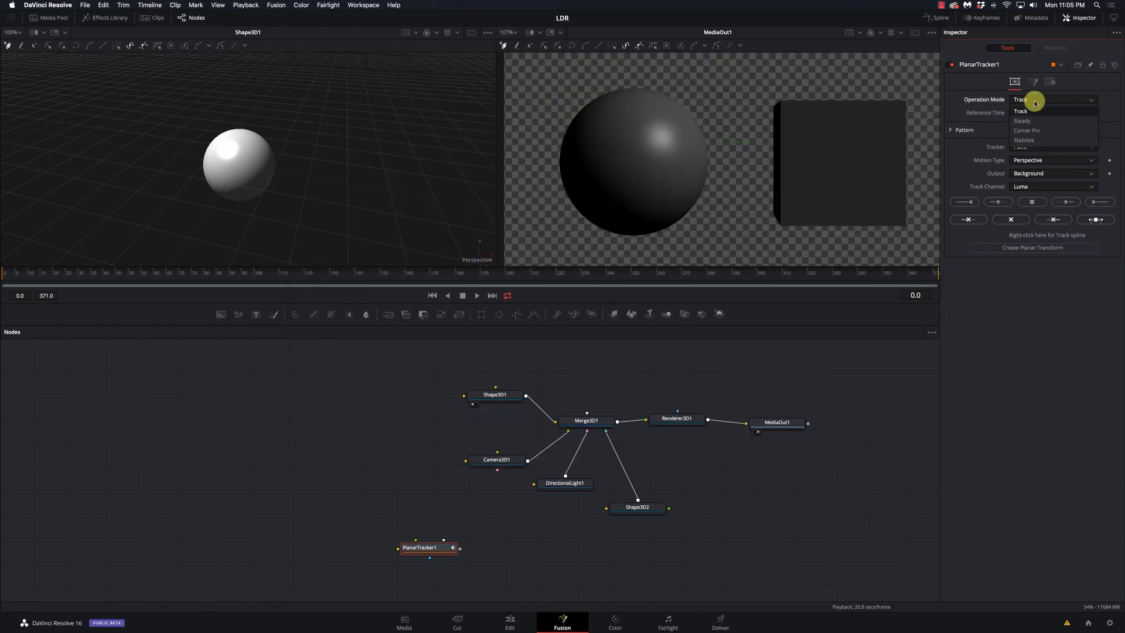
click(1035, 82)
Return to the manual and read the Planar Tracker section from its operation modes and main inputs through the tracking workflow to the Tracking Controls
key(super+Tab)
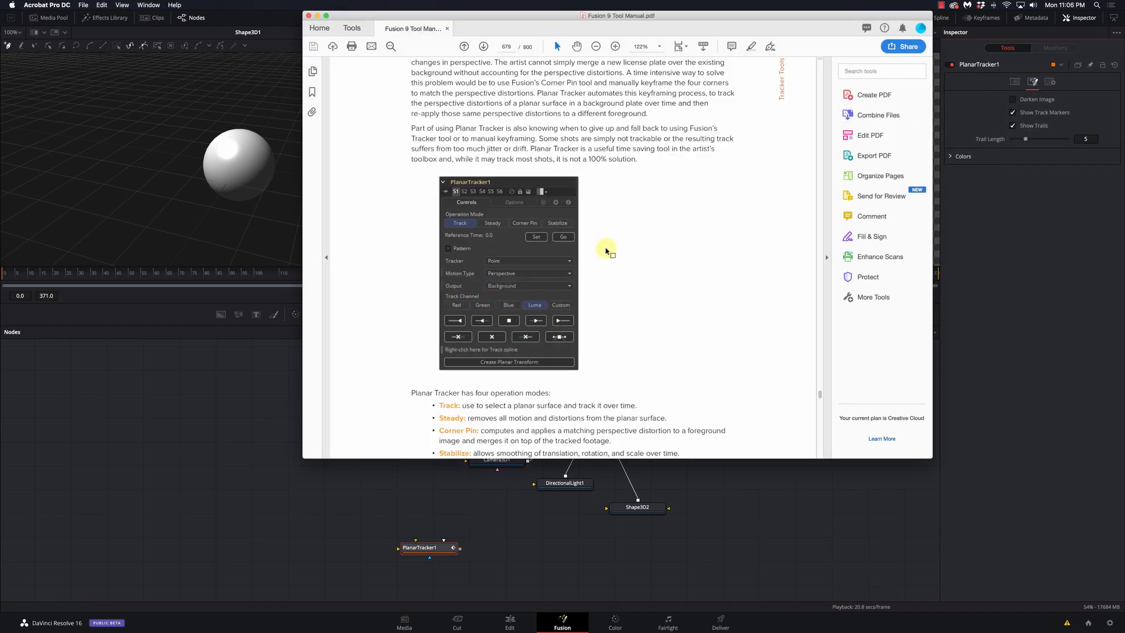
scroll(604, 281, down, 5)
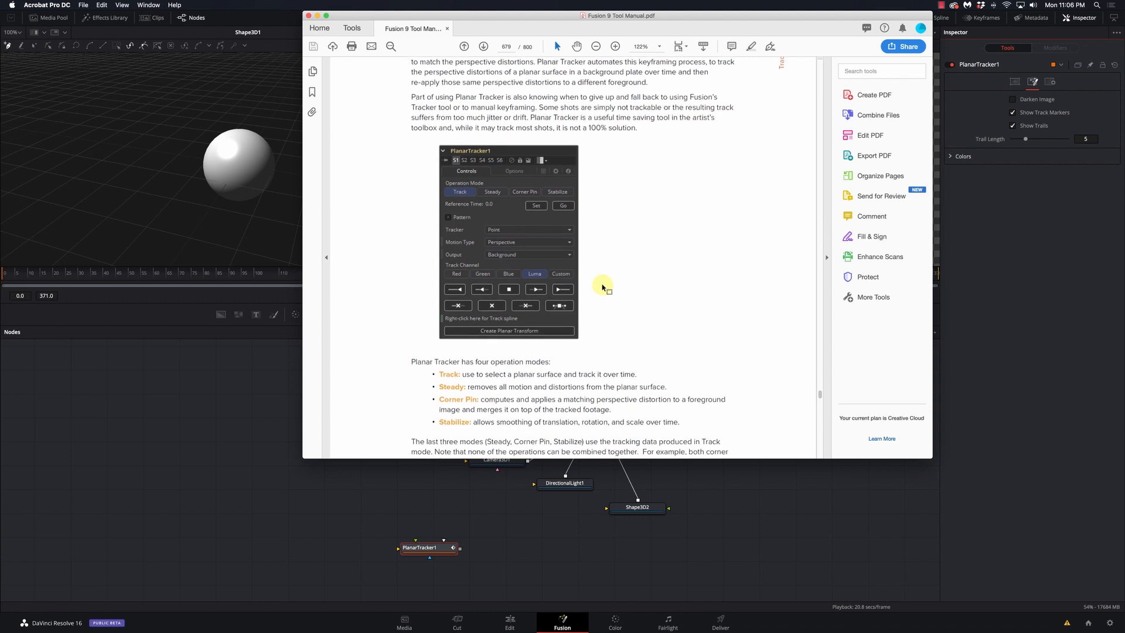
scroll(602, 285, down, 10)
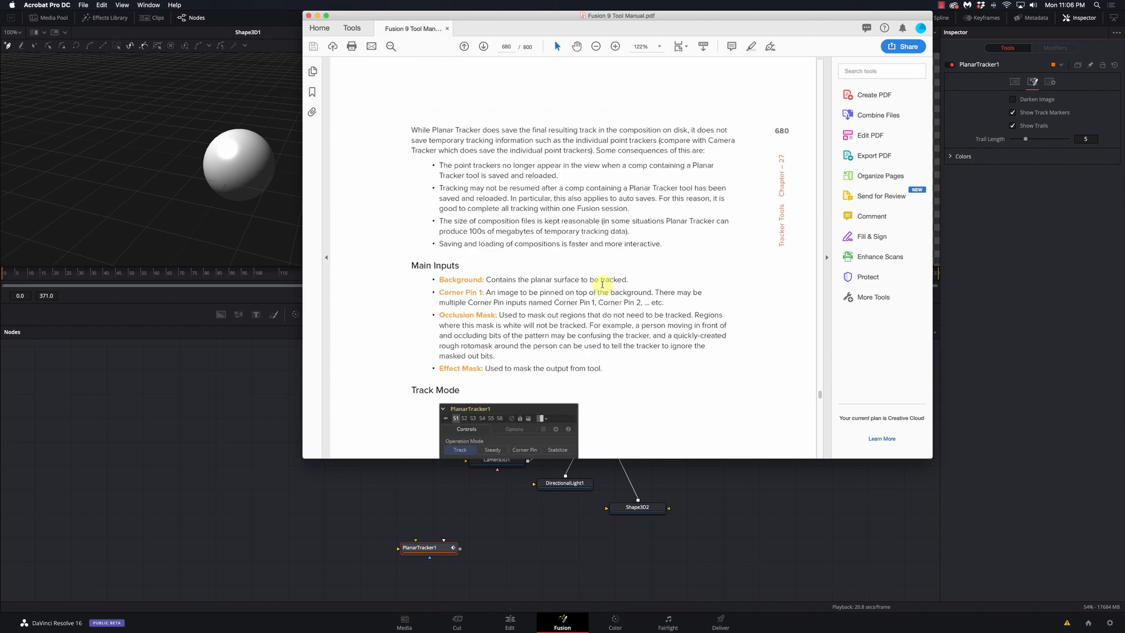
scroll(602, 284, down, 10)
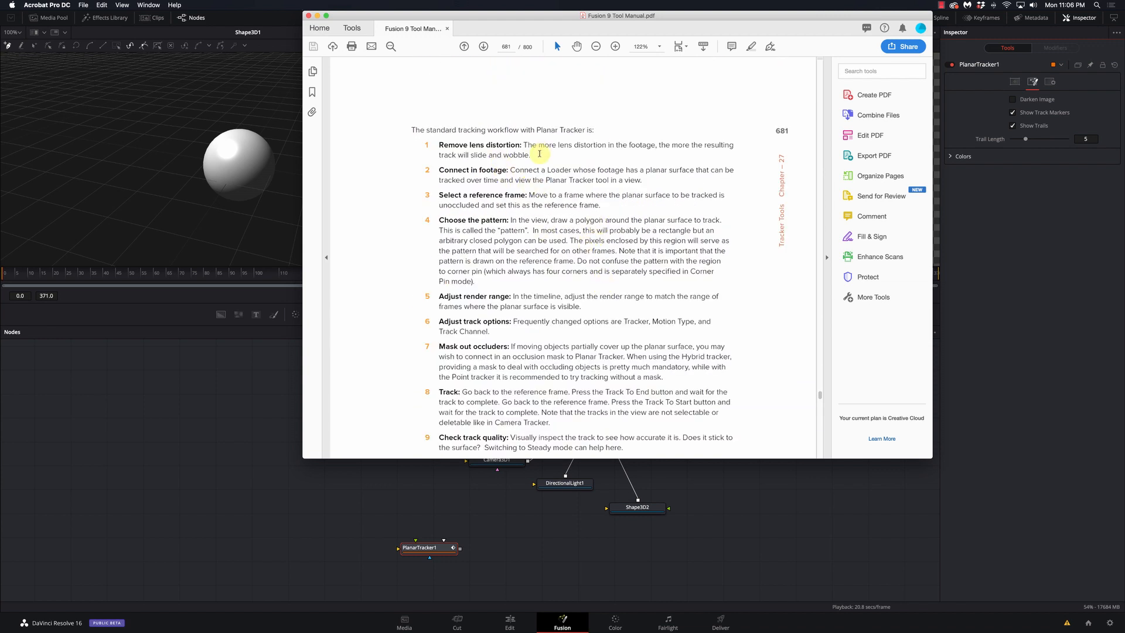
scroll(546, 256, down, 3)
scroll(546, 255, down, 15)
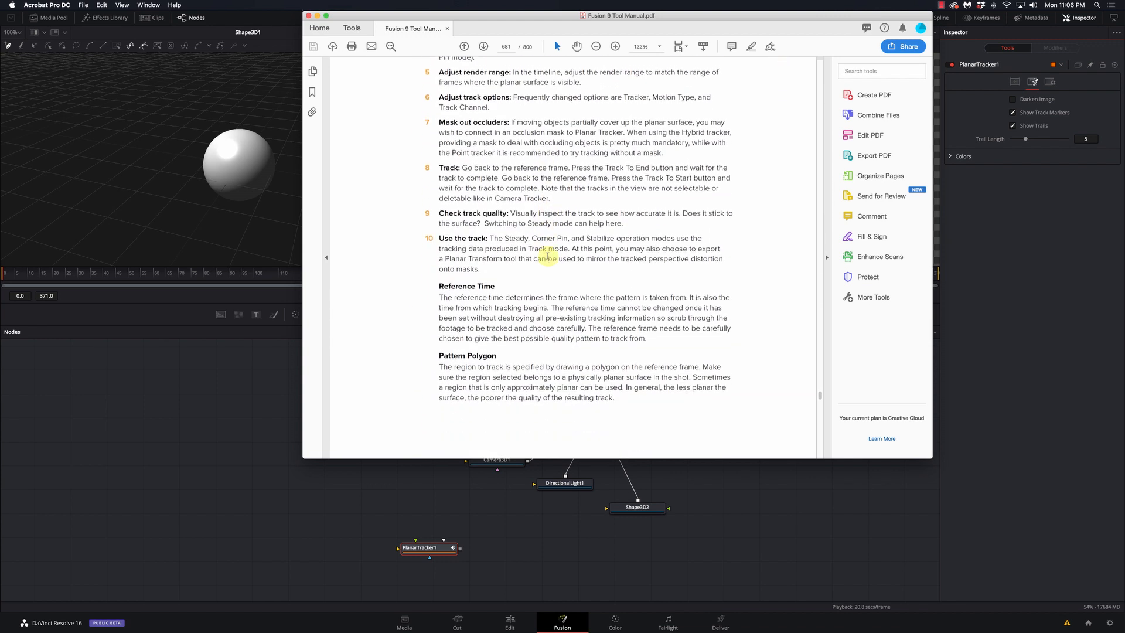
scroll(548, 256, down, 20)
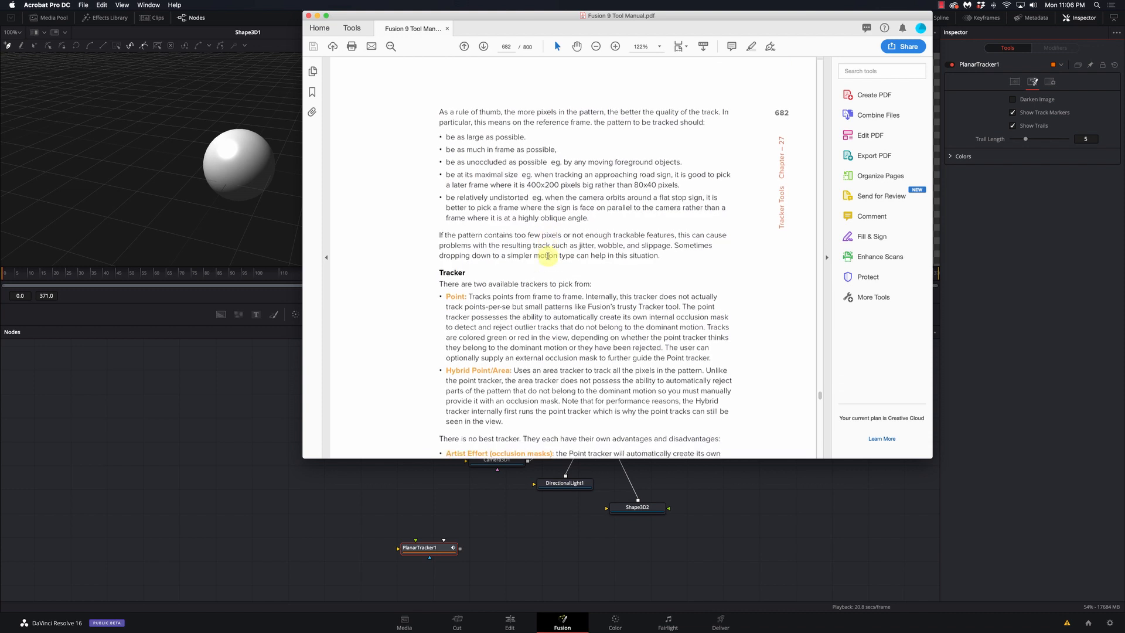
scroll(548, 256, down, 20)
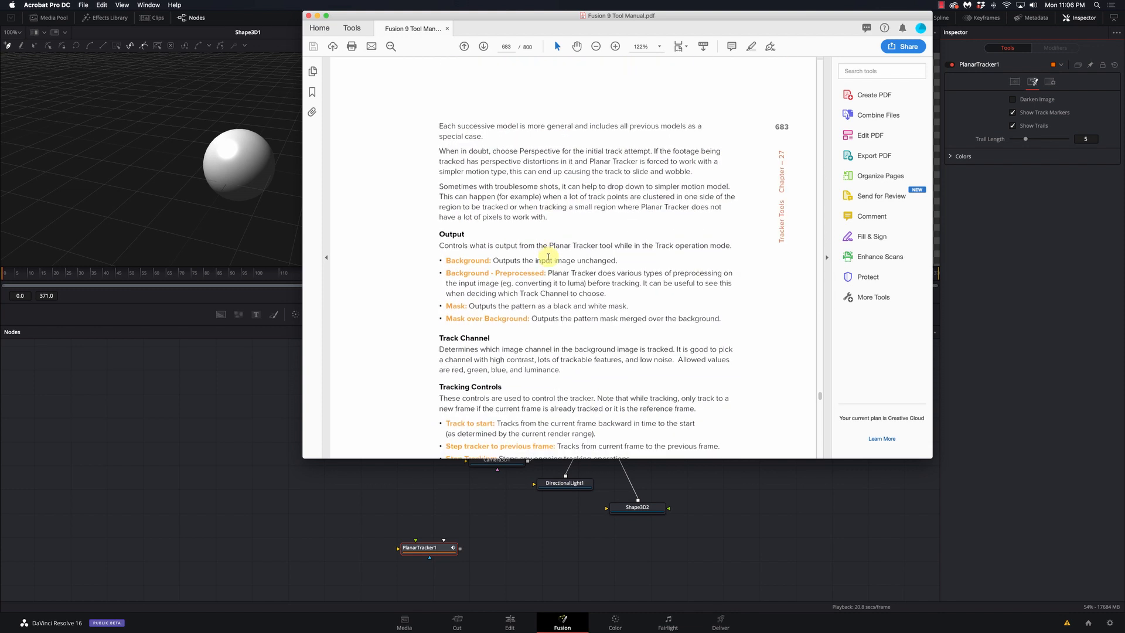
scroll(548, 256, down, 5)
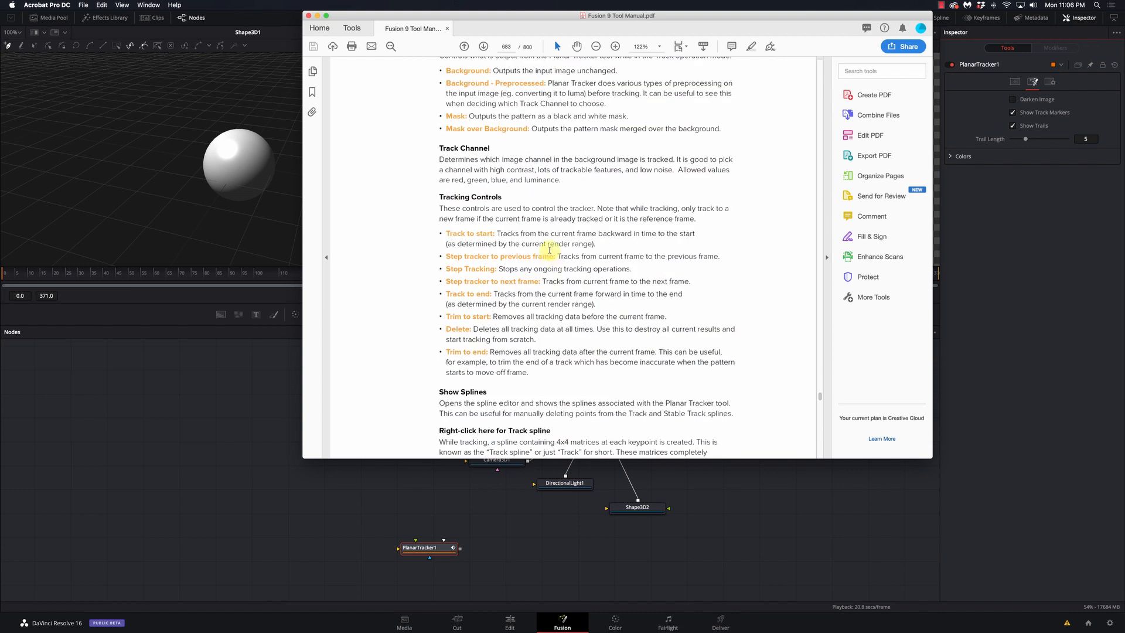
Move the manual out of the way and delete the Planar Tracker node from the DaVinci Resolve node graph
drag(475, 17, 1122, 94)
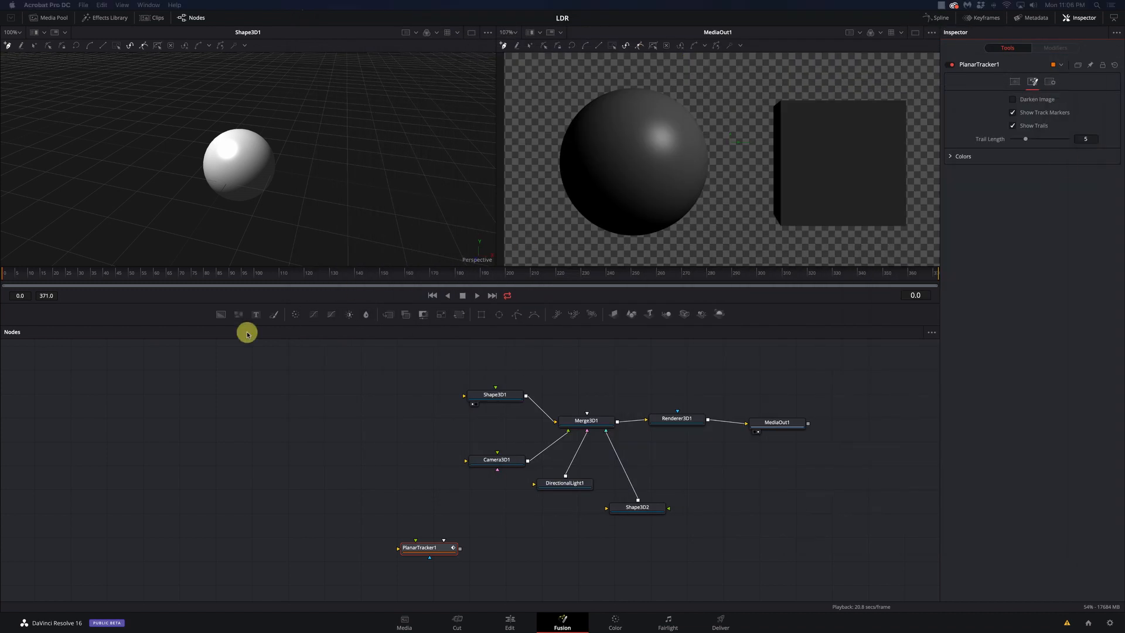
scroll(464, 543, left, 1)
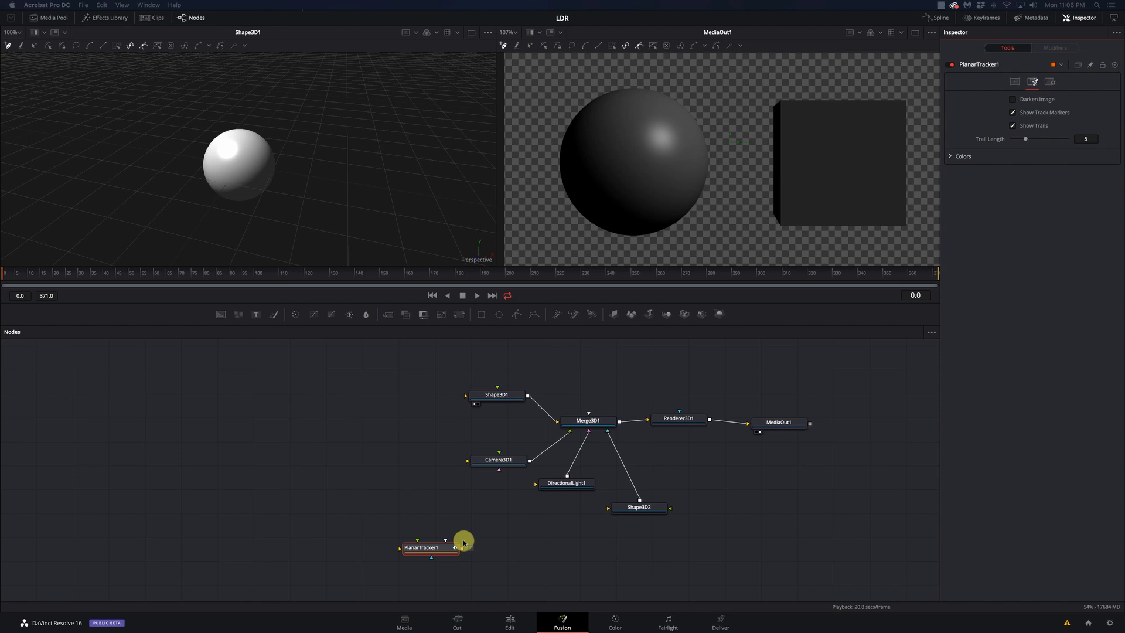
click(451, 535)
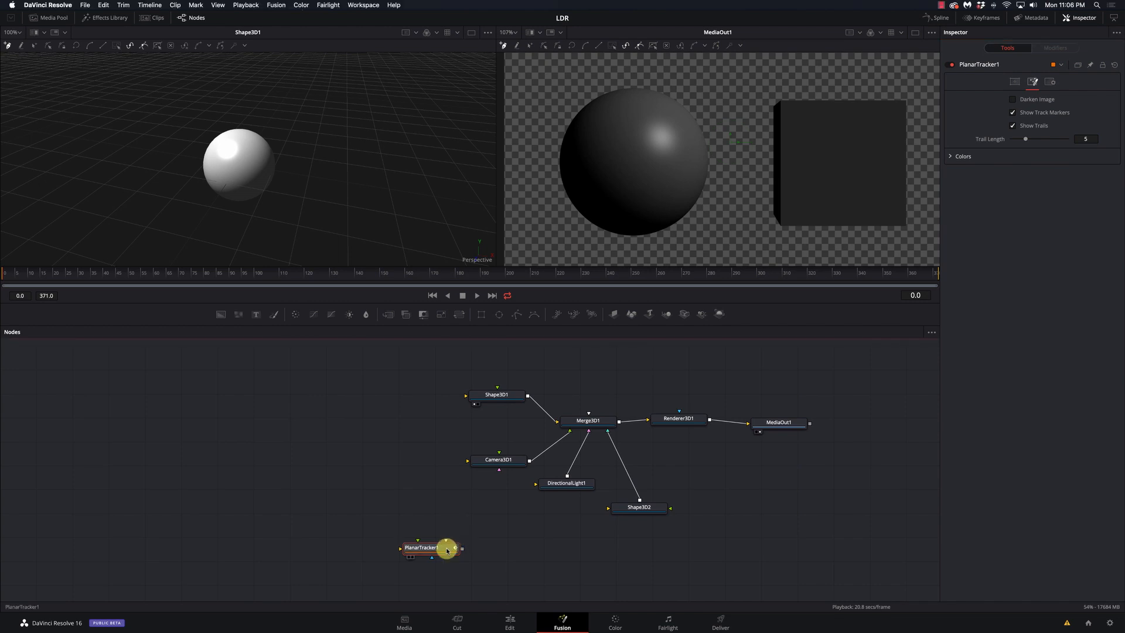
key(Delete)
Add a Trails effect node in the empty area of the node graph and place it beside Shape3D1 and Camera3D1
right_click(280, 394)
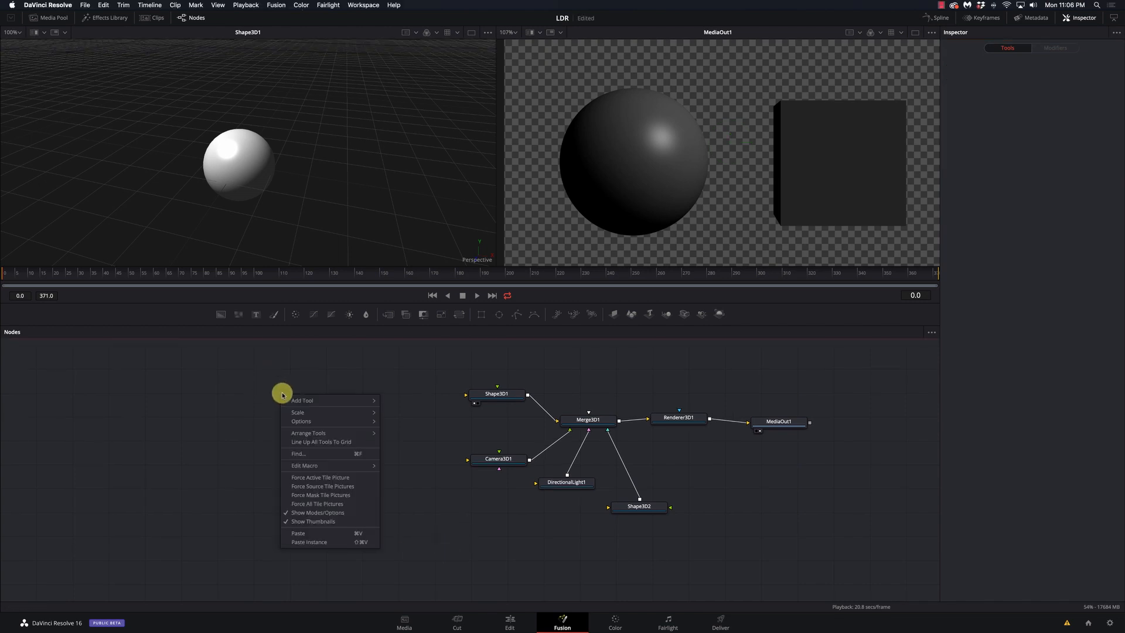
mouse_move(293, 397)
mouse_move(409, 312)
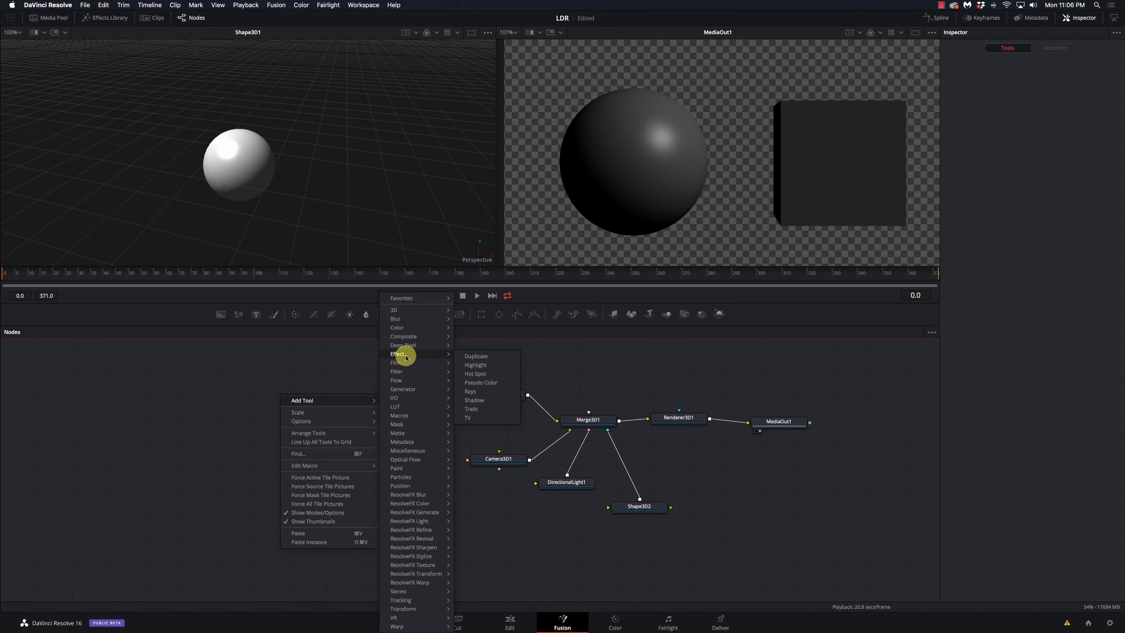
click(476, 414)
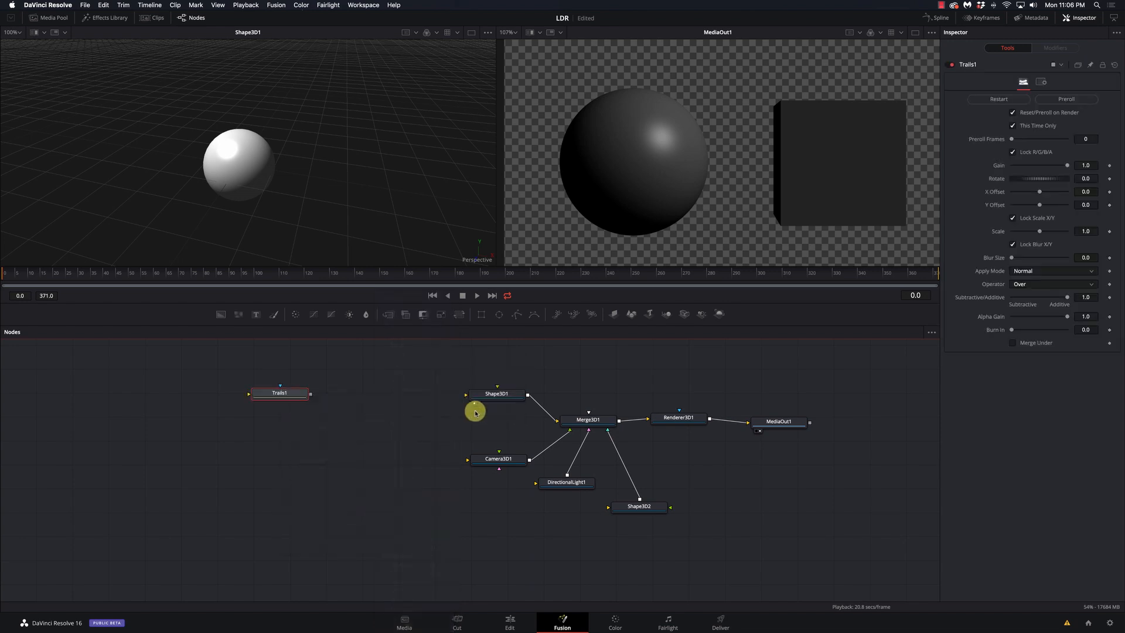
drag(297, 399, 378, 444)
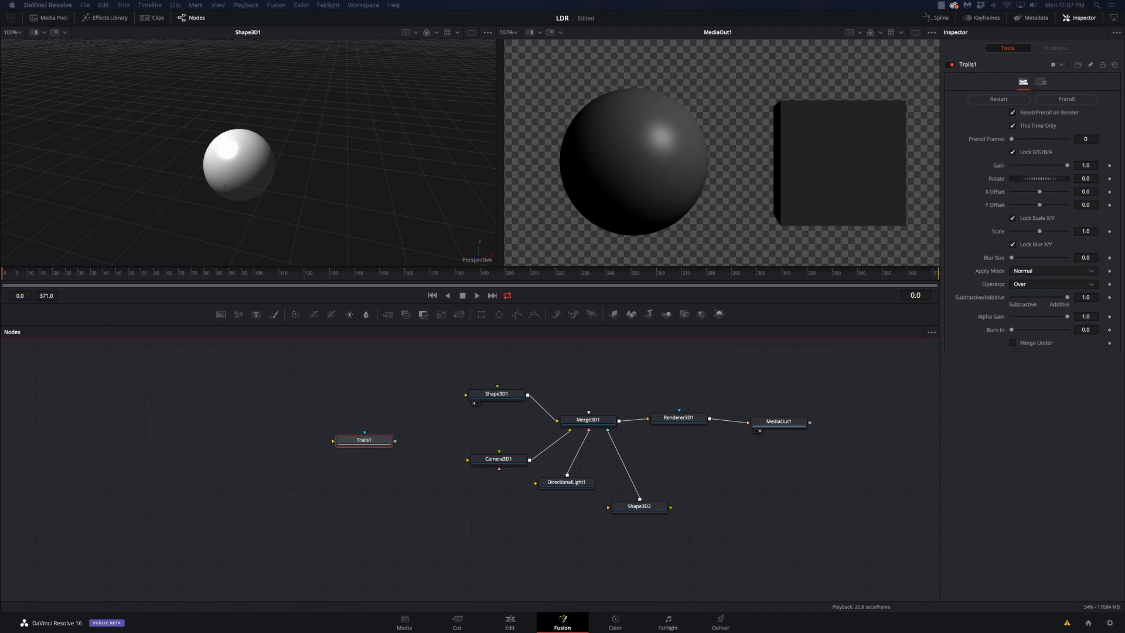
Bring the manual back at its first page and check which tool category in DaVinci Resolve contains Trails
drag(1124, 70, 615, 88)
drag(728, 457, 726, 121)
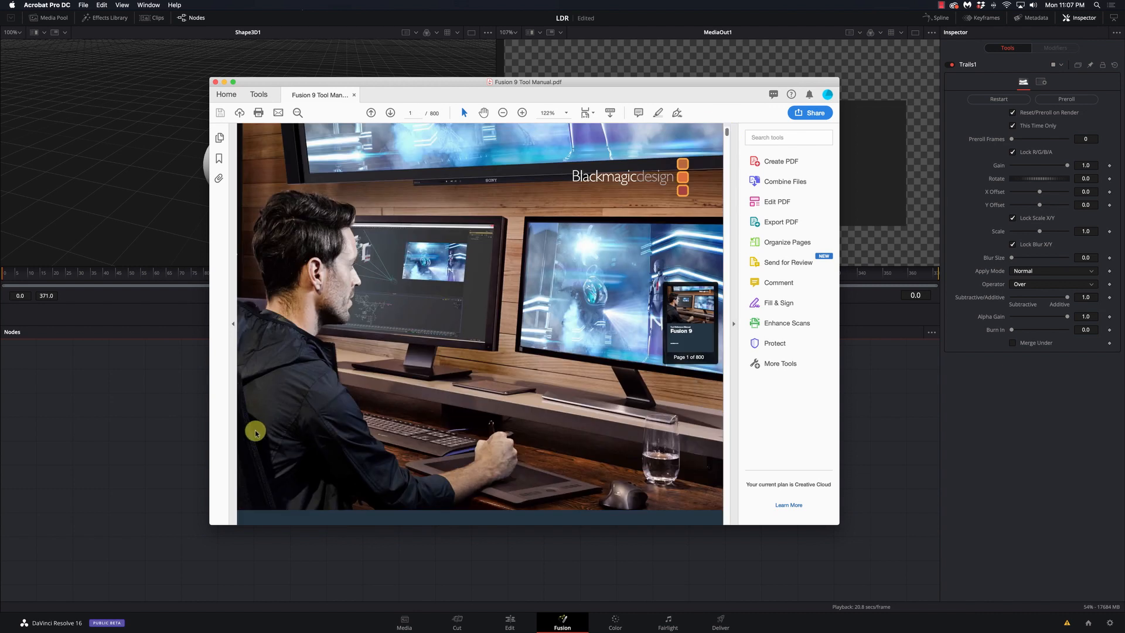
click(174, 455)
right_click(194, 447)
mouse_move(248, 456)
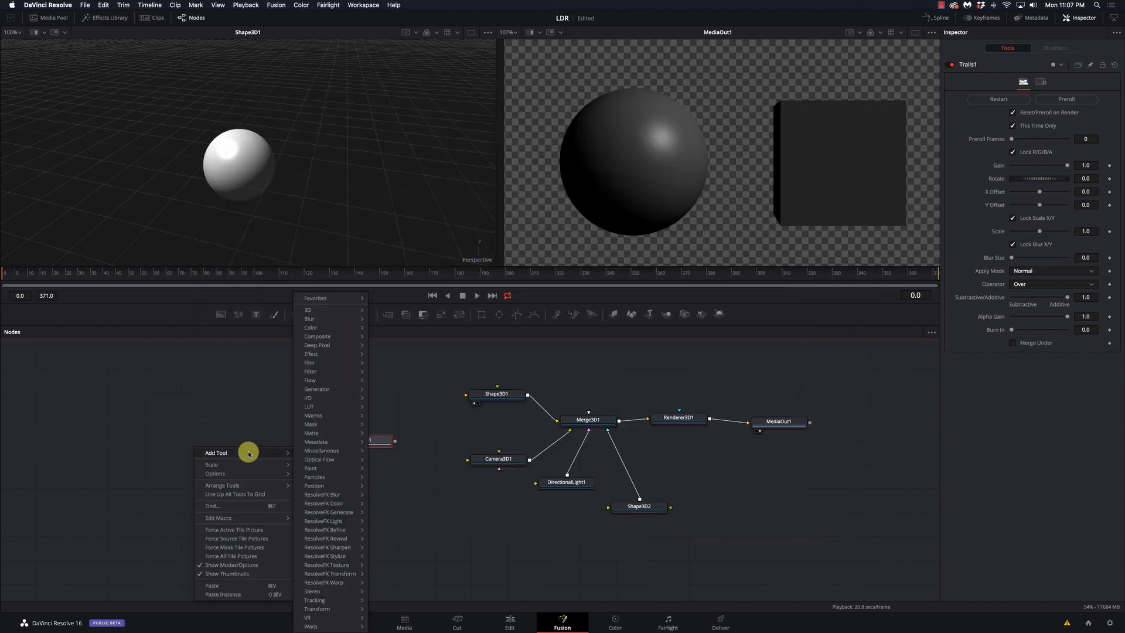
mouse_move(326, 359)
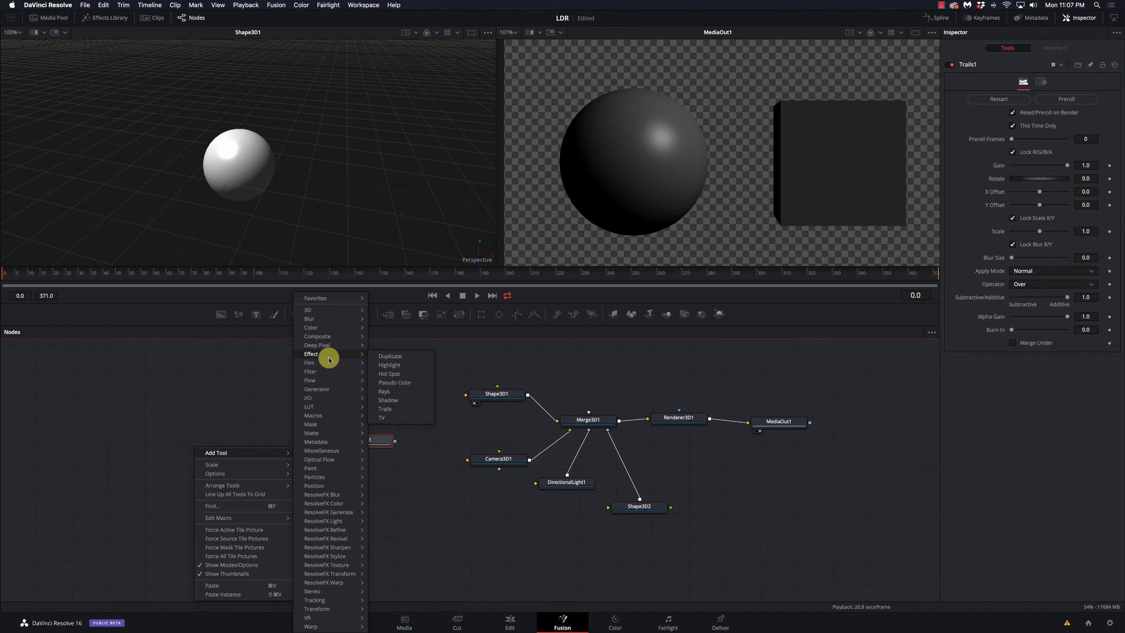
Switch to the manual and open the Trails page from the Effect Tools chapter in its contents
key(super+Tab)
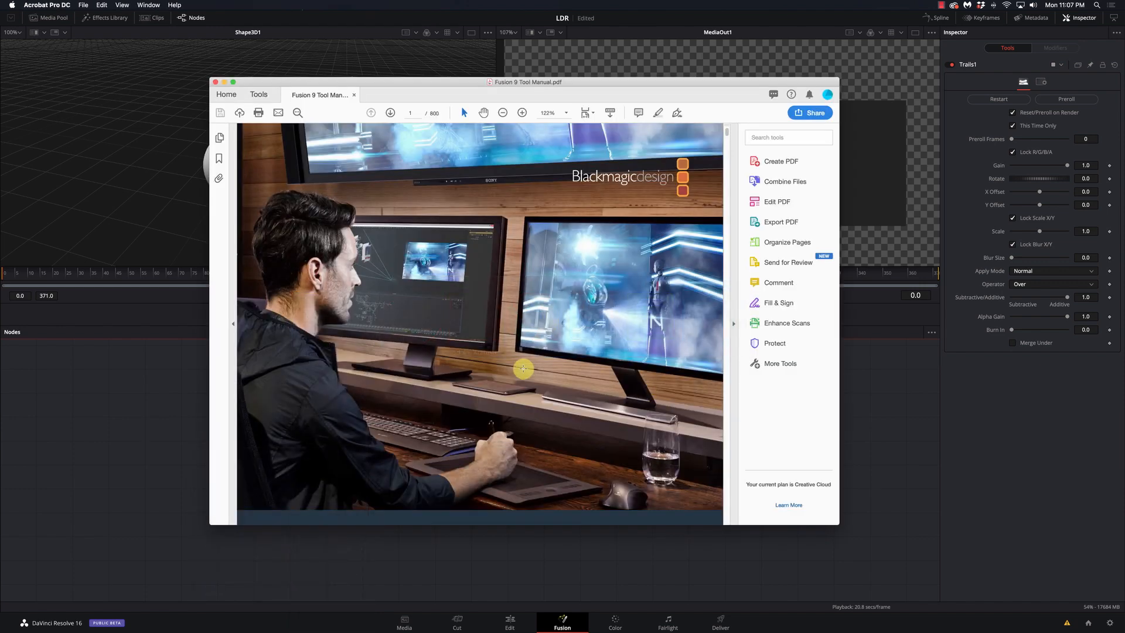
scroll(649, 337, down, 10)
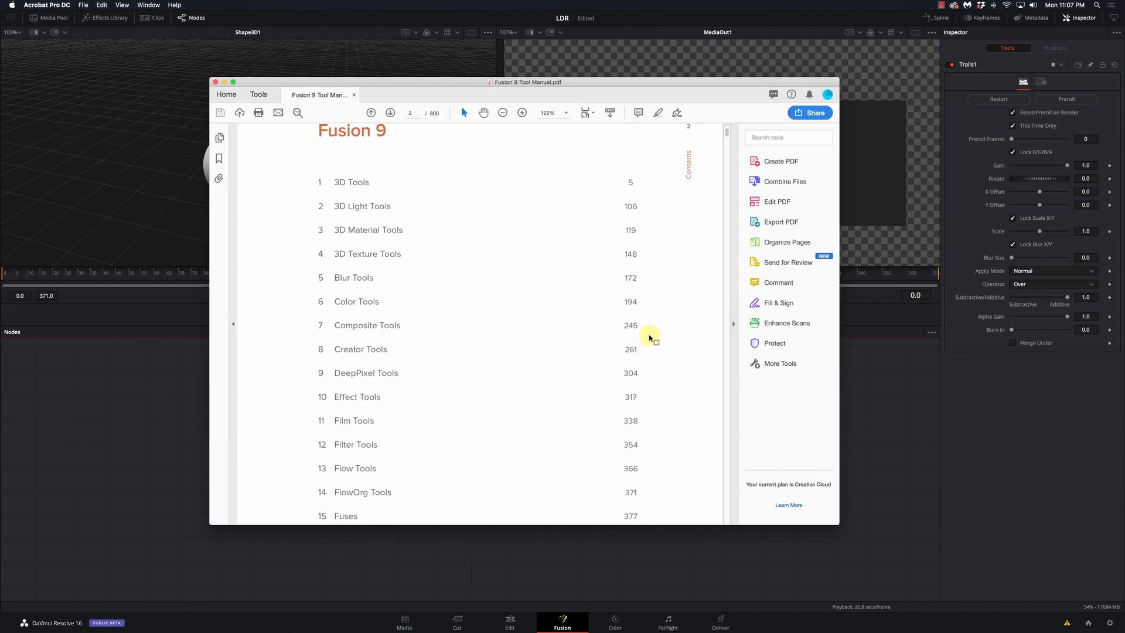
scroll(650, 337, down, 1)
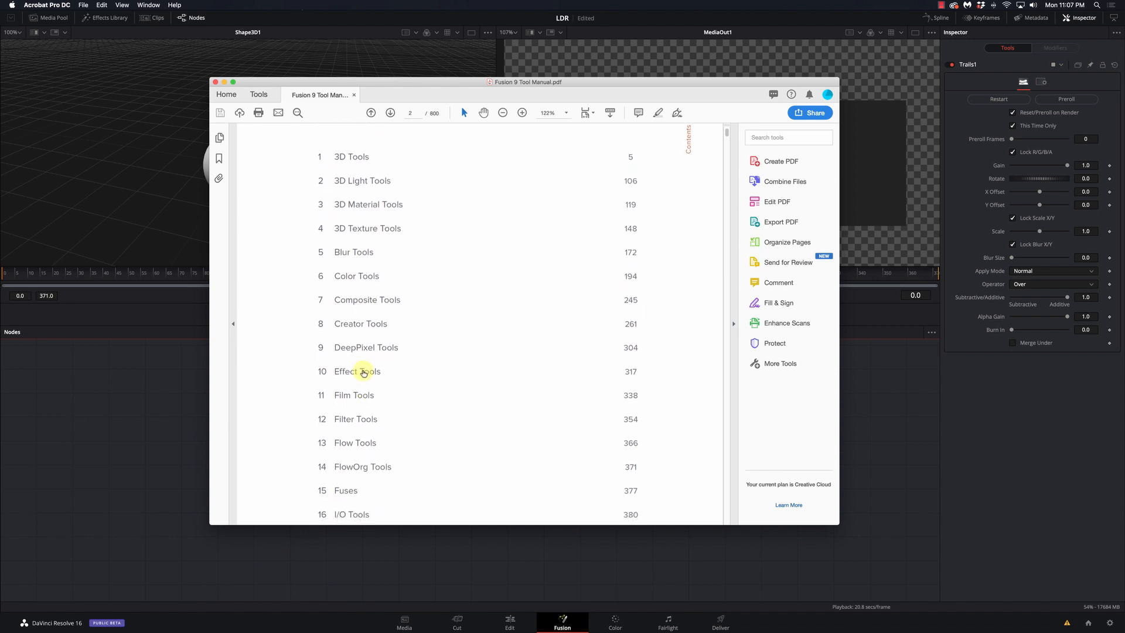
click(363, 373)
click(345, 214)
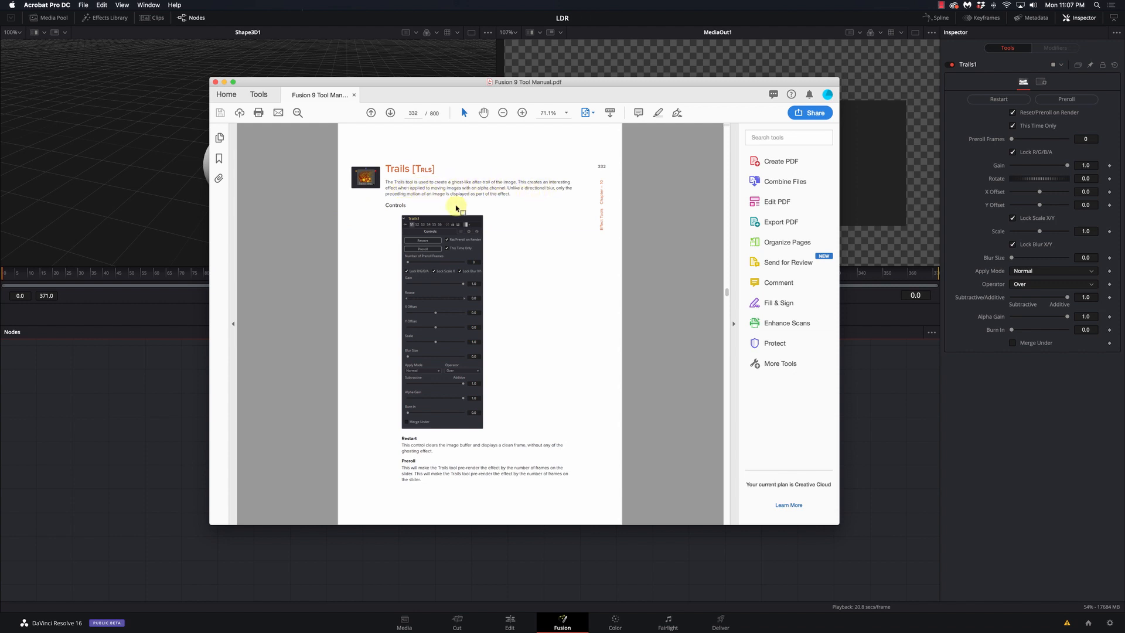
Read through the Trails controls in the manual, from Restart and Preroll to the Apply Mode, Operator Mode and Merge Under descriptions
scroll(472, 394, down, 1)
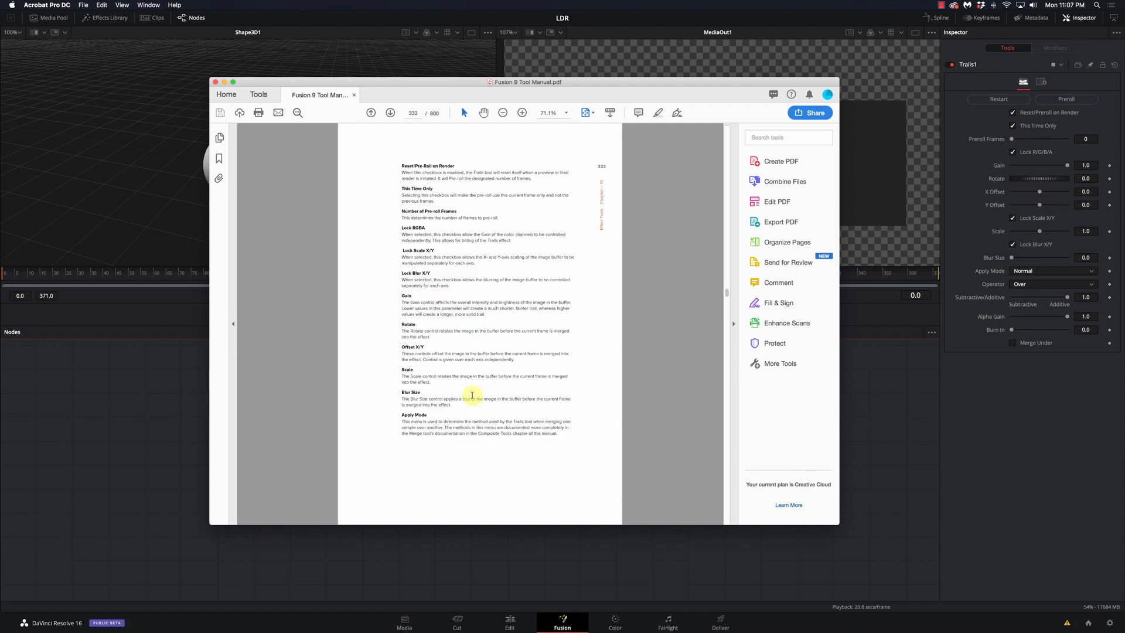
scroll(414, 205, up, 1)
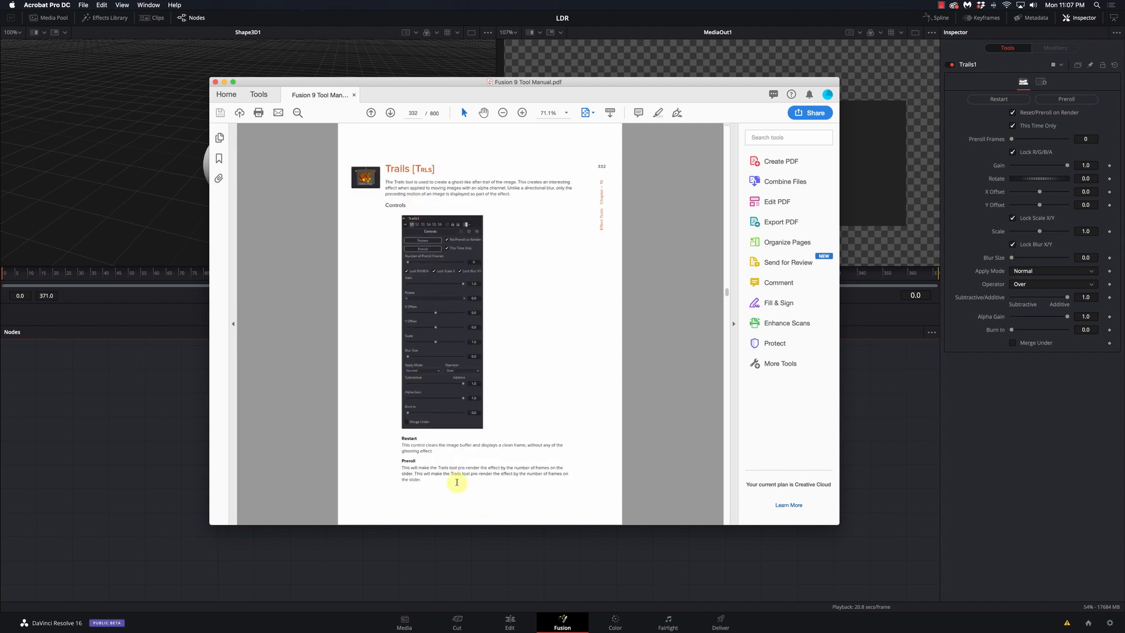
scroll(429, 446, down, 1)
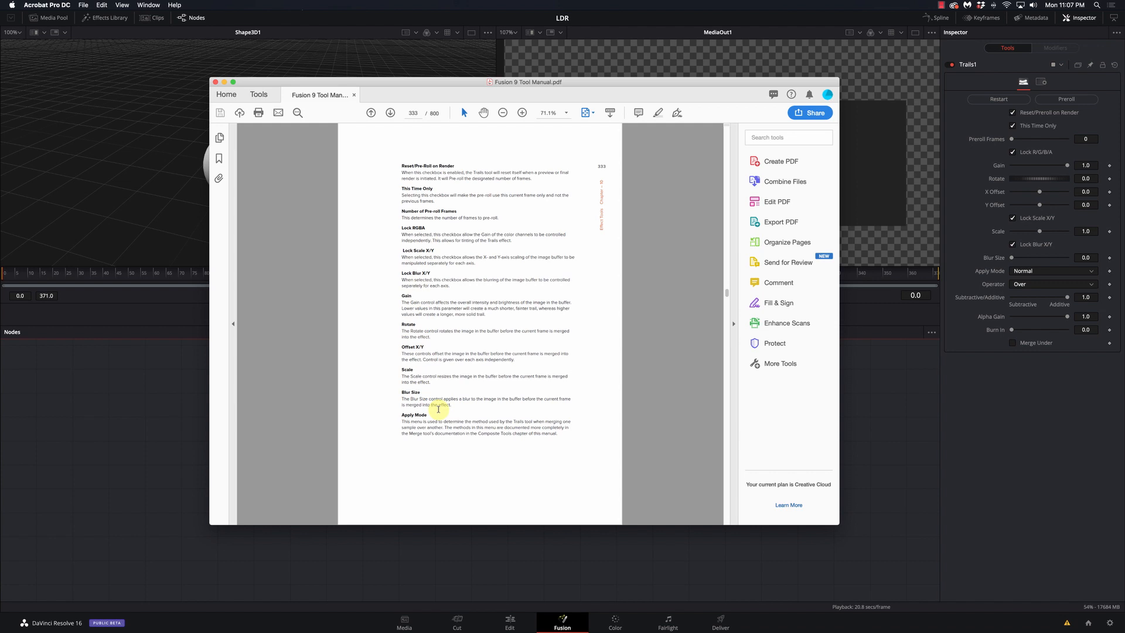
scroll(438, 409, down, 2)
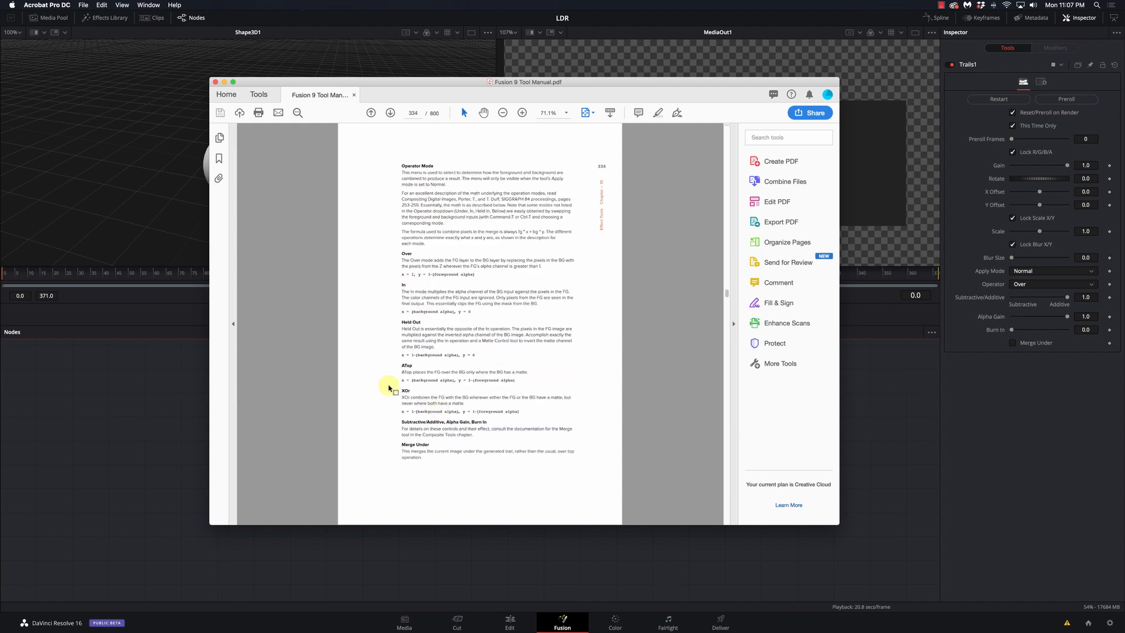
scroll(390, 389, down, 2)
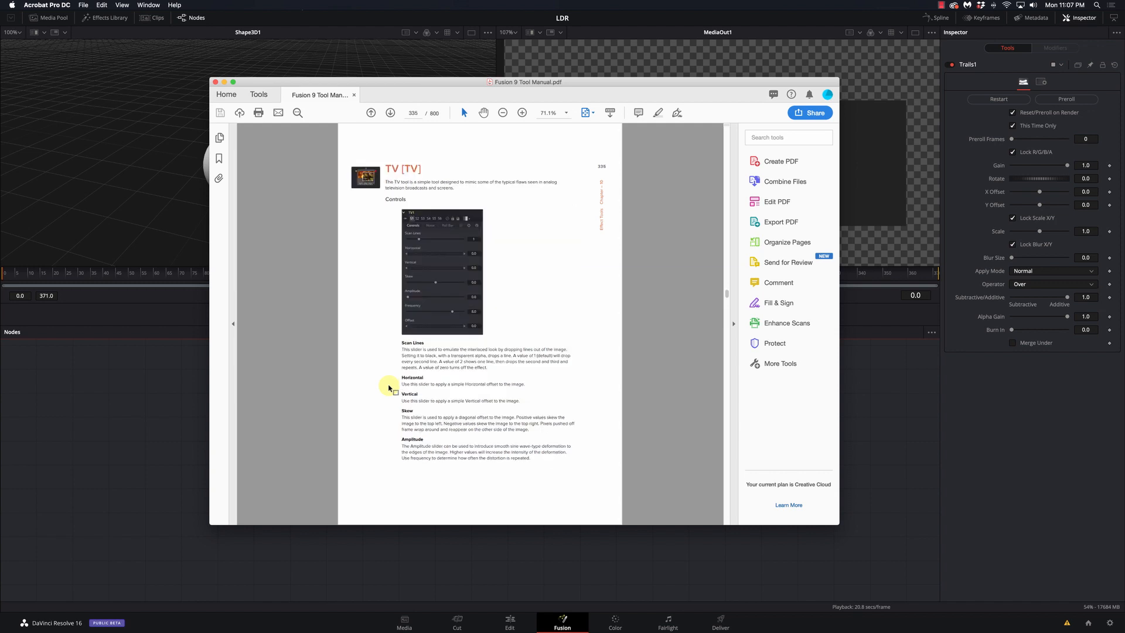
scroll(389, 387, up, 4)
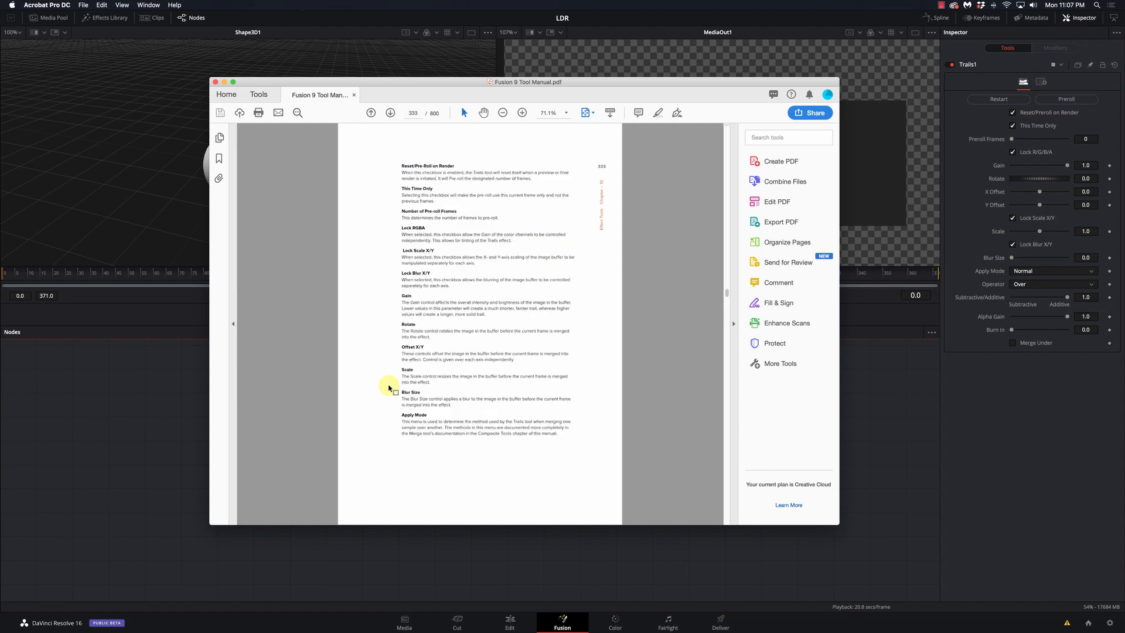
Move the manual off the screen and look through the addable tool categories in DaVinci Resolve, including Miscellaneous
drag(378, 81, 1124, 93)
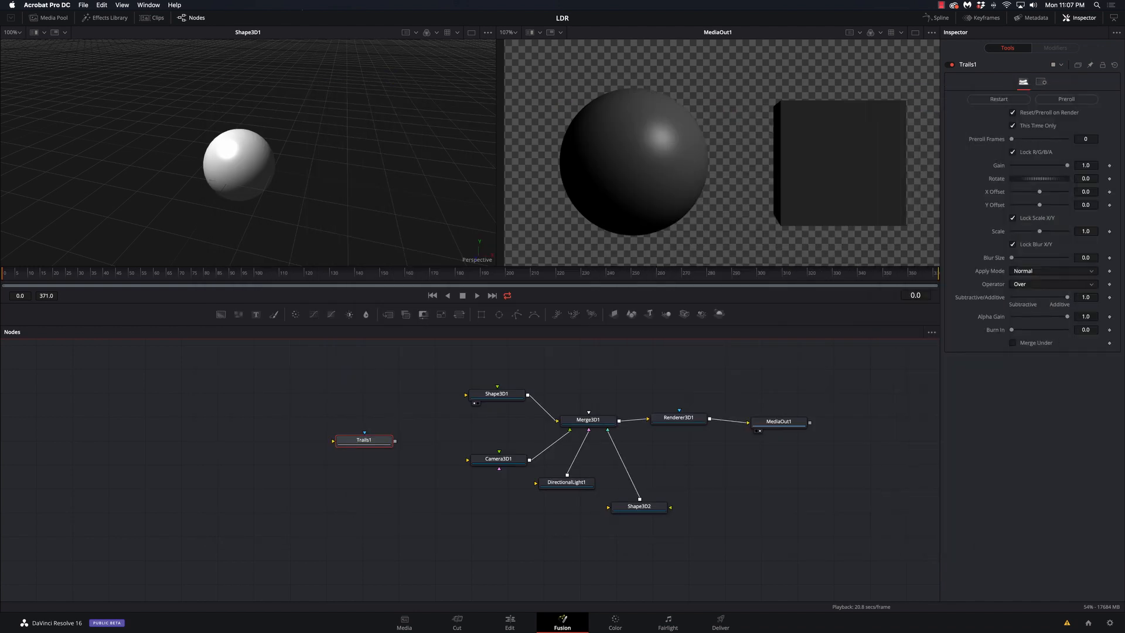
right_click(354, 463)
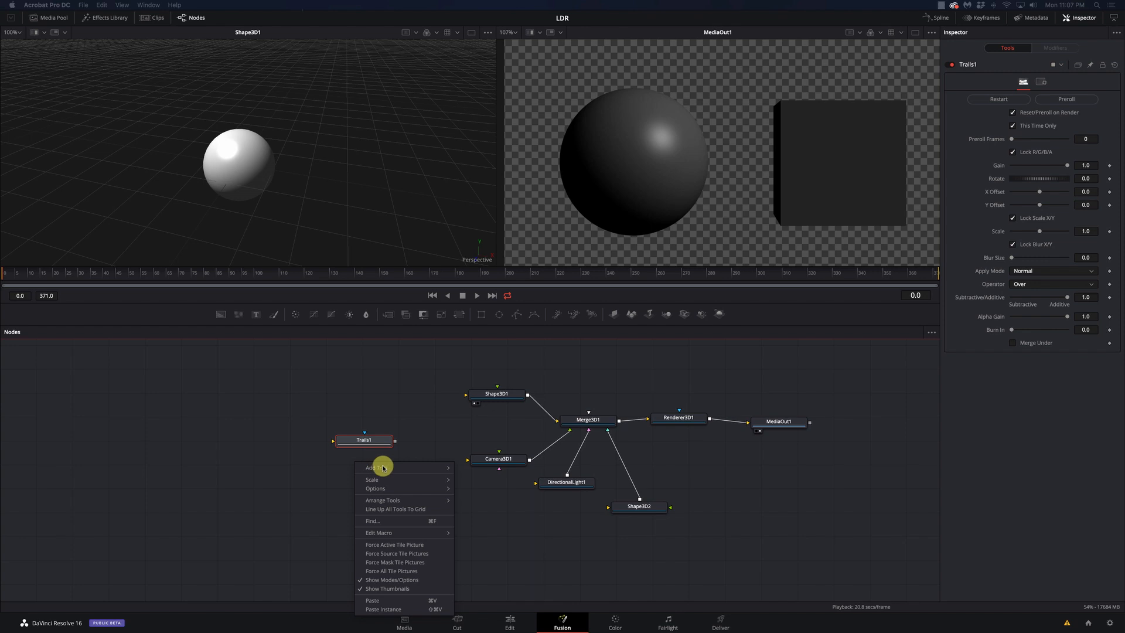
mouse_move(384, 471)
mouse_move(472, 468)
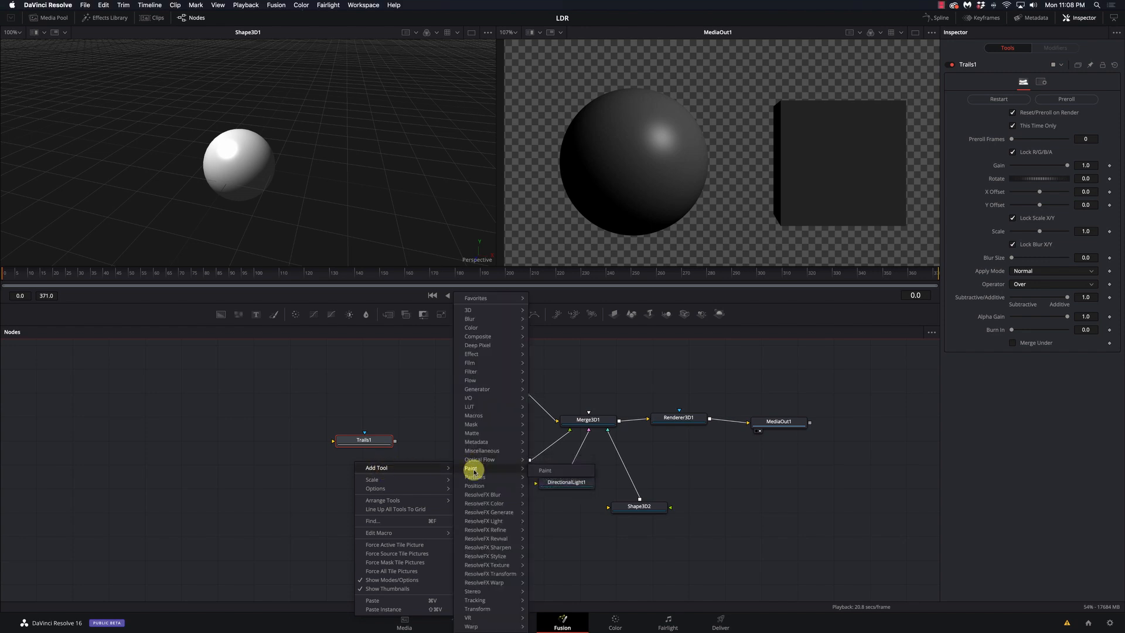
mouse_move(504, 449)
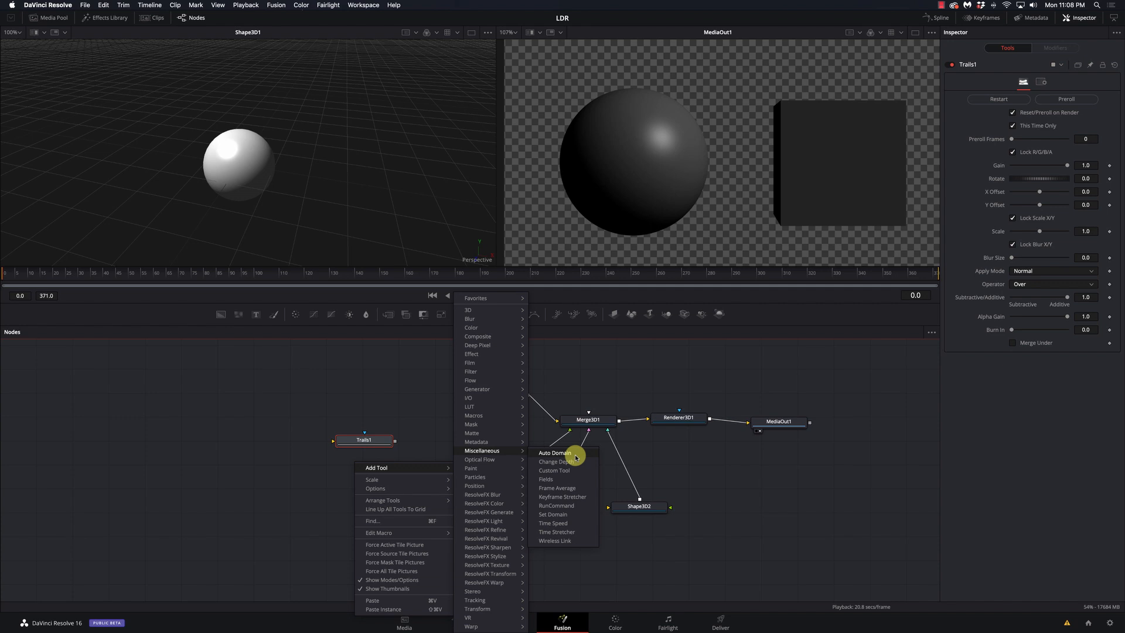
click(346, 377)
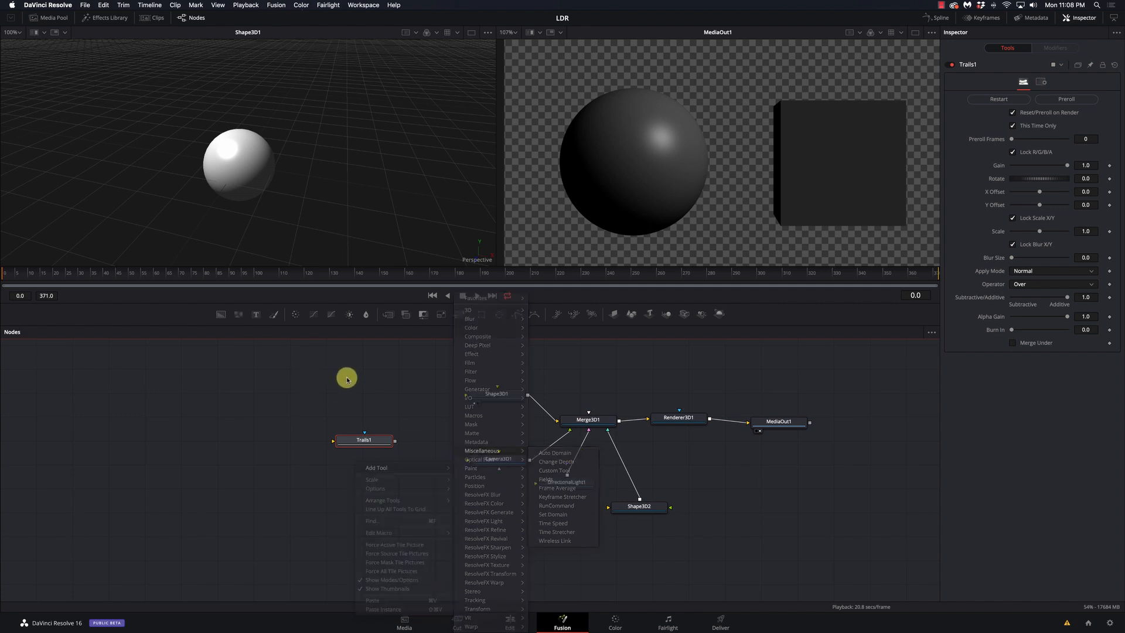
Move the Trails1 node below Renderer3D1 and disconnect Shape3D2 from Merge3D1
drag(377, 442, 467, 520)
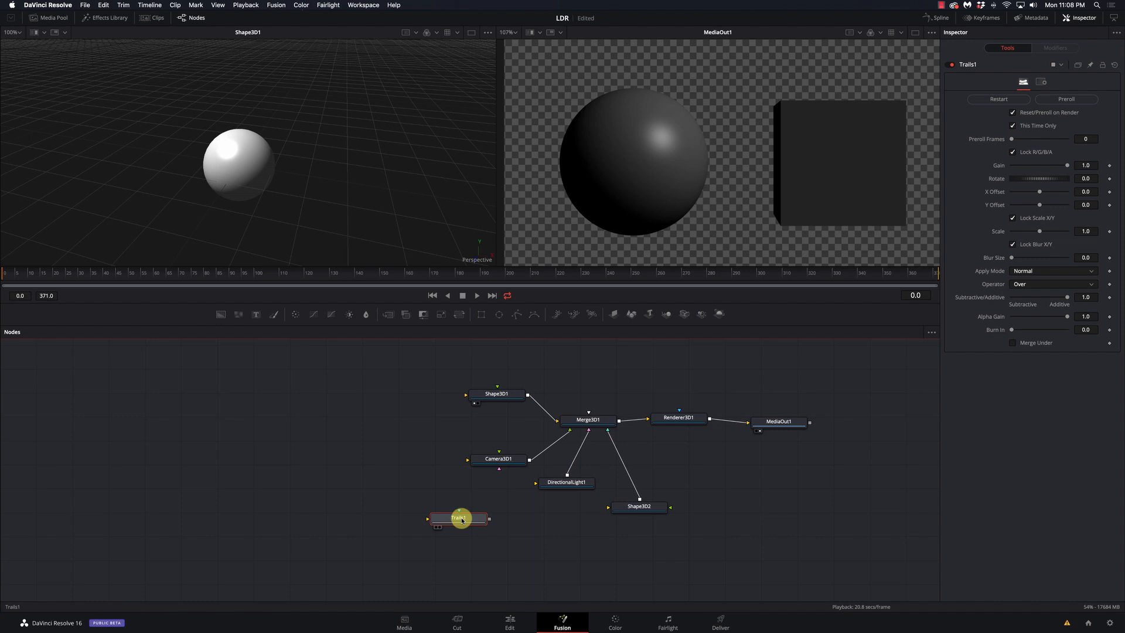
drag(462, 520, 685, 467)
click(610, 447)
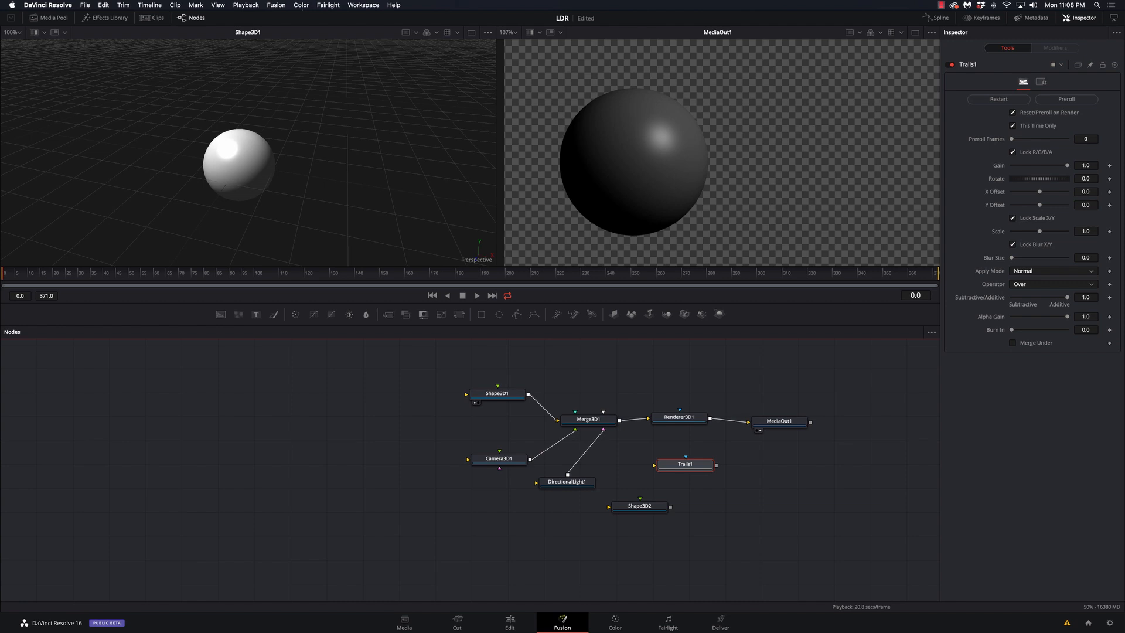
Bring the manual back, review the Trails control descriptions, and return to the node graph in DaVinci Resolve
drag(1124, 38, 494, 93)
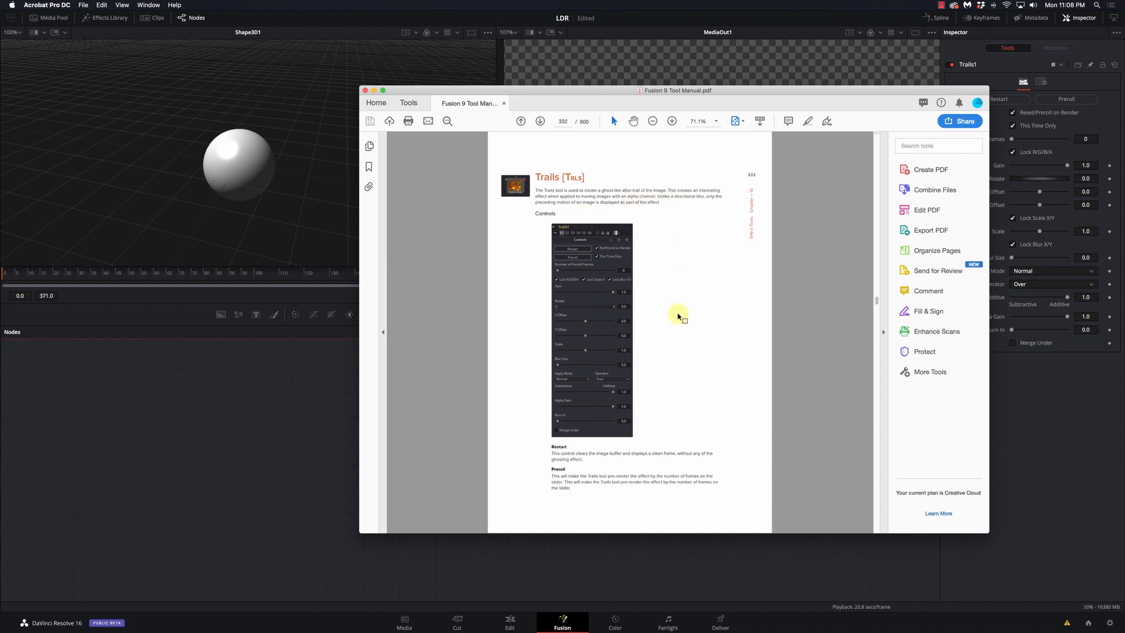
scroll(678, 314, down, 2)
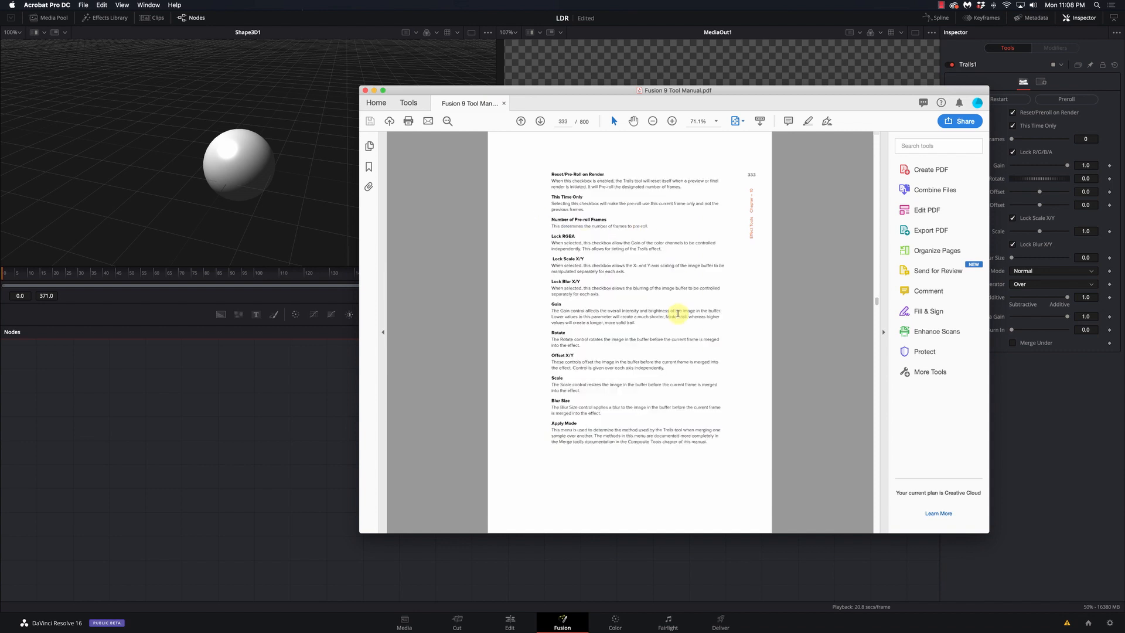
scroll(678, 313, down, 2)
scroll(678, 314, down, 2)
scroll(678, 313, up, 2)
double_click(623, 90)
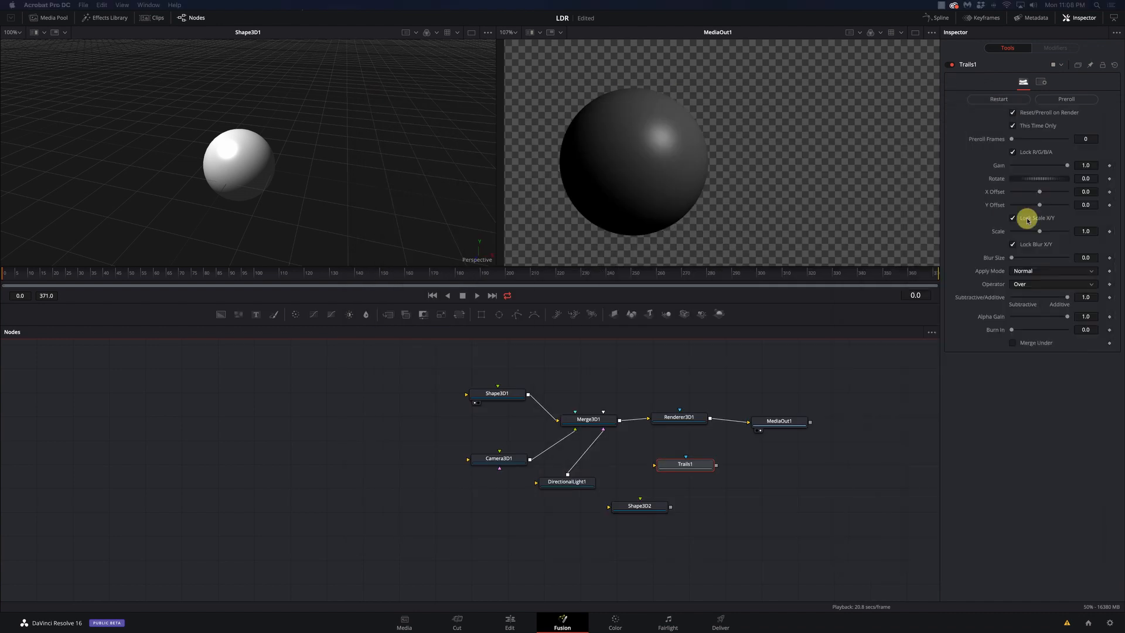
Insert Trails1 between Renderer3D1 and MediaOut1, and reconnect Shape3D2 to Merge3D1
drag(801, 427, 829, 426)
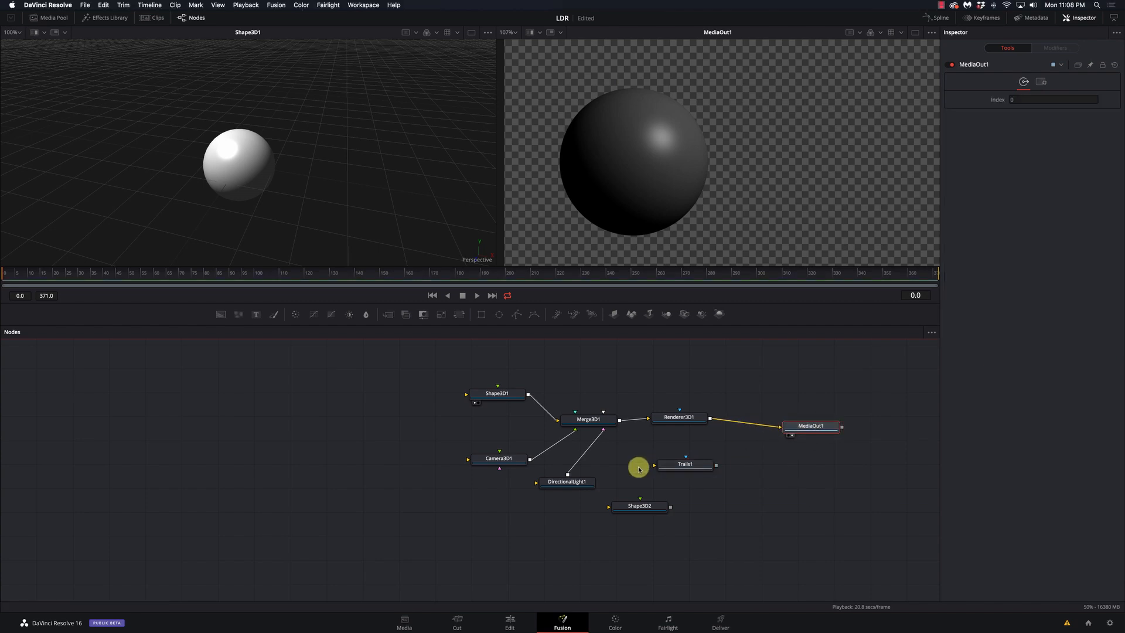
drag(681, 464, 837, 427)
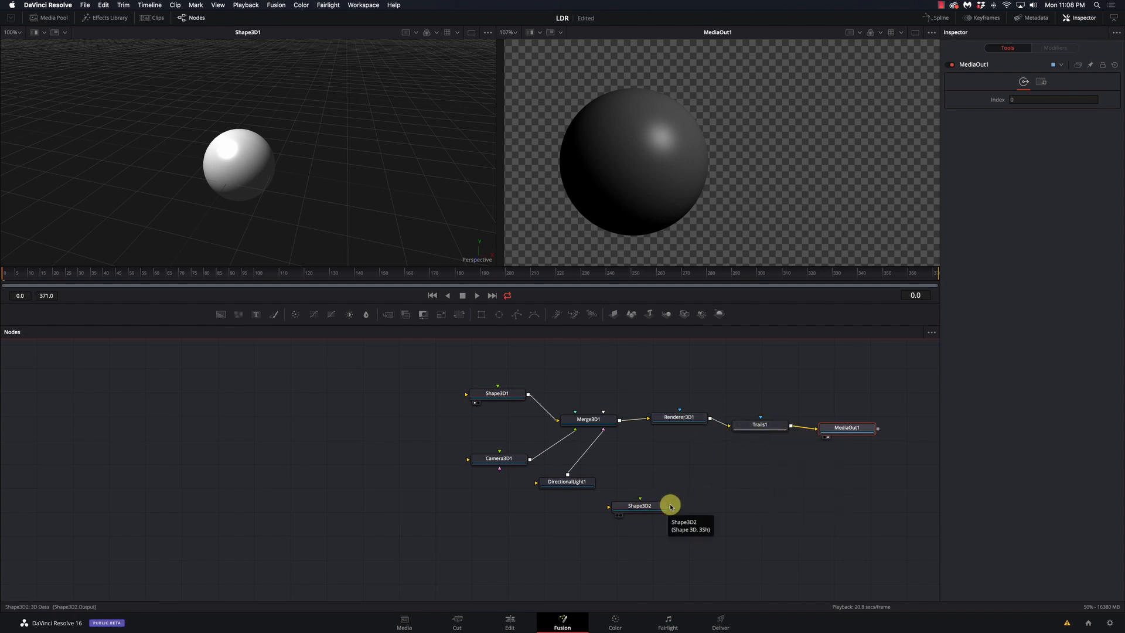
drag(671, 508, 610, 423)
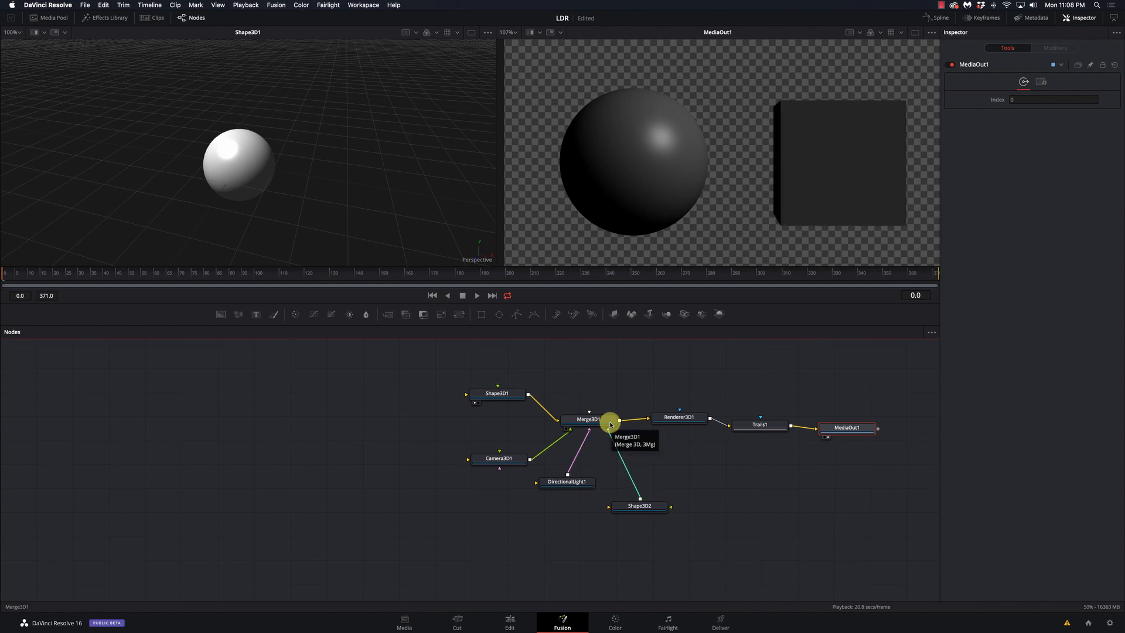
Add a Ribbon 3D node to the graph, connect it to Merge3D1 and place it above that node
right_click(332, 408)
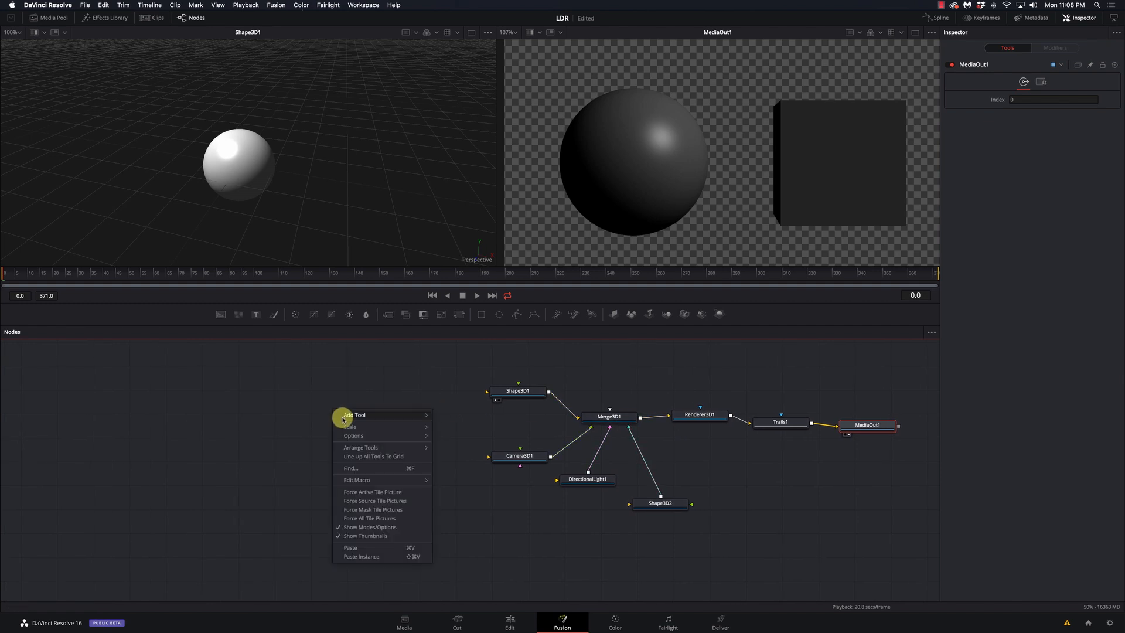
mouse_move(352, 415)
mouse_move(449, 311)
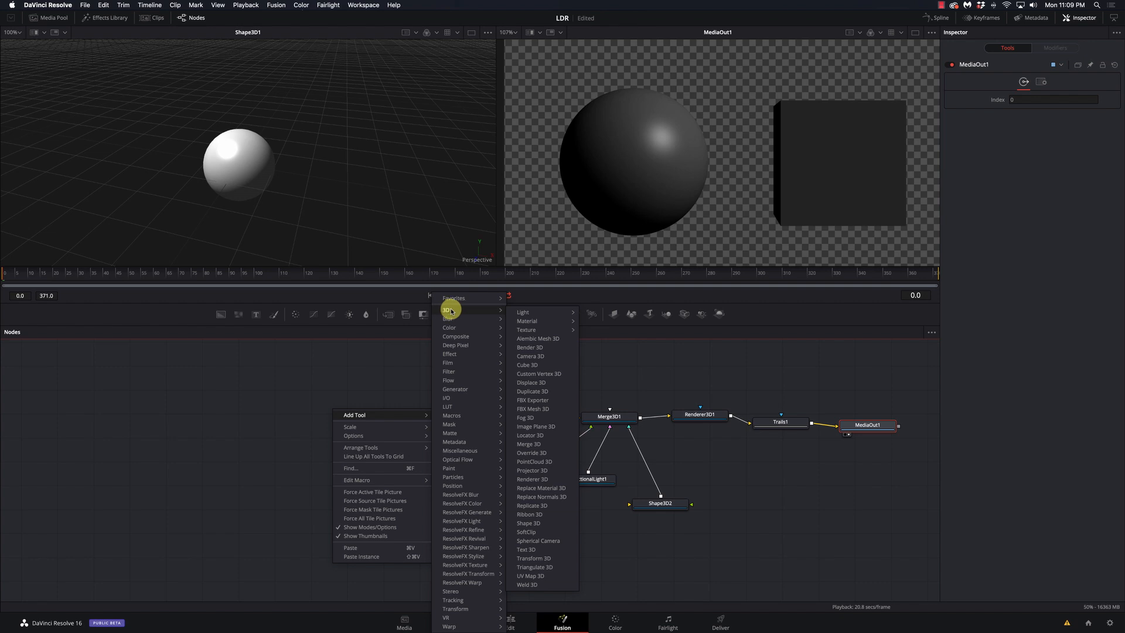
mouse_move(533, 313)
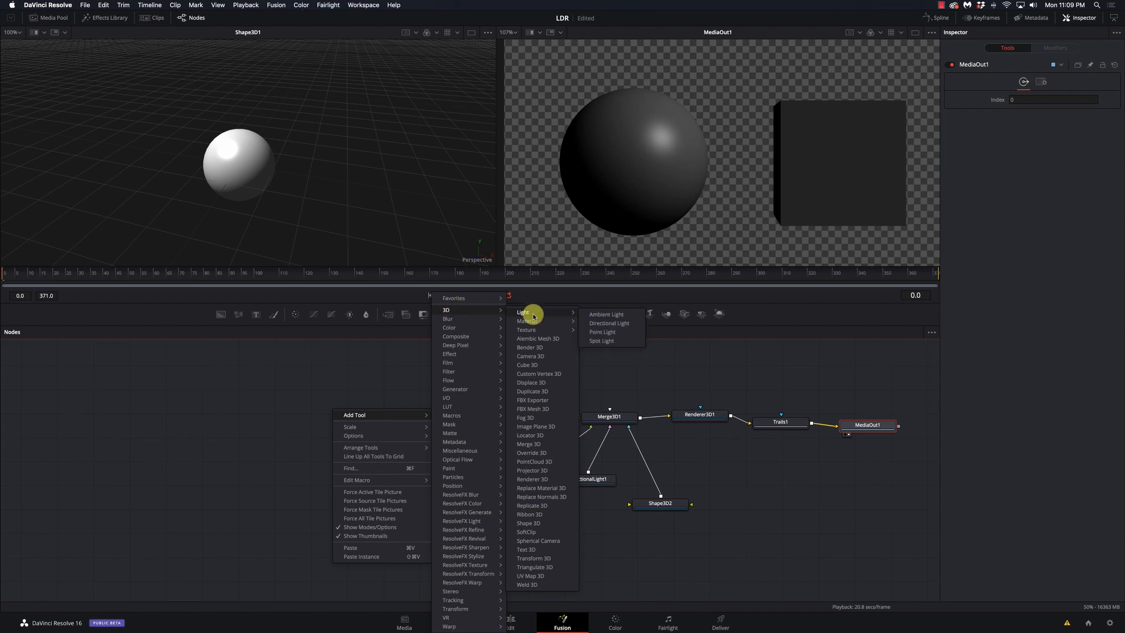
mouse_move(532, 332)
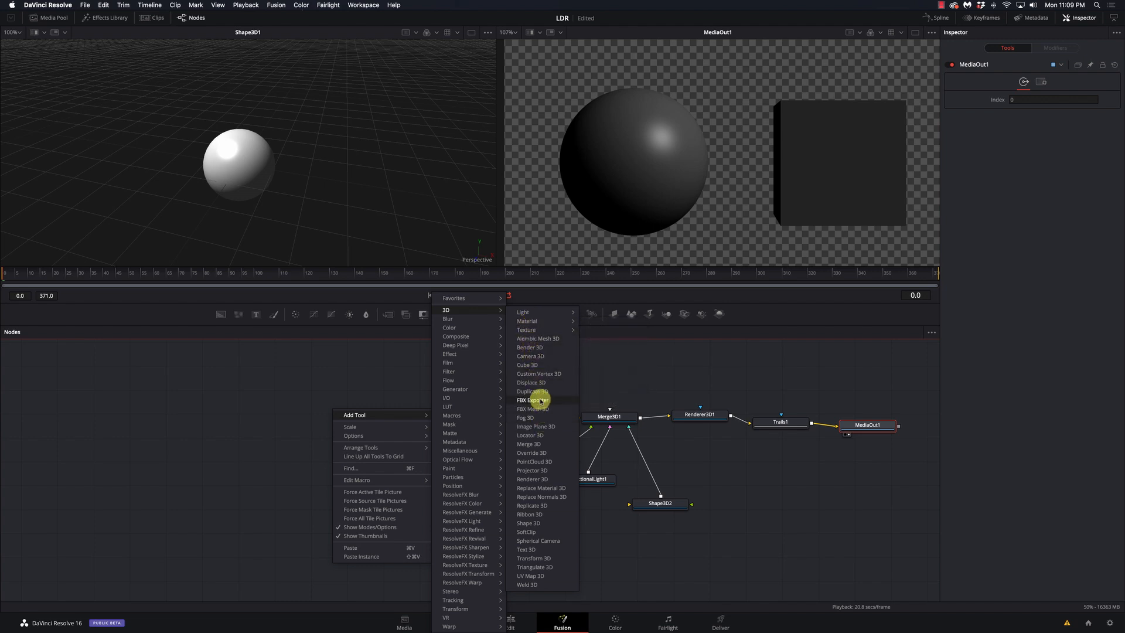
click(547, 514)
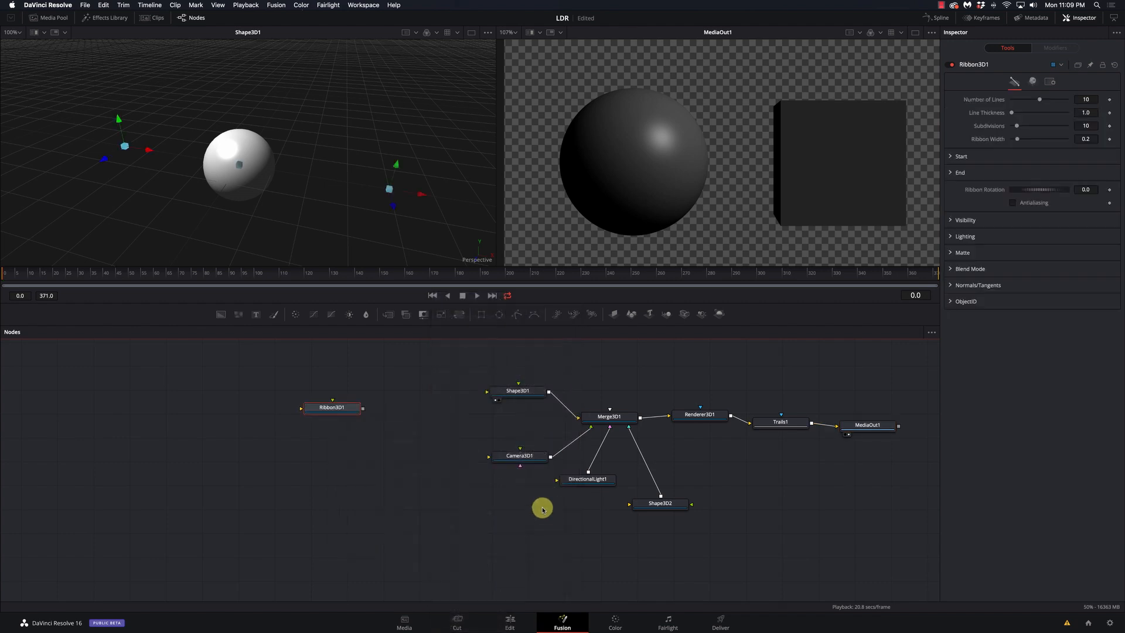
drag(385, 405, 607, 411)
drag(576, 365, 606, 364)
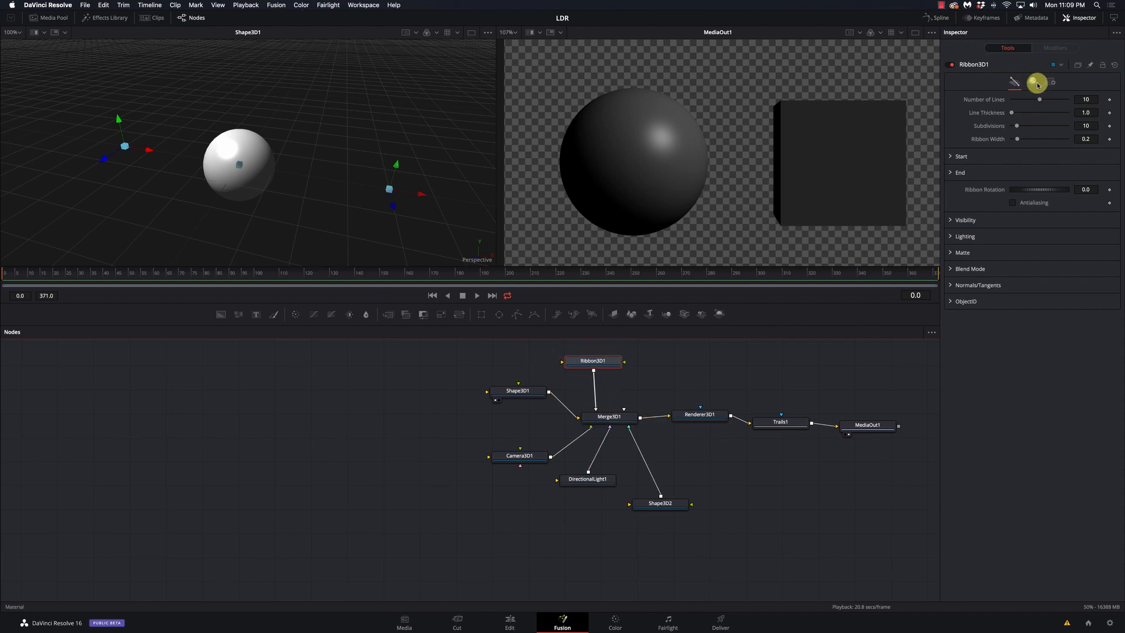
Set Ribbon3D1's start position to about X -0.435 and Y 0.072, and its line thickness to about 2.843
click(951, 157)
mouse_move(1024, 168)
mouse_down()
mouse_move(1063, 166)
mouse_move(1040, 182)
mouse_up()
drag(1011, 113, 1025, 114)
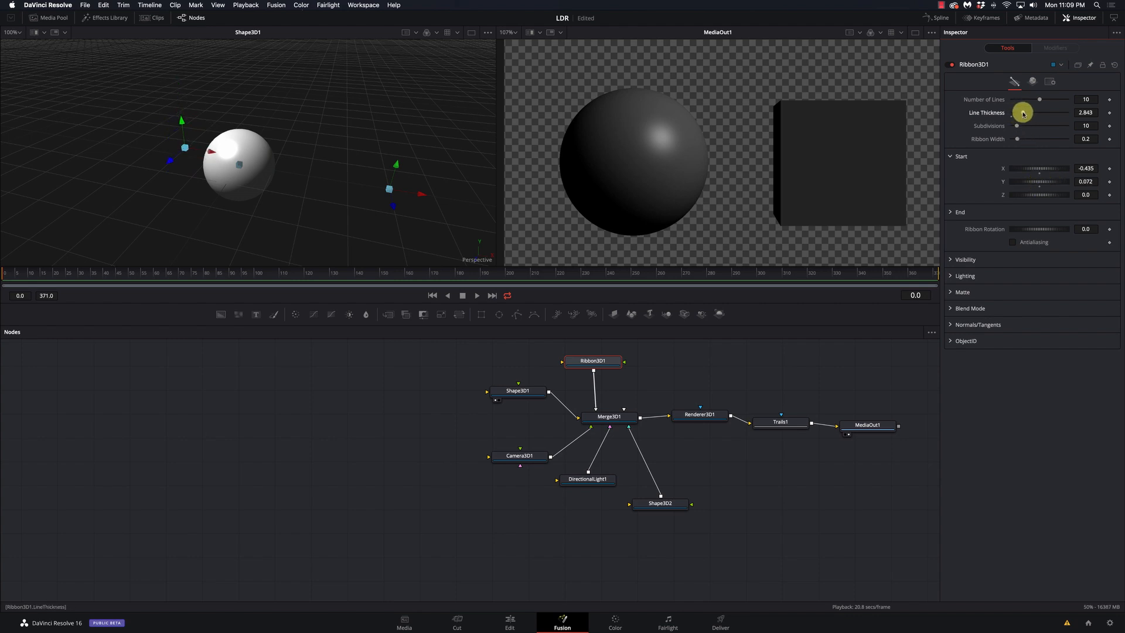
Change Ribbon3D1's diffuse material color to a muted red, and delete the node from the graph
click(1033, 81)
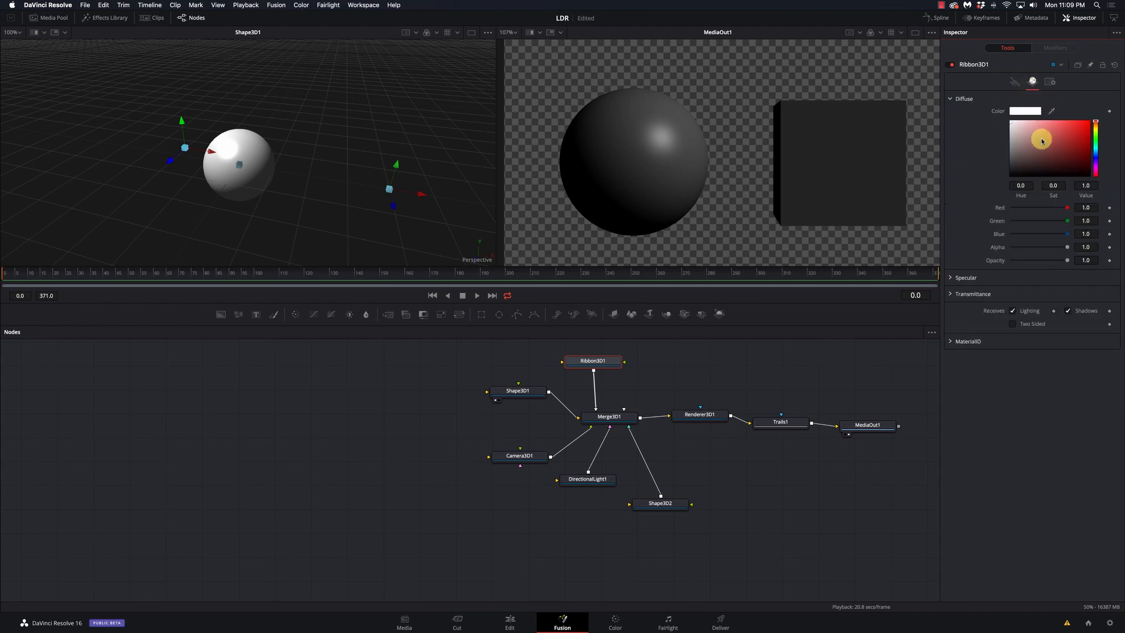
click(1057, 133)
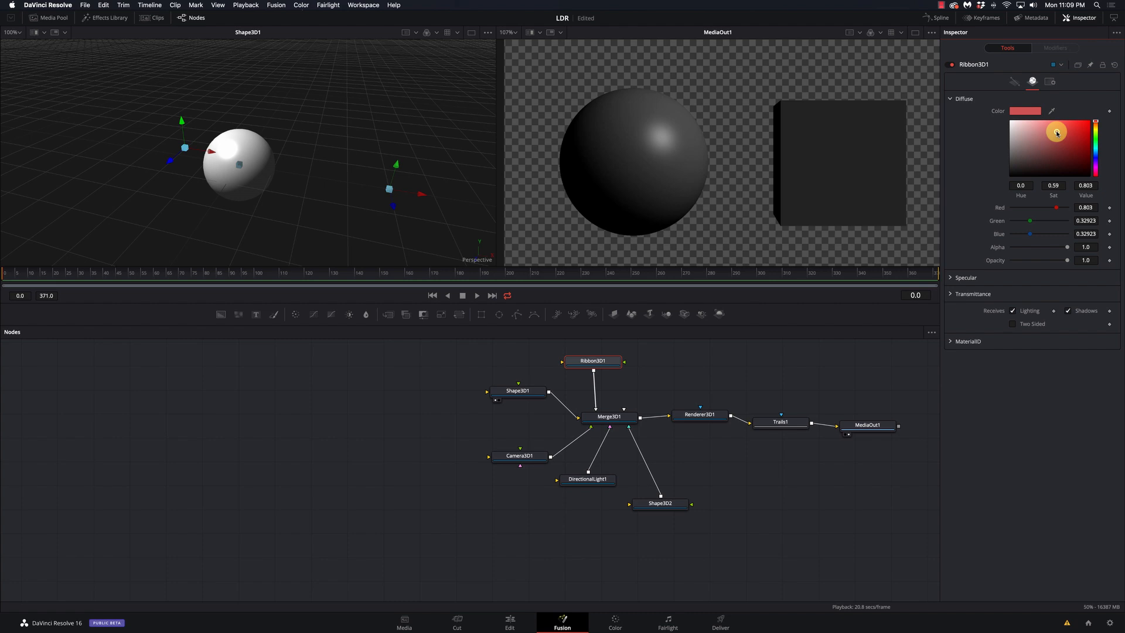
key(Delete)
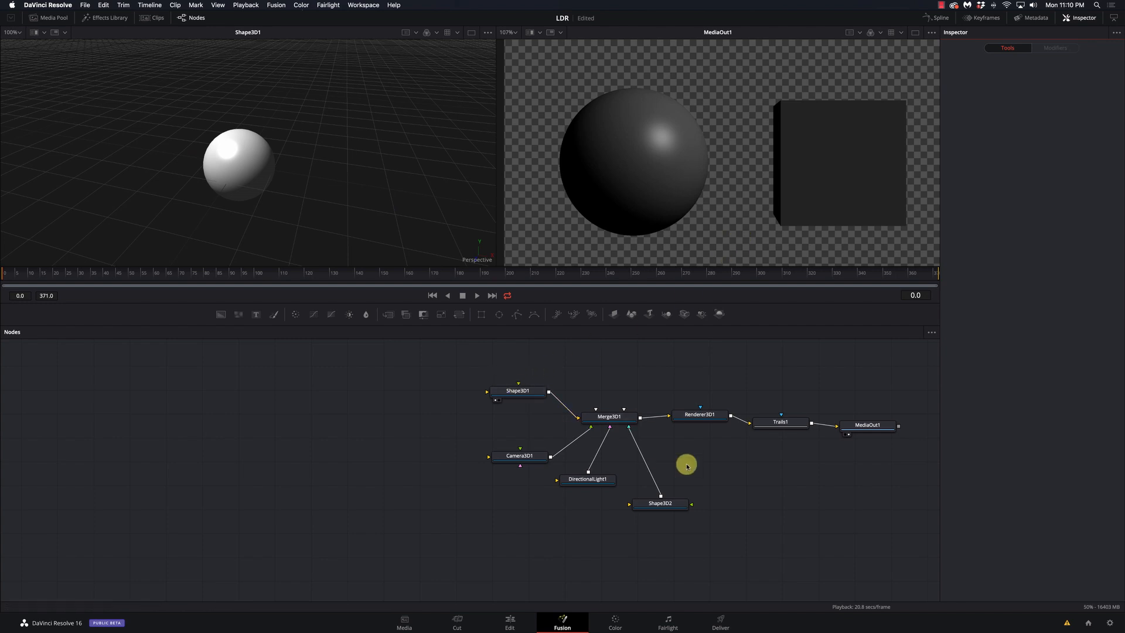
Move all nodes upstream of Trails1 together to open a wide gap between Renderer3D1 and Trails1
drag(729, 524, 267, 388)
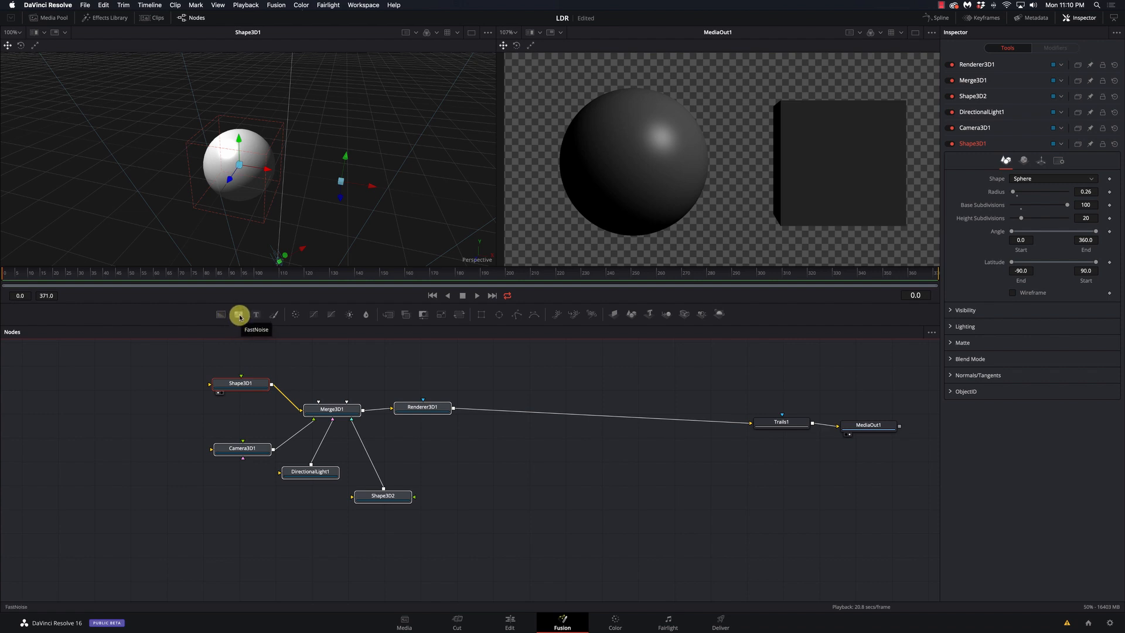
Add a FastNoise node above Merge3D1 and show it in the first viewer
drag(240, 317, 344, 379)
key(1)
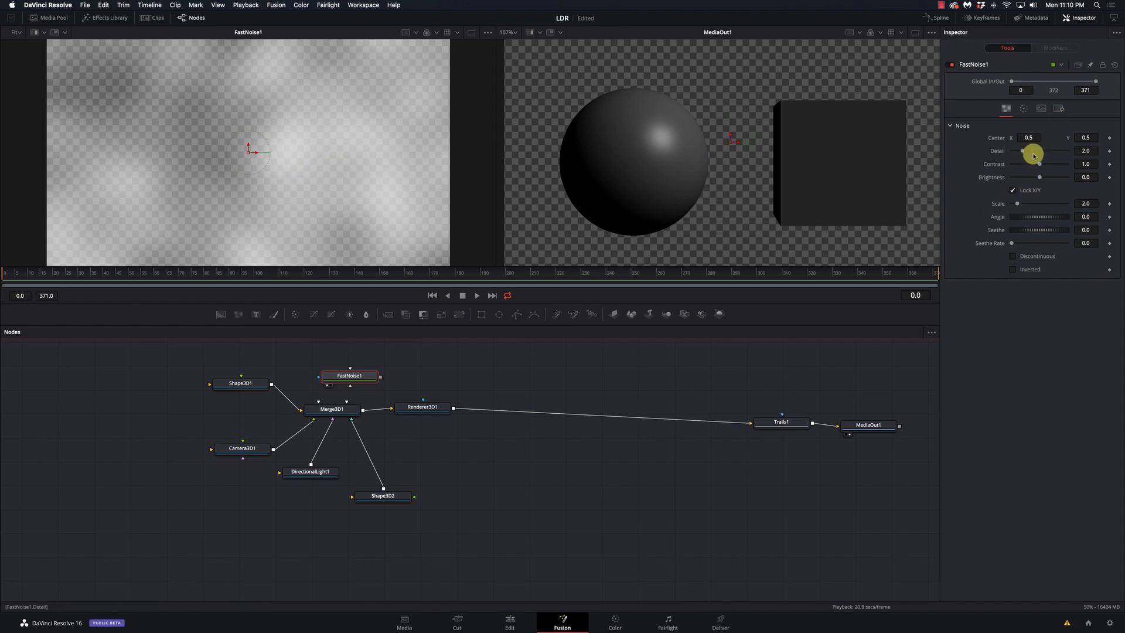
Set FastNoise1's detail to 3.07, contrast to 1.76 and angle to 23.5, and delete the node
drag(1024, 153, 1041, 188)
mouse_move(1030, 216)
mouse_down()
mouse_move(1020, 216)
mouse_move(1034, 216)
mouse_up()
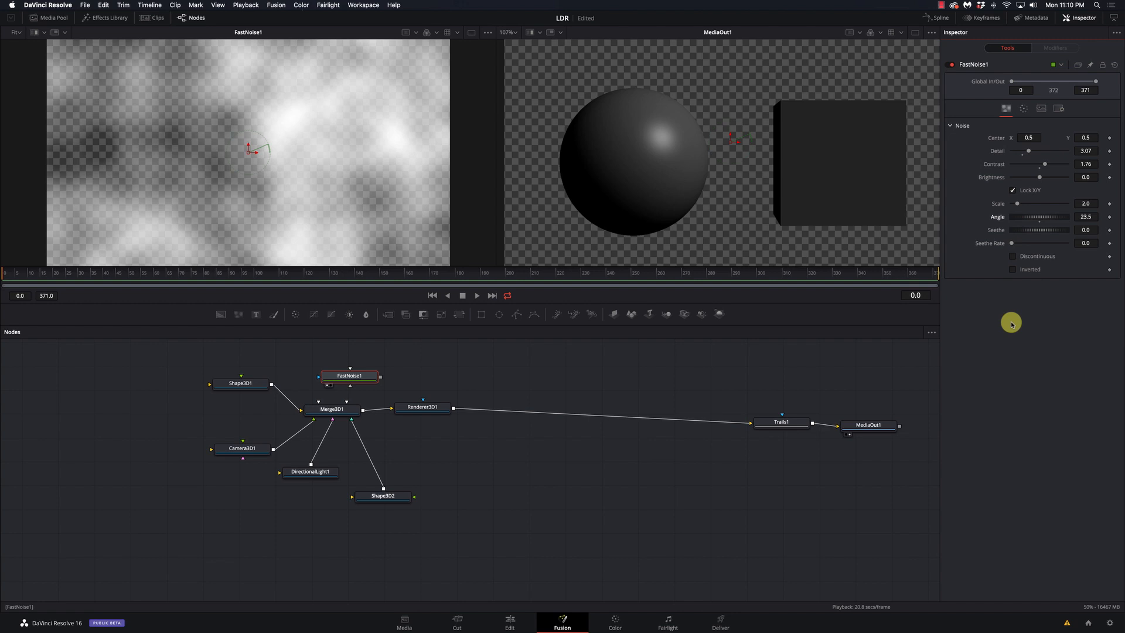
key(Delete)
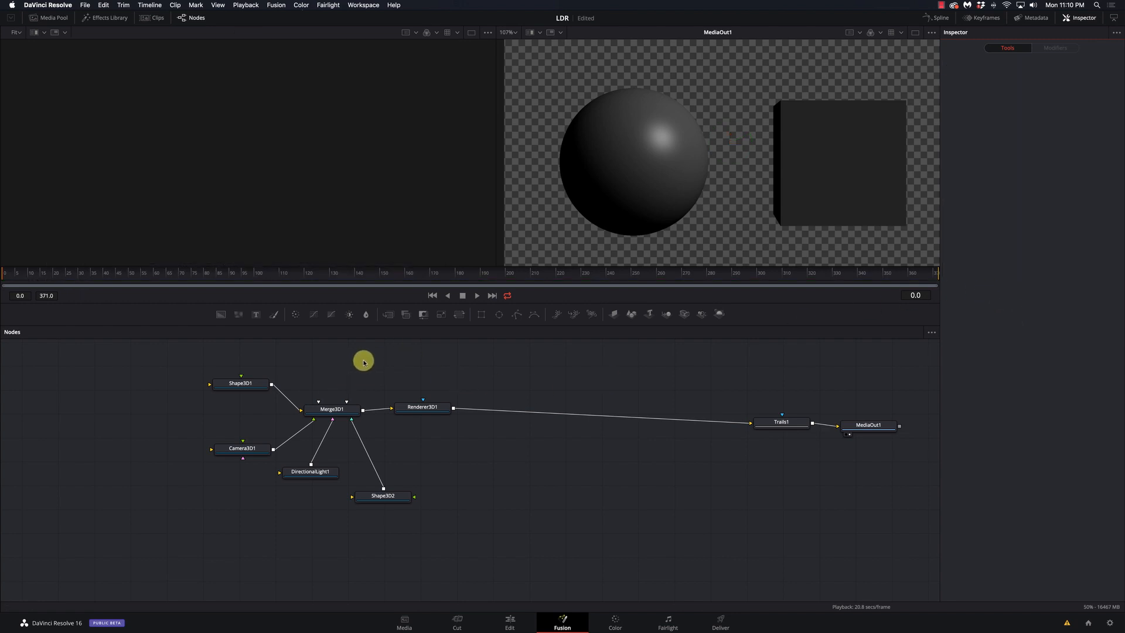
Scale the node graph to 25% and return it to the default scale
scroll(363, 361, left, 1)
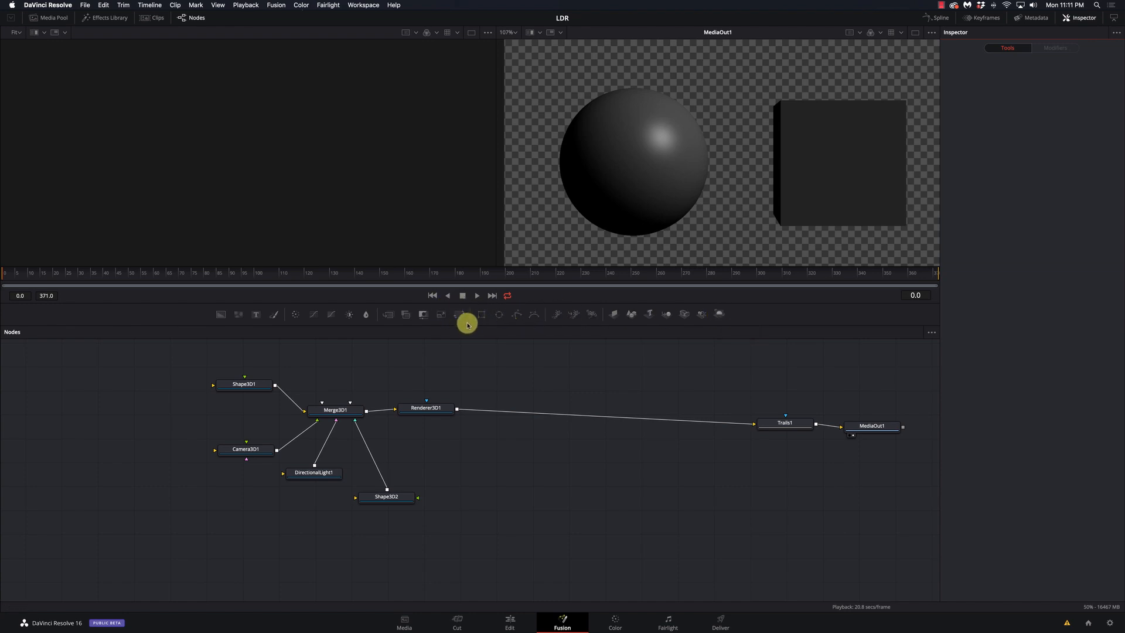
scroll(572, 437, up, 3)
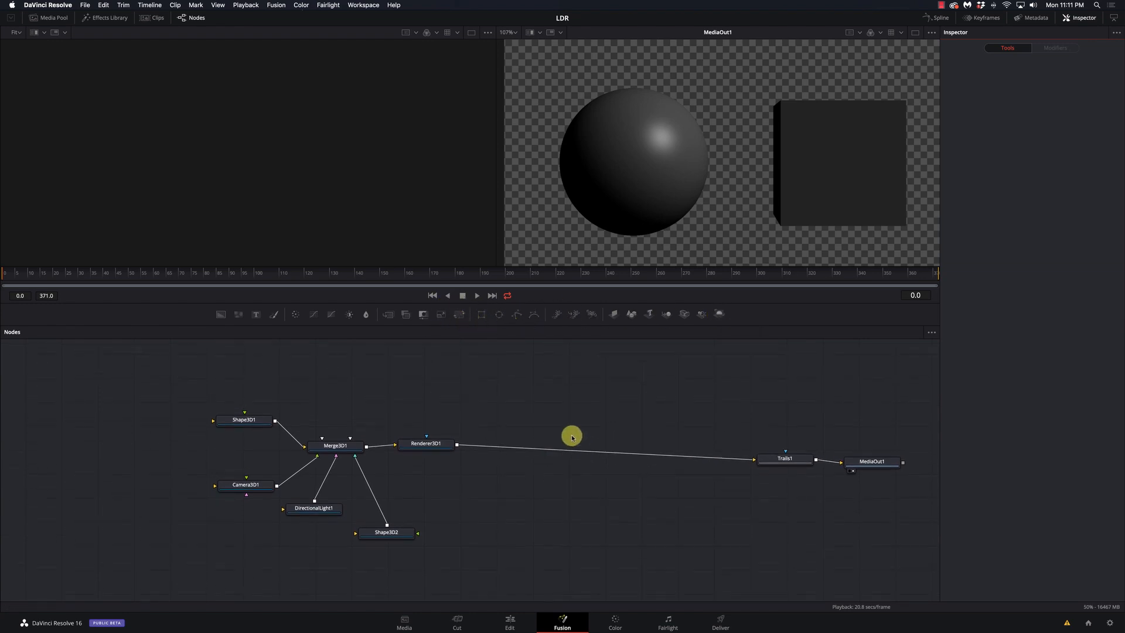
right_click(550, 405)
mouse_move(595, 420)
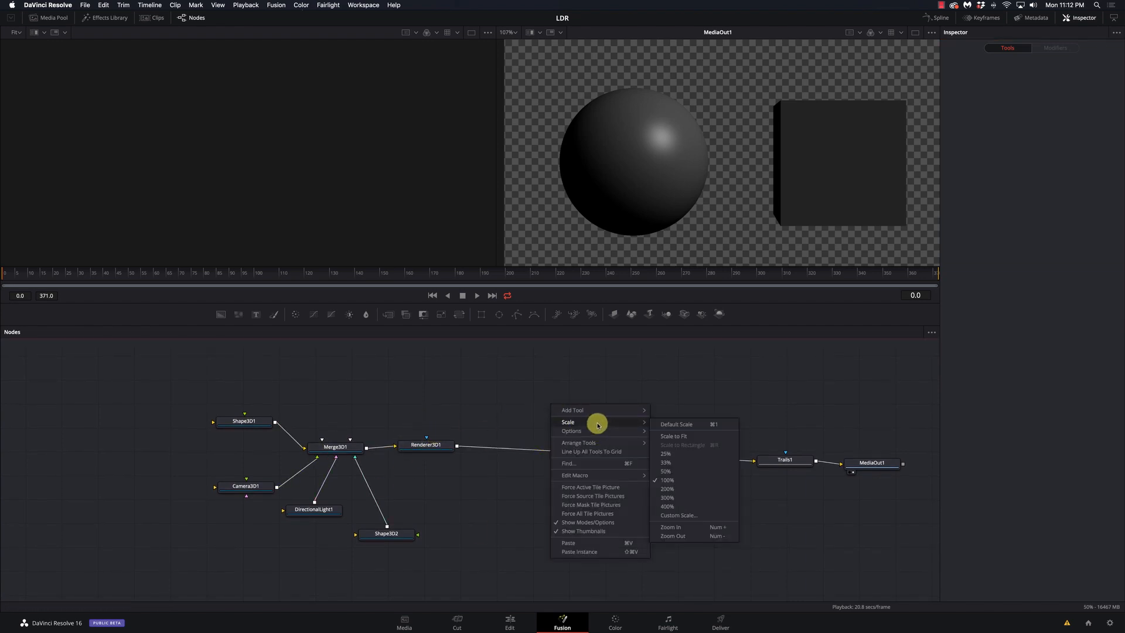
click(668, 453)
right_click(614, 424)
mouse_move(645, 442)
click(725, 448)
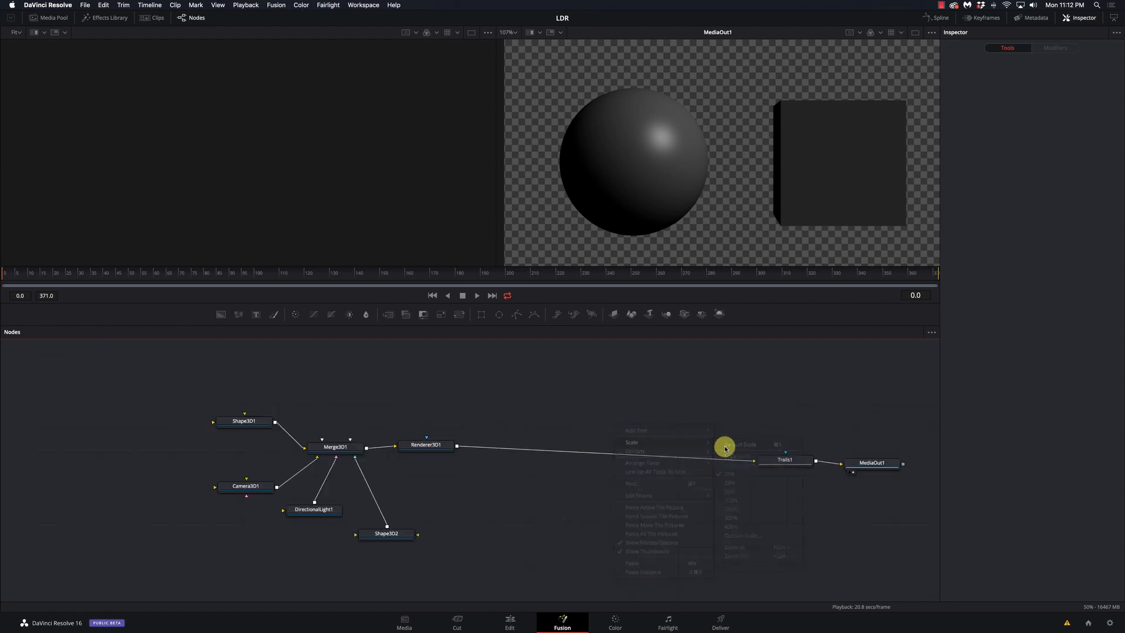
Zoom the node graph in and out repeatedly around the connection between Renderer3D1 and Trails1
scroll(626, 446, down, 4)
scroll(627, 447, up, 4)
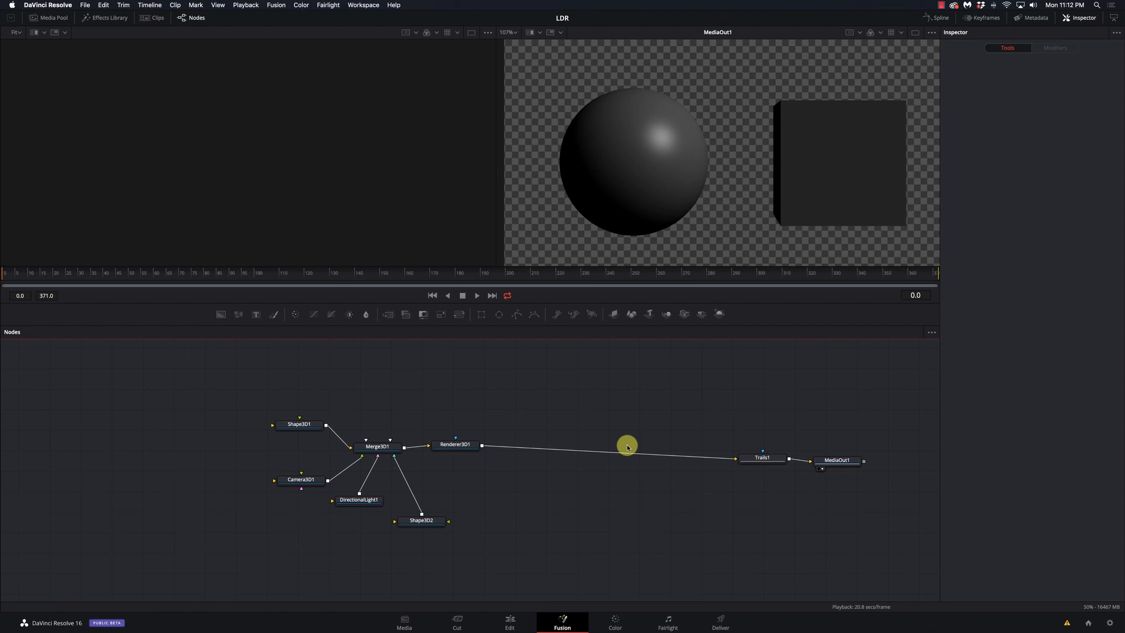
scroll(627, 447, down, 1)
scroll(627, 447, up, 4)
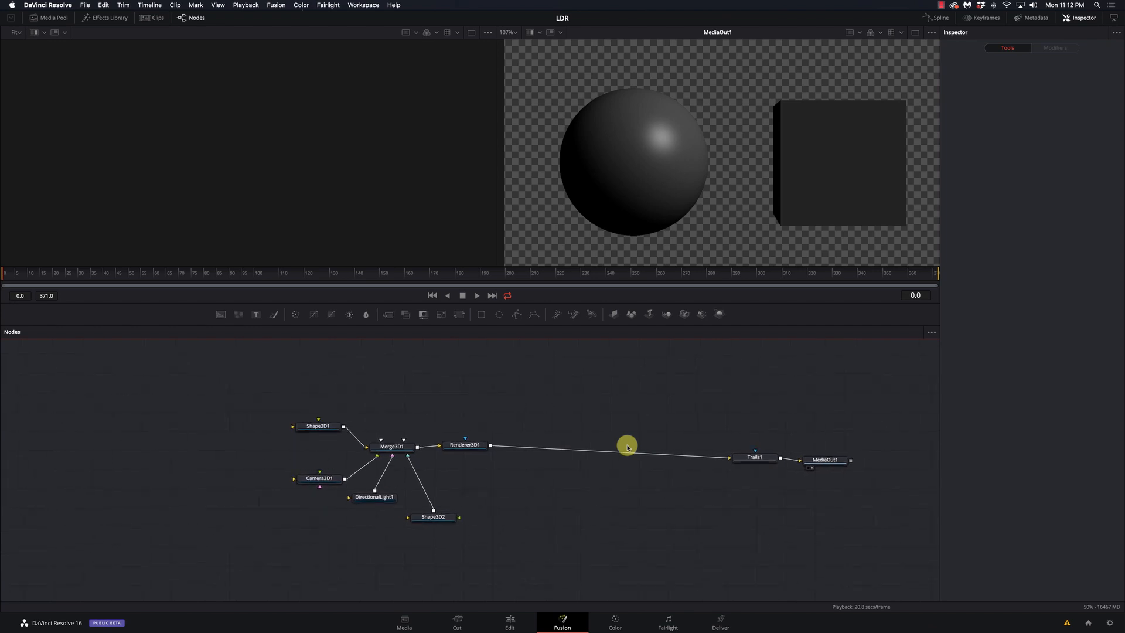
scroll(627, 447, down, 5)
scroll(627, 447, up, 4)
scroll(627, 448, down, 4)
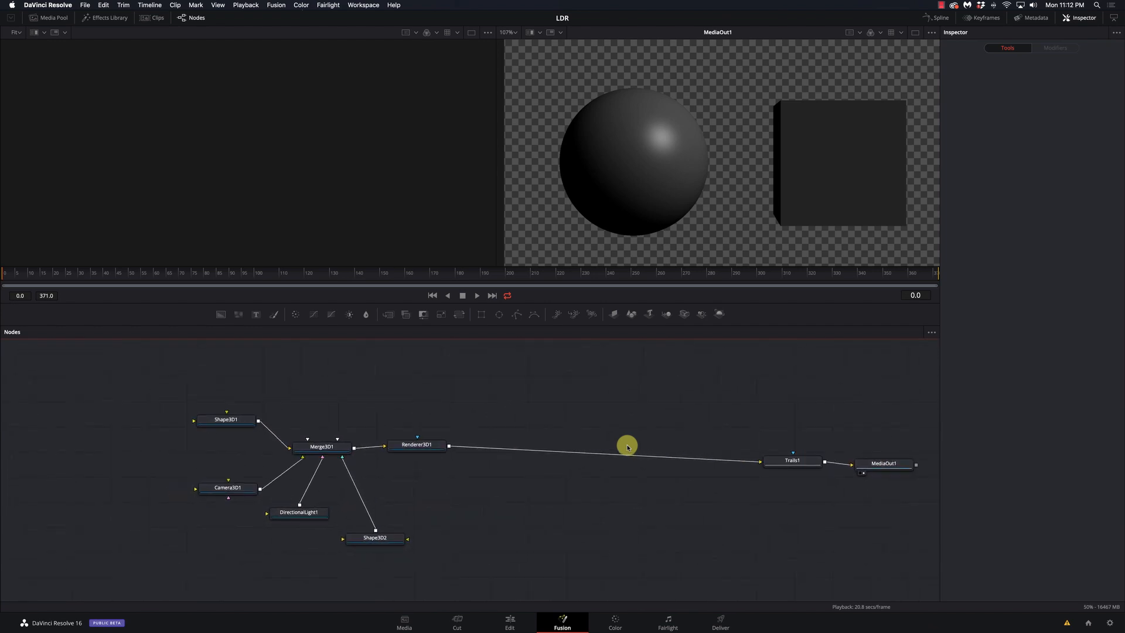
scroll(627, 447, up, 4)
scroll(627, 447, down, 3)
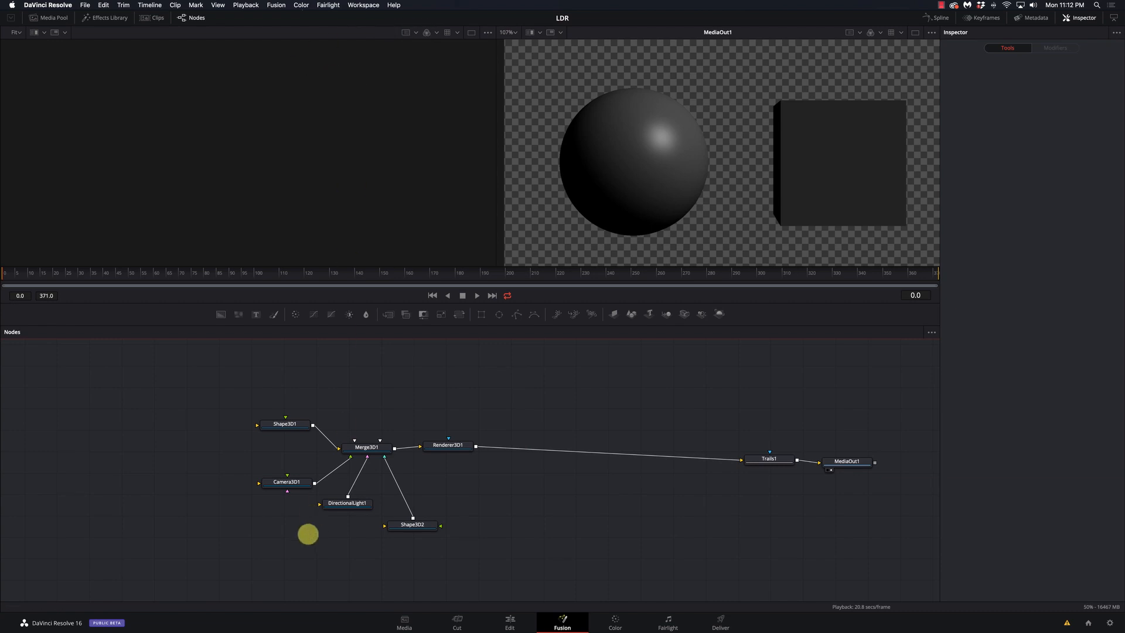
Show Shape3D1 in the first viewer, enlarge it to 400%, and set the viewer scale to fit
click(293, 425)
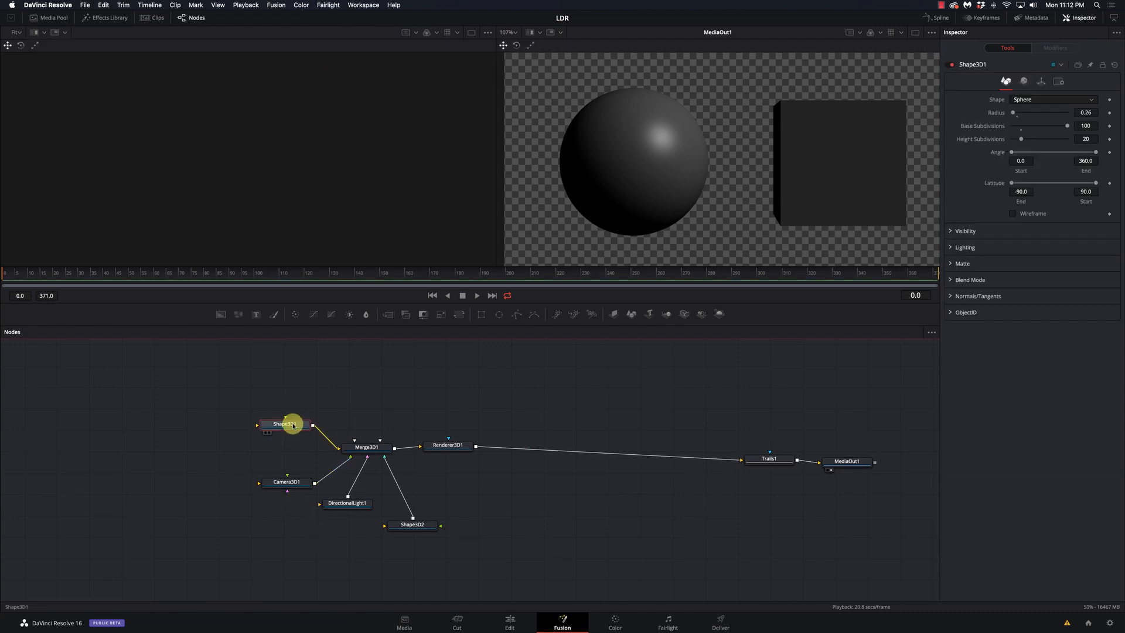
key(1)
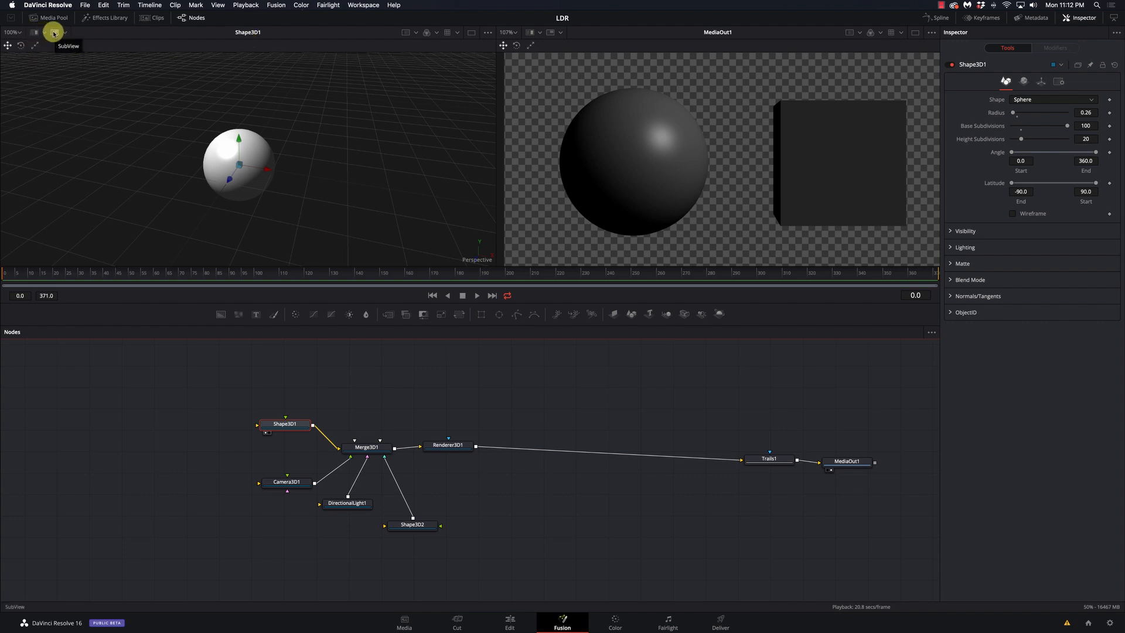
click(10, 32)
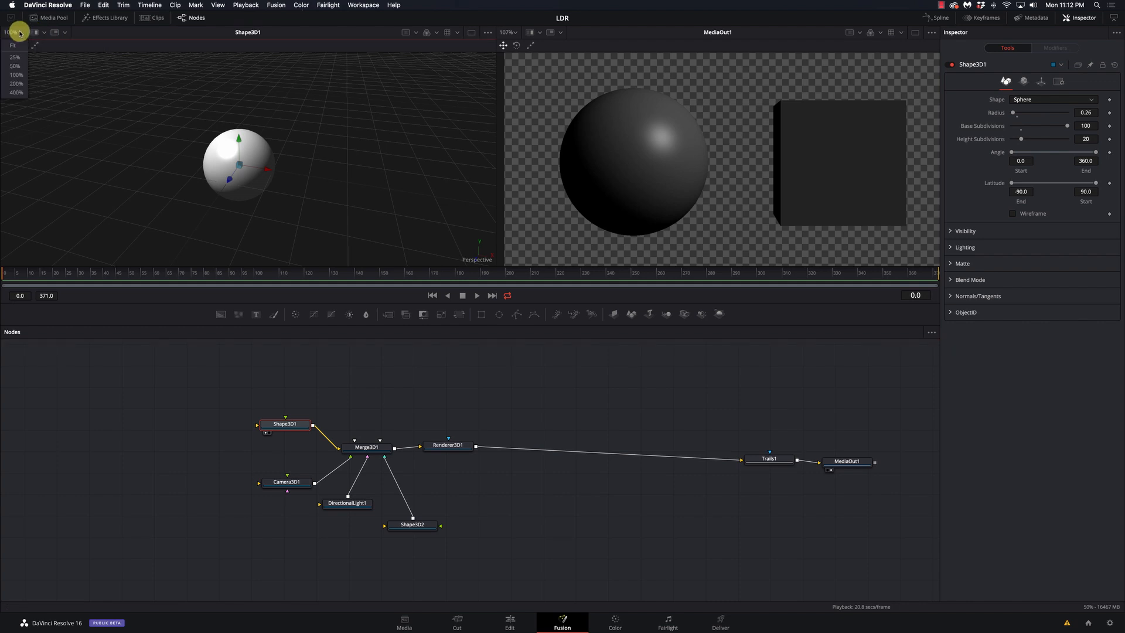
click(17, 92)
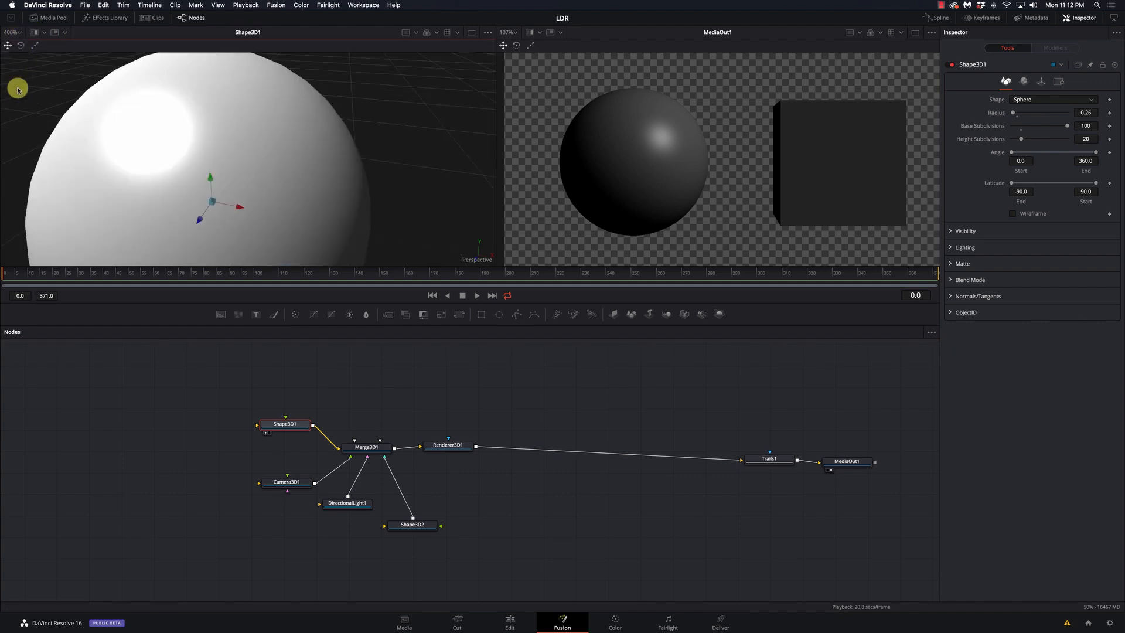
click(19, 34)
click(18, 28)
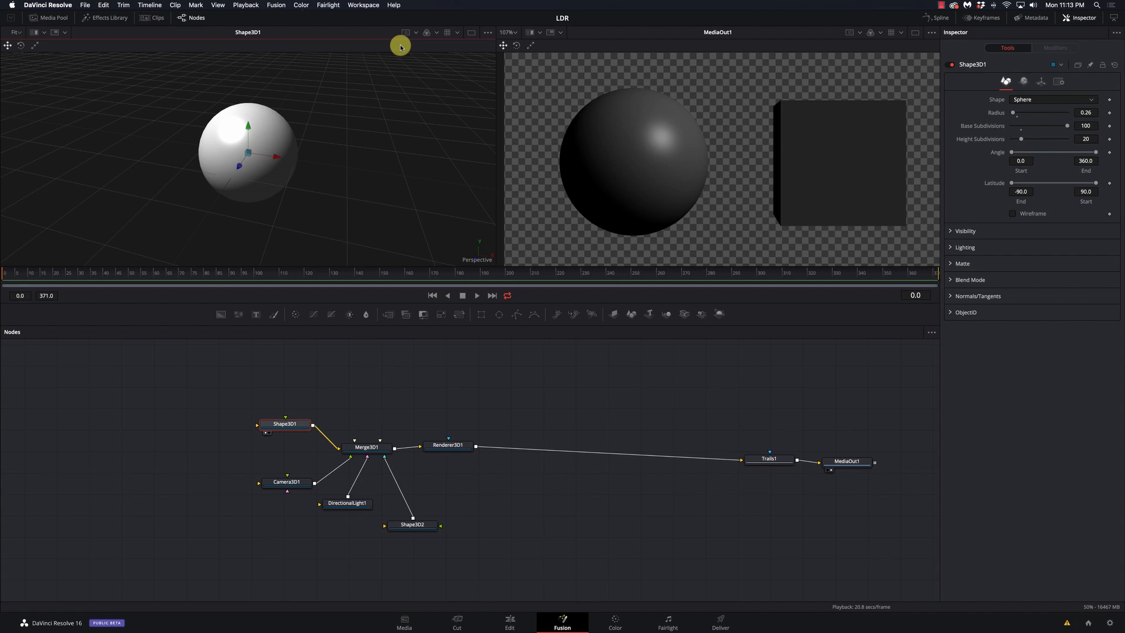
Look at the first viewer's colour channel options, switch to a single viewer, and return to dual viewers
click(432, 33)
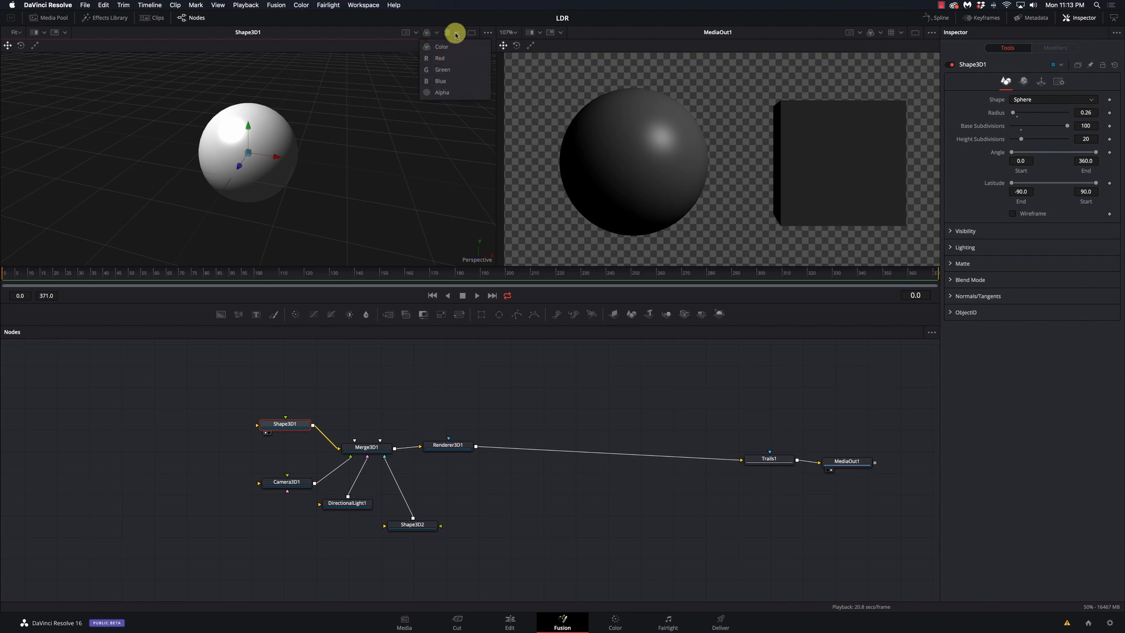
click(457, 35)
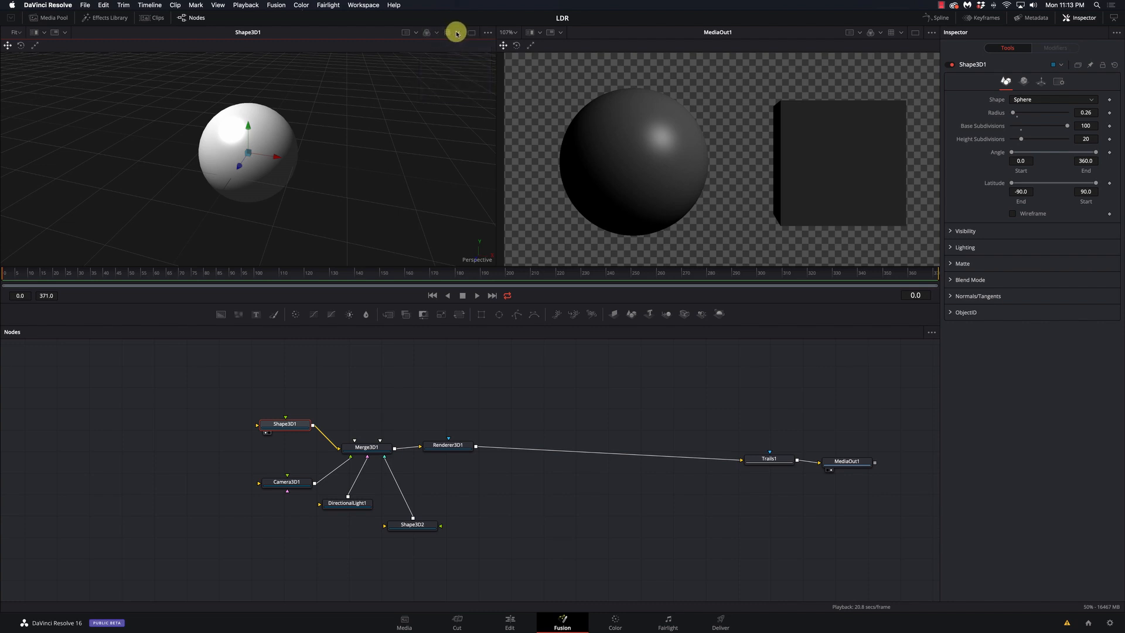
click(472, 33)
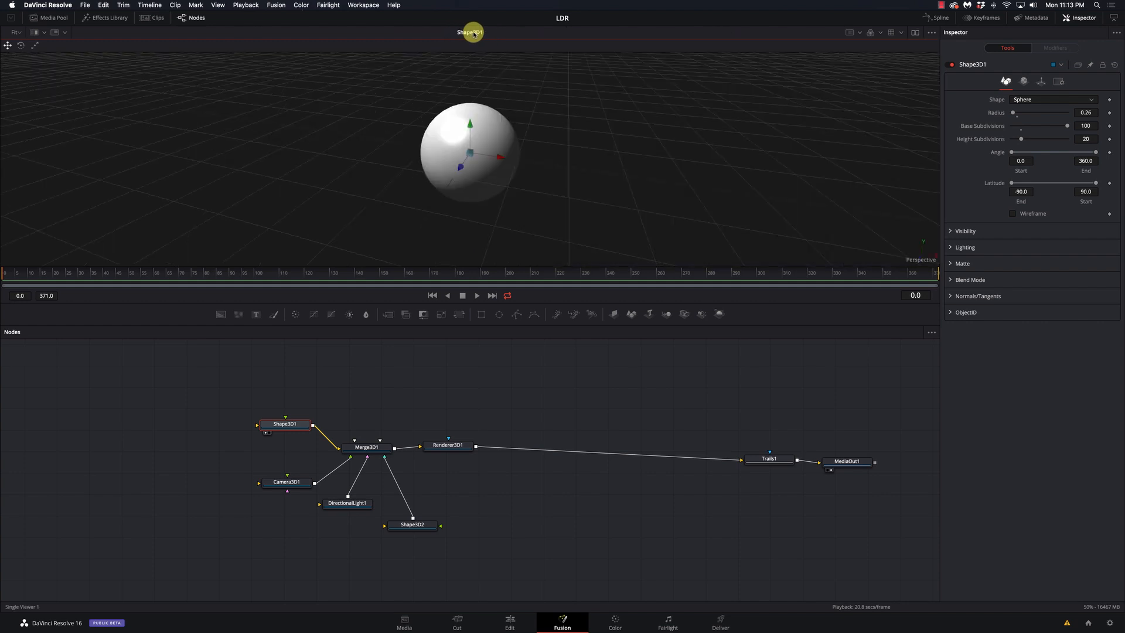
click(914, 32)
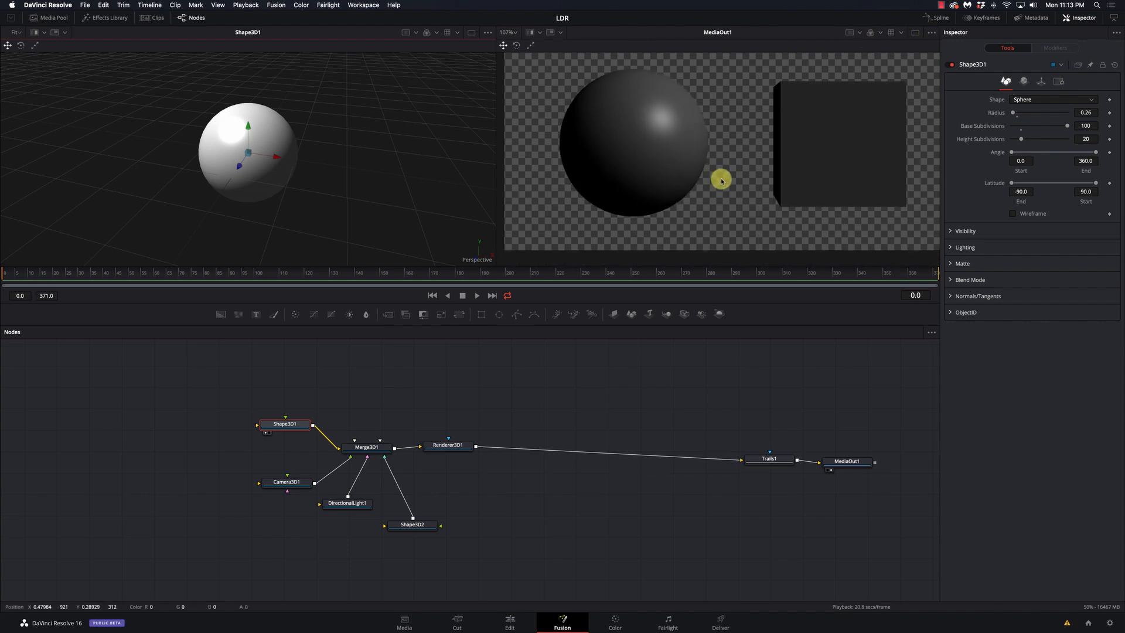
Zoom and orbit the first viewer's perspective view around the Shape3D1 sphere to examine it from several distances and angles
scroll(333, 188, down, 5)
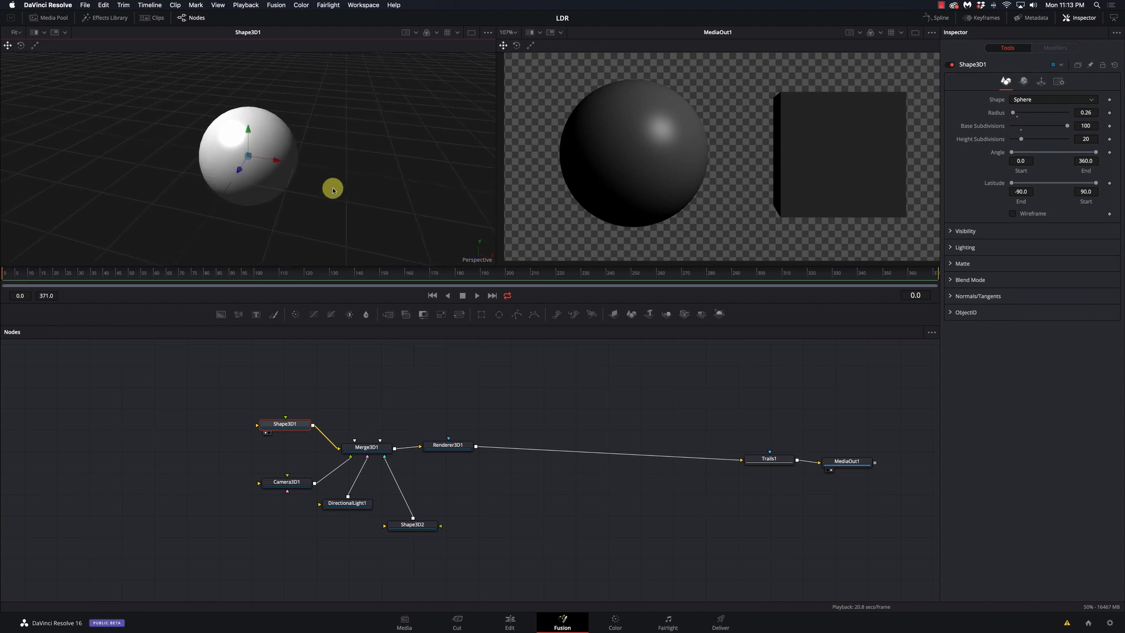
scroll(333, 188, up, 5)
scroll(332, 188, down, 5)
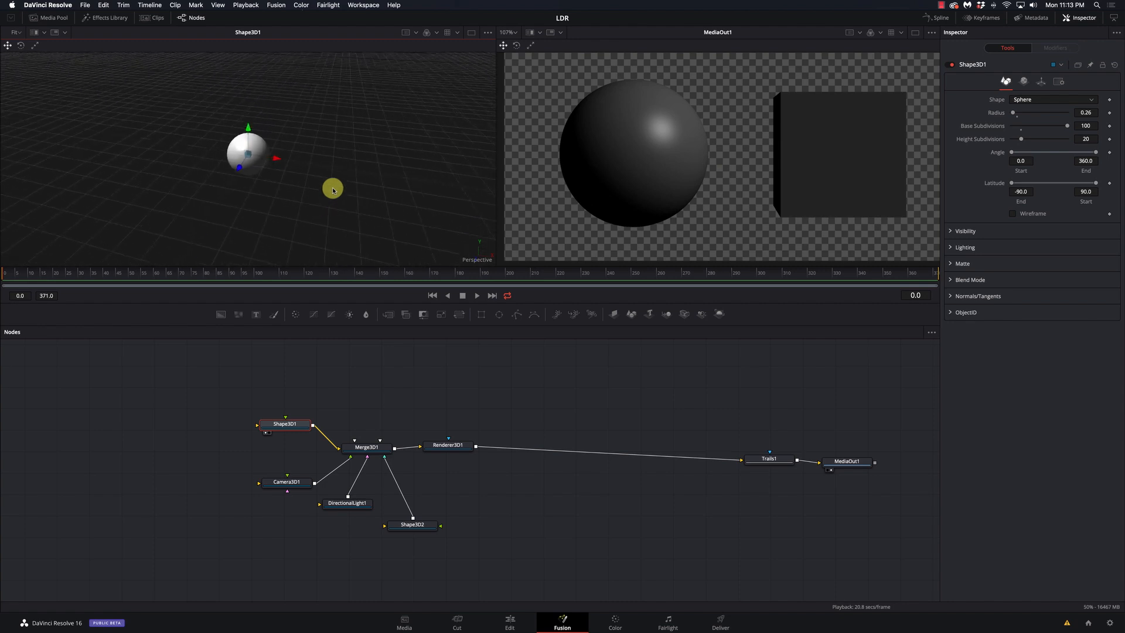
scroll(333, 189, up, 3)
scroll(333, 189, down, 4)
scroll(332, 188, up, 4)
scroll(332, 189, down, 5)
scroll(332, 189, up, 5)
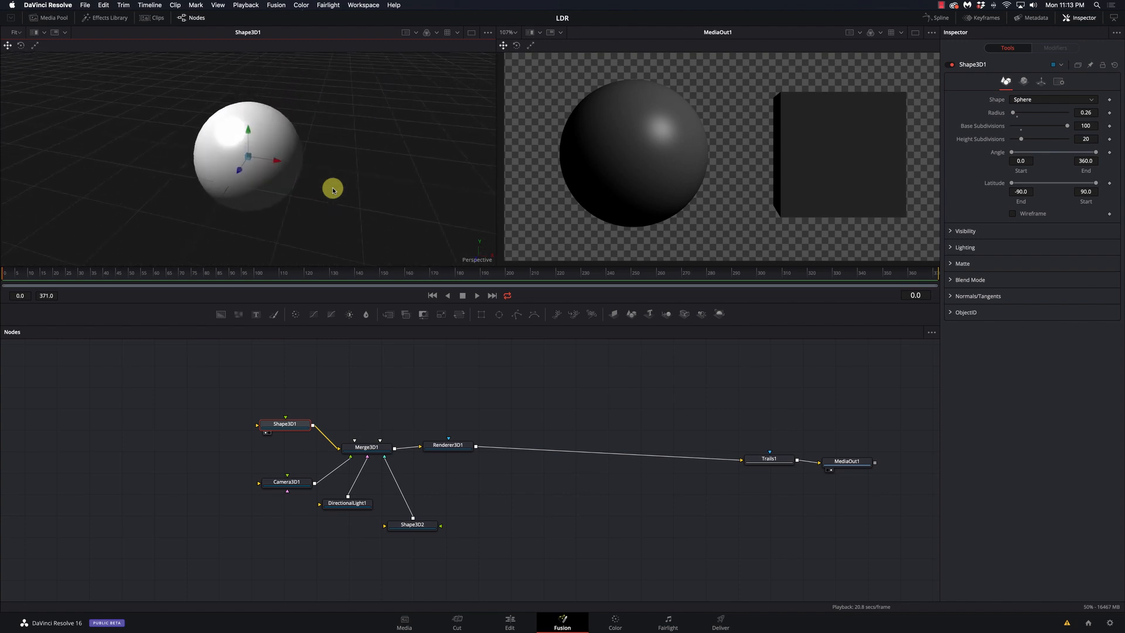
scroll(333, 189, down, 2)
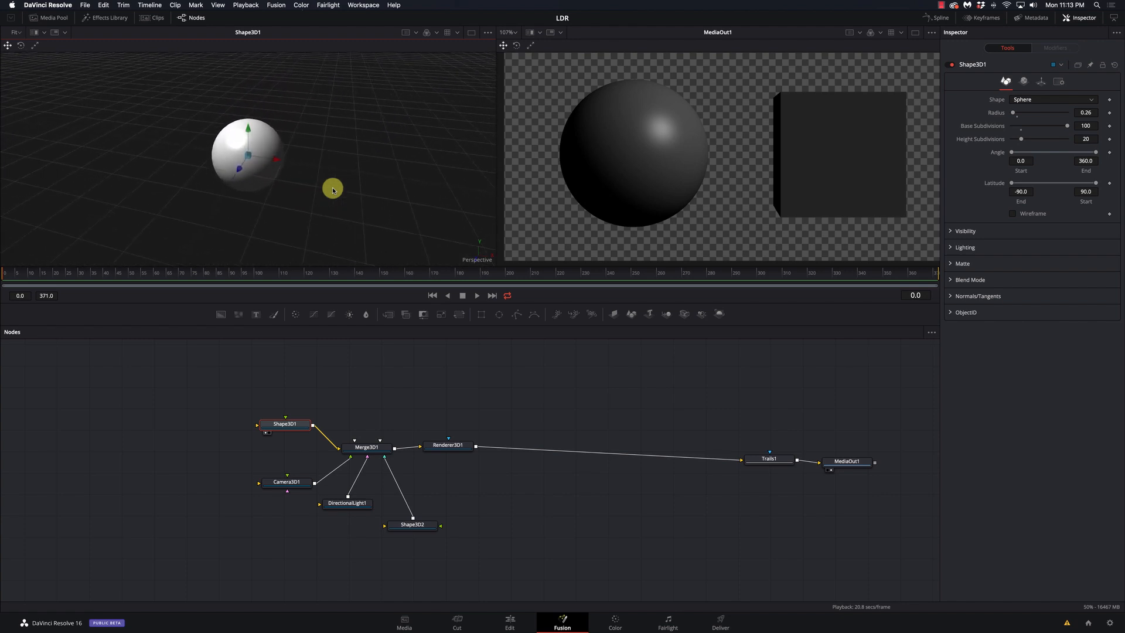
scroll(342, 189, left, 4)
scroll(344, 191, down, 3)
scroll(344, 191, up, 3)
scroll(346, 190, down, 3)
scroll(349, 192, up, 2)
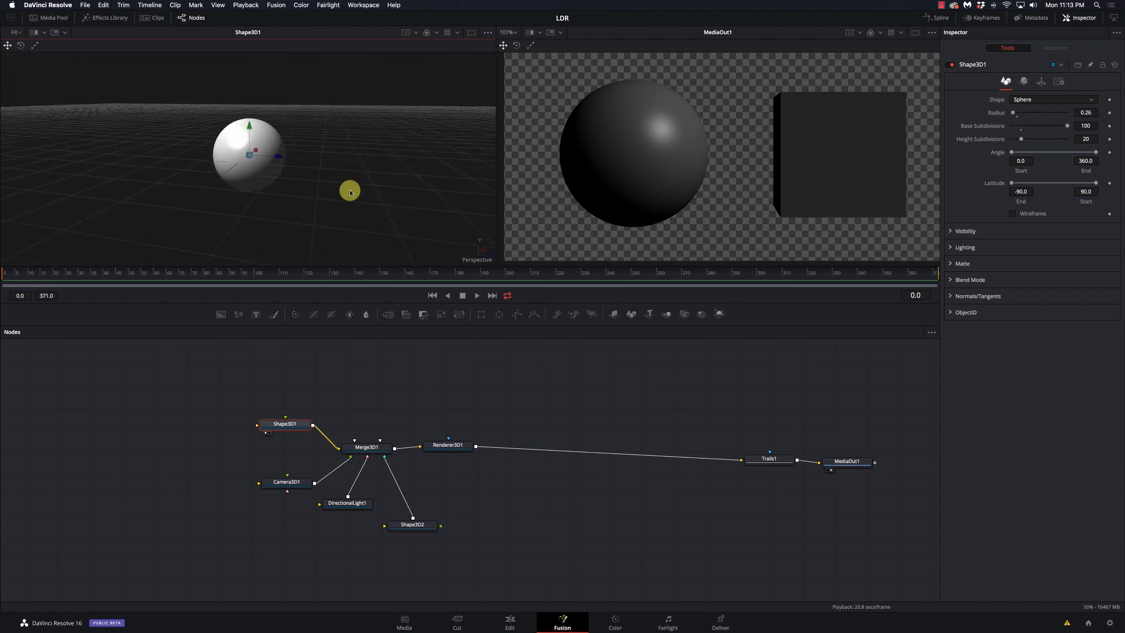
scroll(352, 193, left, 3)
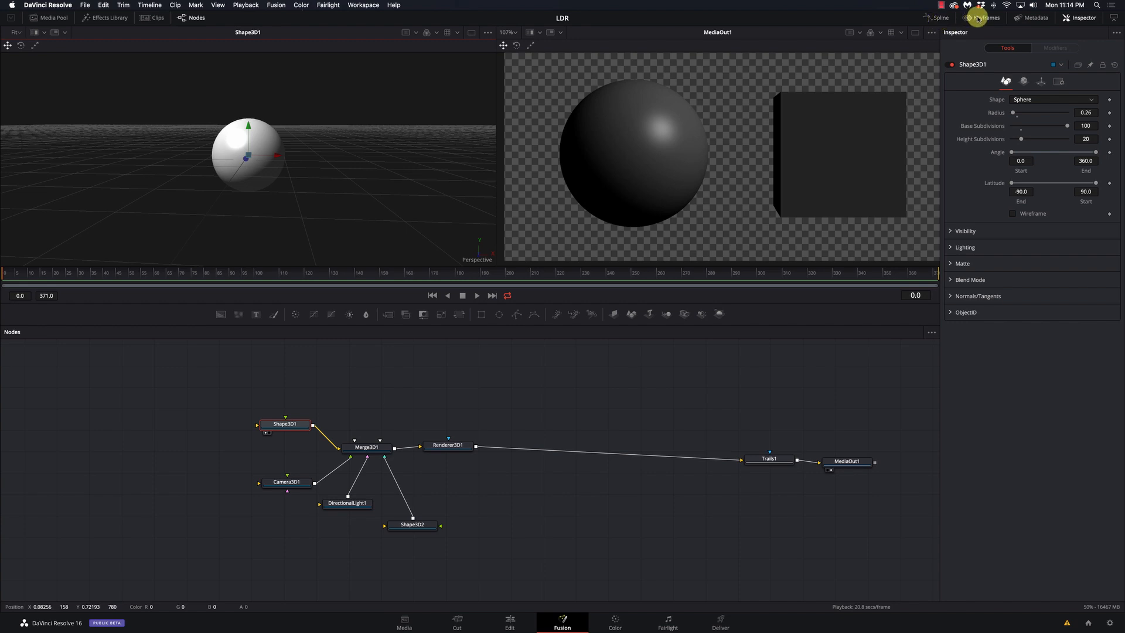
Display the metadata together with the Inspector, and hide the metadata again
click(1031, 17)
click(1084, 18)
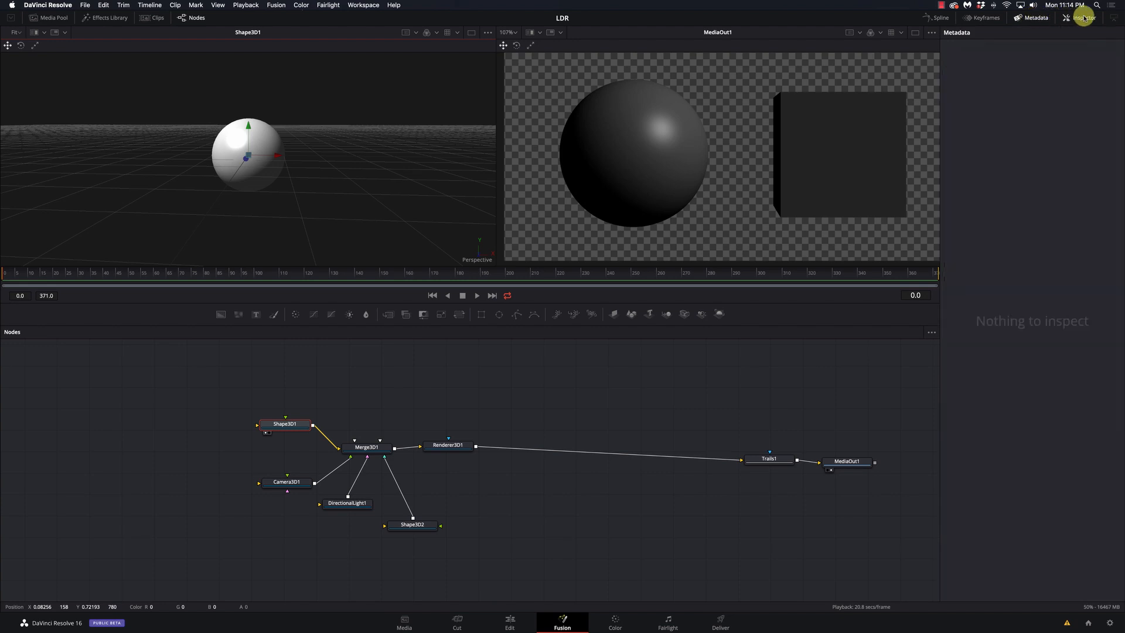
click(1083, 18)
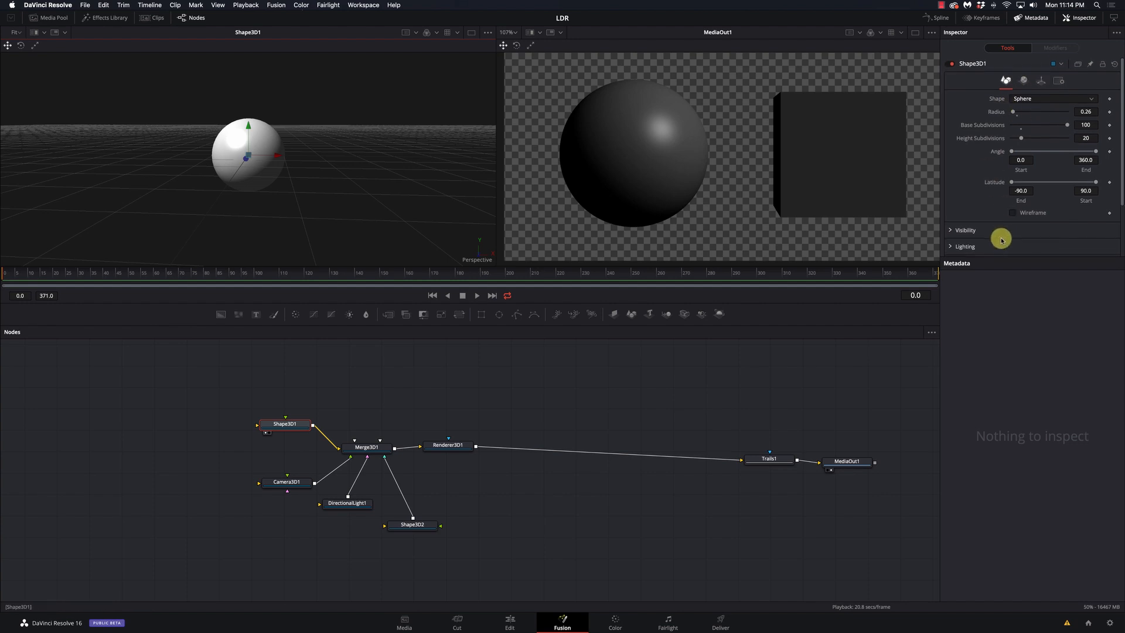
click(1025, 18)
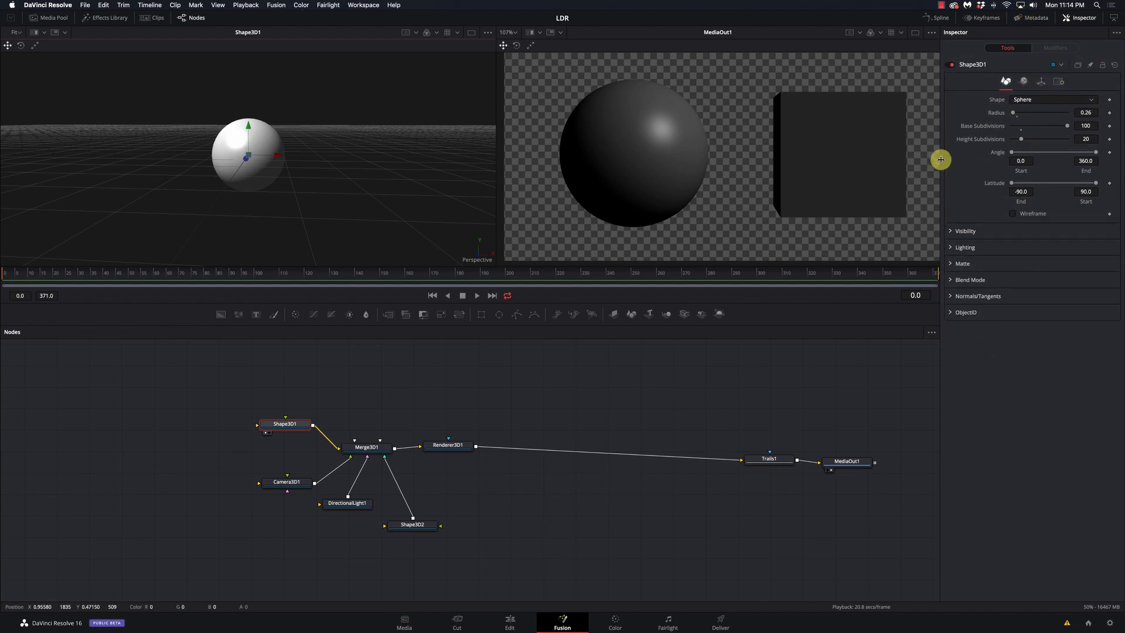
Examine Shape3D1's Matte, Lighting and Visibility settings in the Inspector, and collapse the Lighting and Visibility groups
click(950, 263)
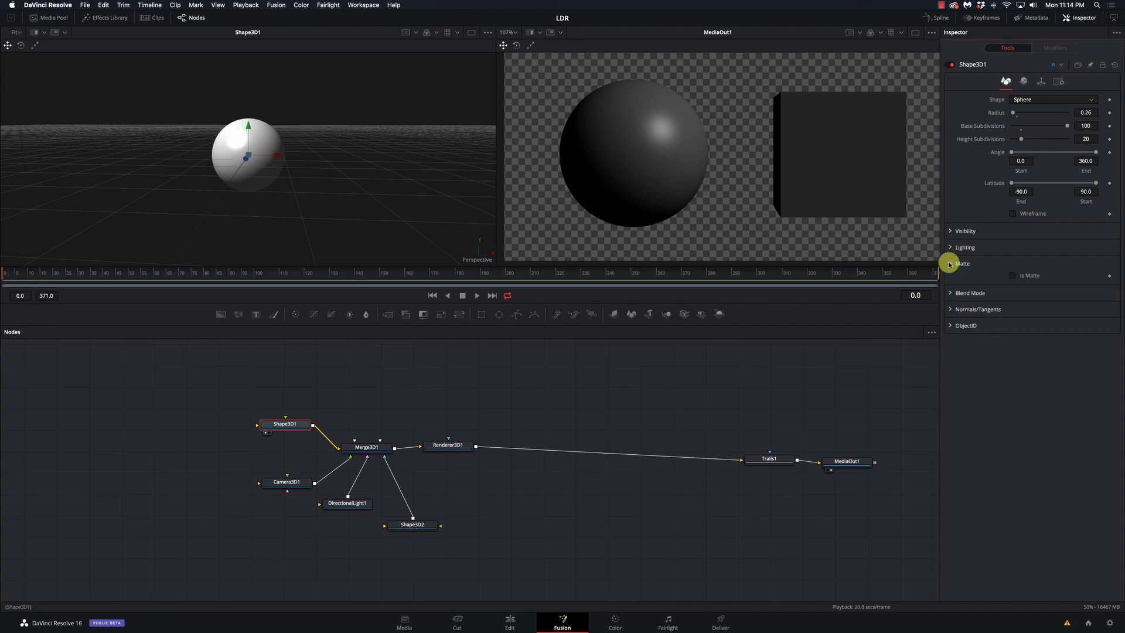
click(950, 248)
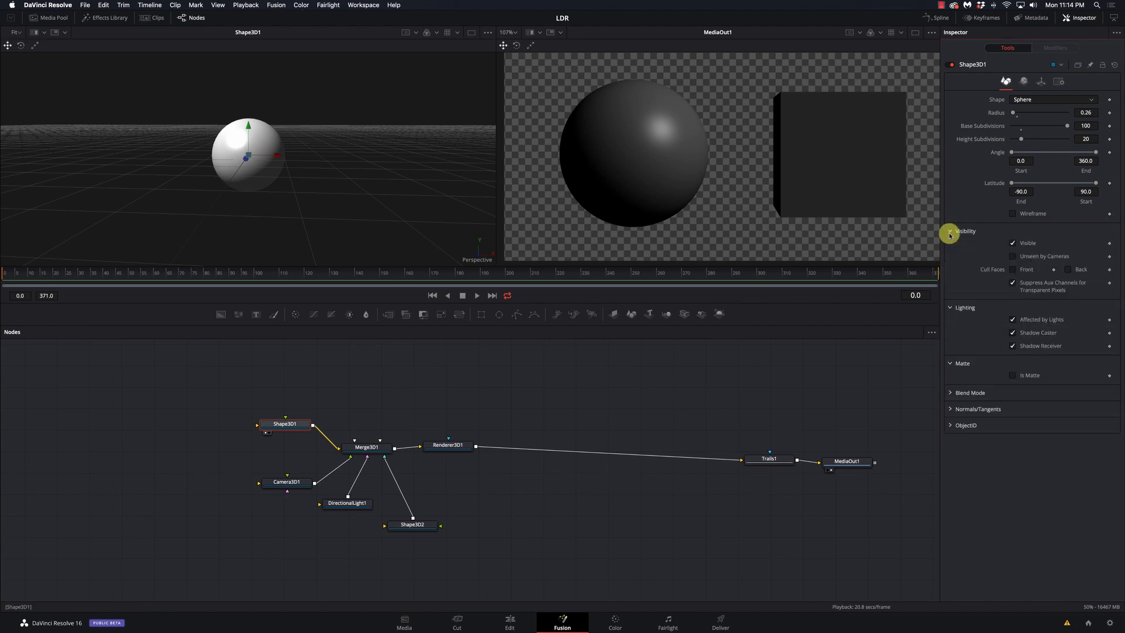
click(951, 247)
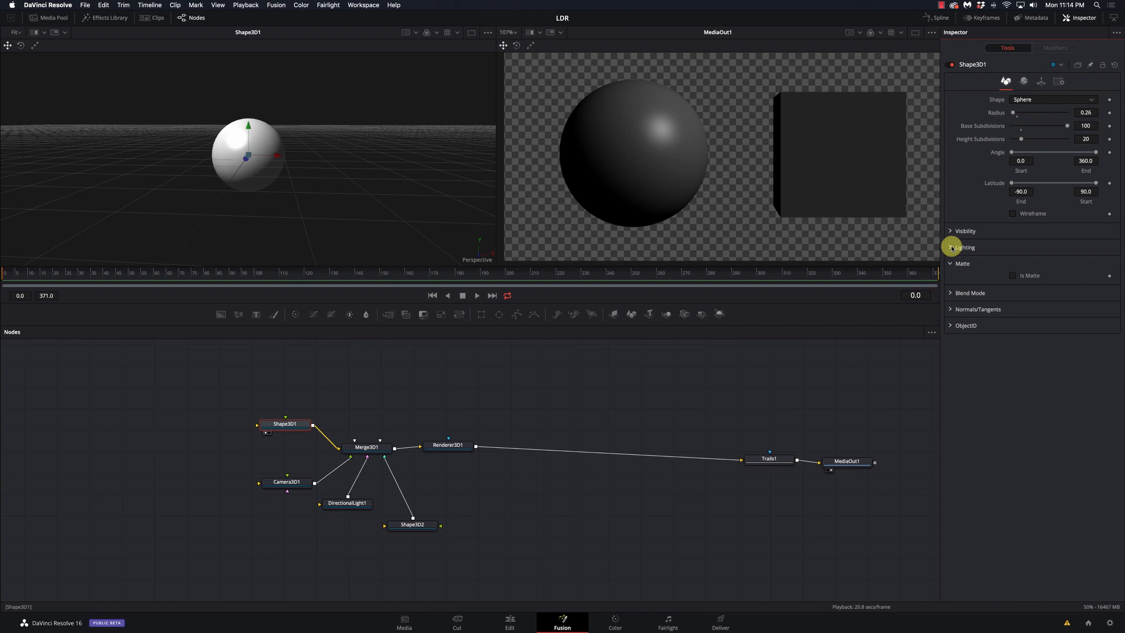
Move Shape3D1 and Renderer3D1 into one straight row with Merge3D1 in the node graph
scroll(330, 211, up, 3)
scroll(330, 210, up, 4)
scroll(330, 210, down, 5)
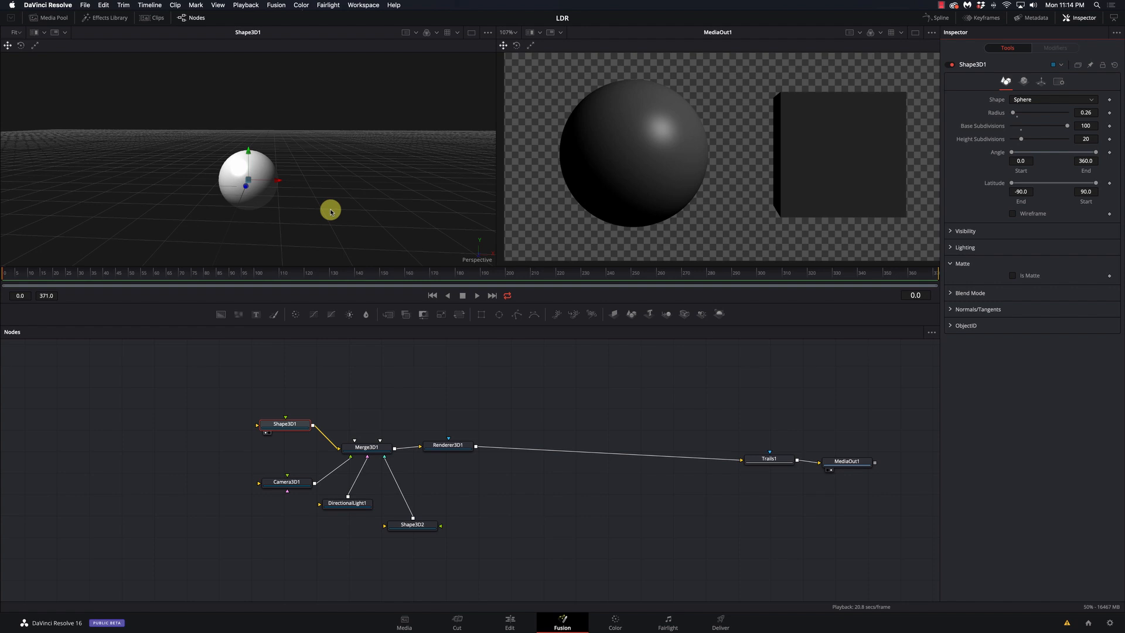
drag(286, 425, 299, 453)
click(434, 449)
drag(436, 449, 434, 450)
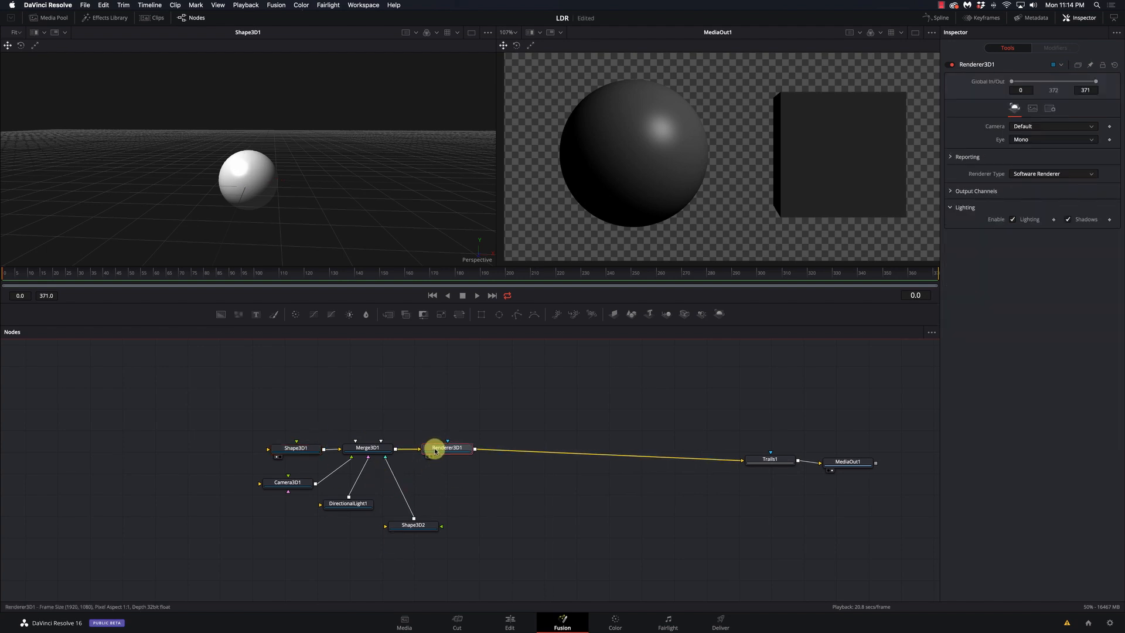
Delete the Trails1 node between Renderer3D1 and MediaOut1
click(771, 460)
key(Delete)
scroll(771, 459, left, 3)
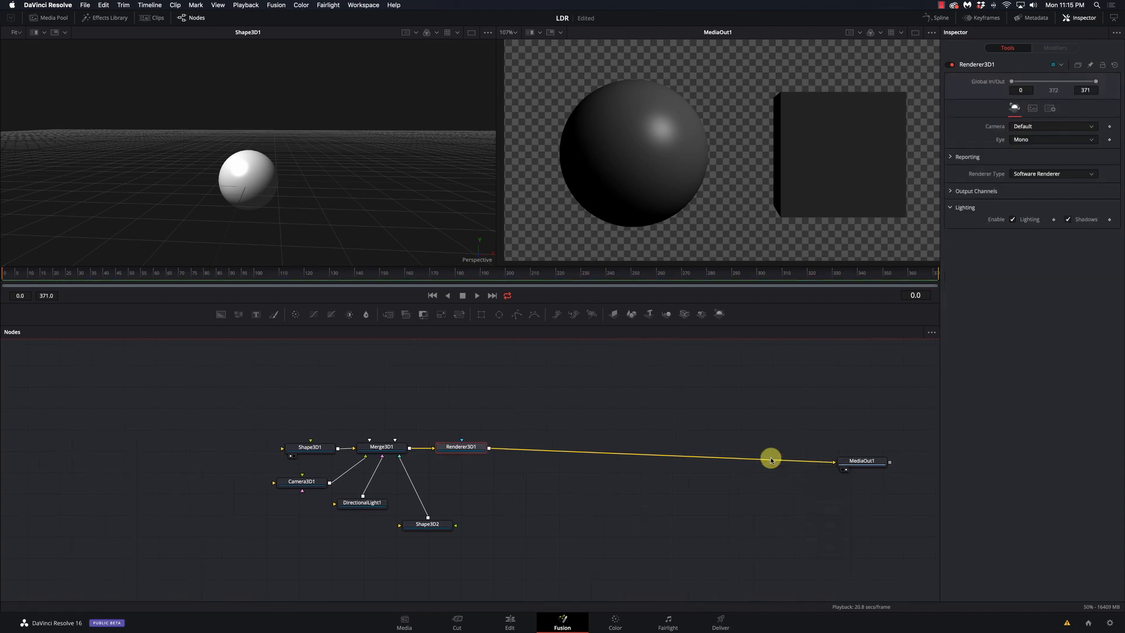
scroll(728, 456, right, 1)
scroll(720, 456, right, 4)
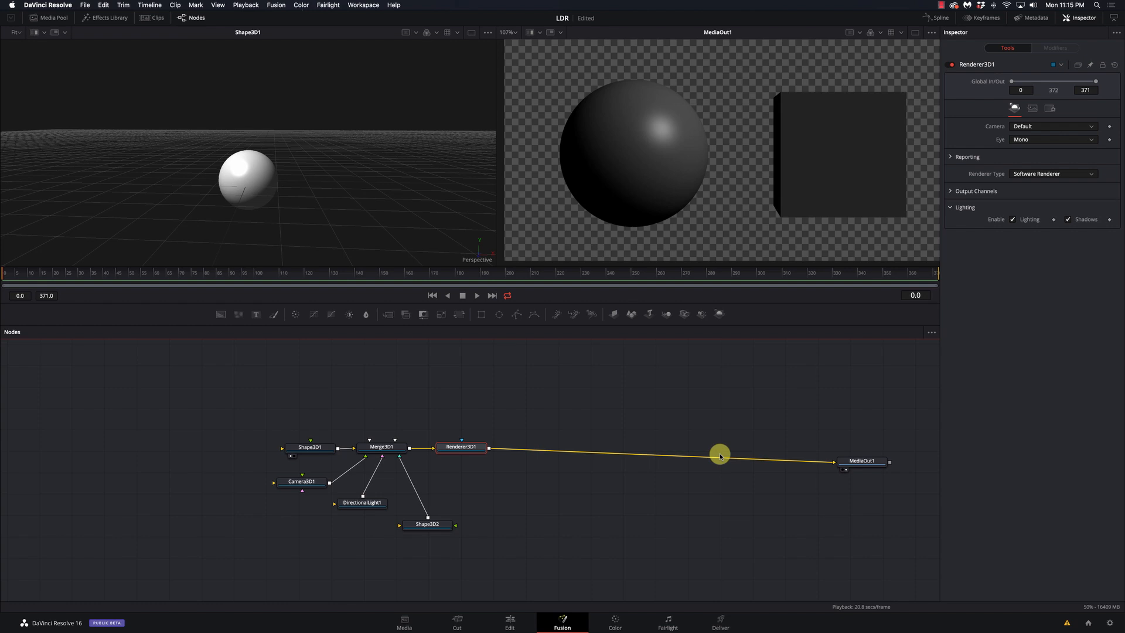
Deselect Renderer3D1 in the node graph and open the Effects Library
scroll(720, 456, left, 2)
scroll(372, 466, left, 1)
scroll(402, 467, up, 2)
scroll(424, 467, left, 3)
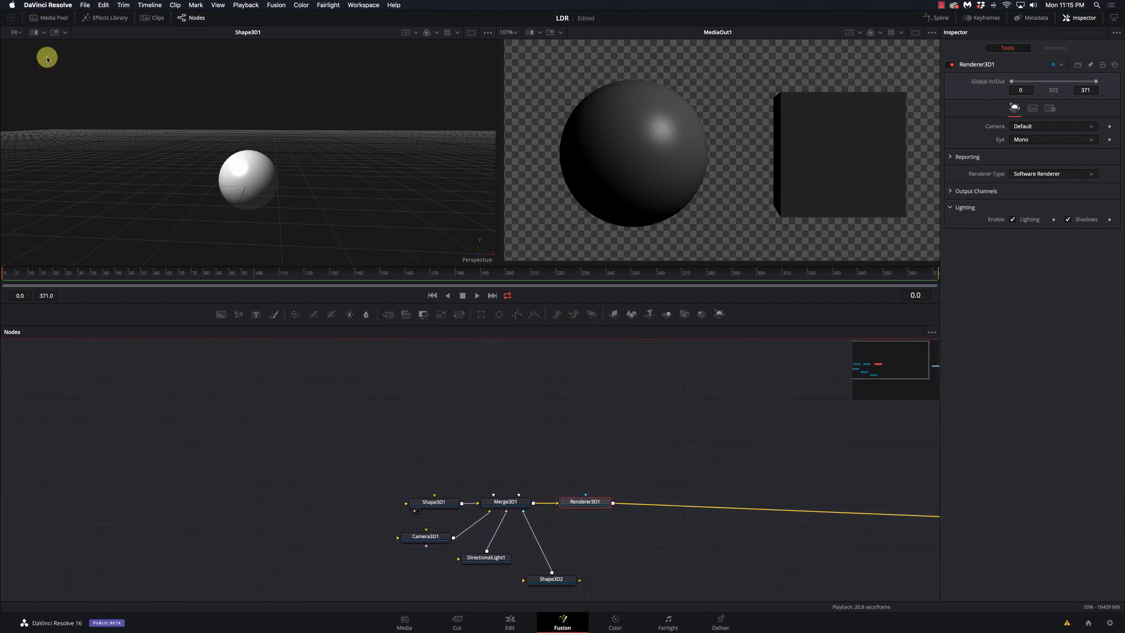
click(540, 415)
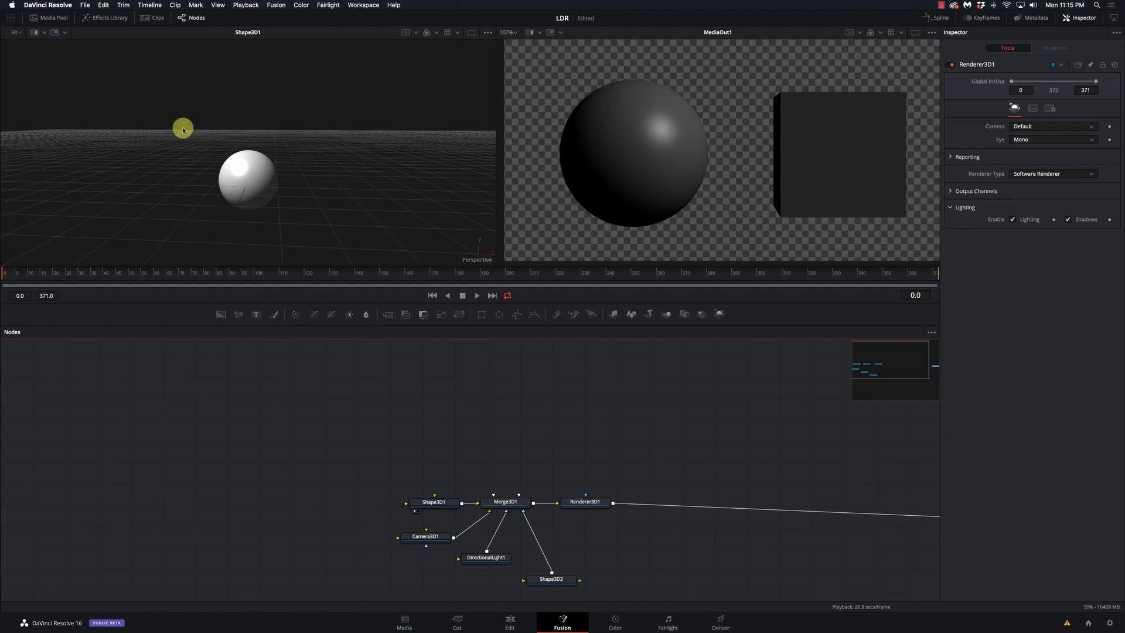
click(108, 22)
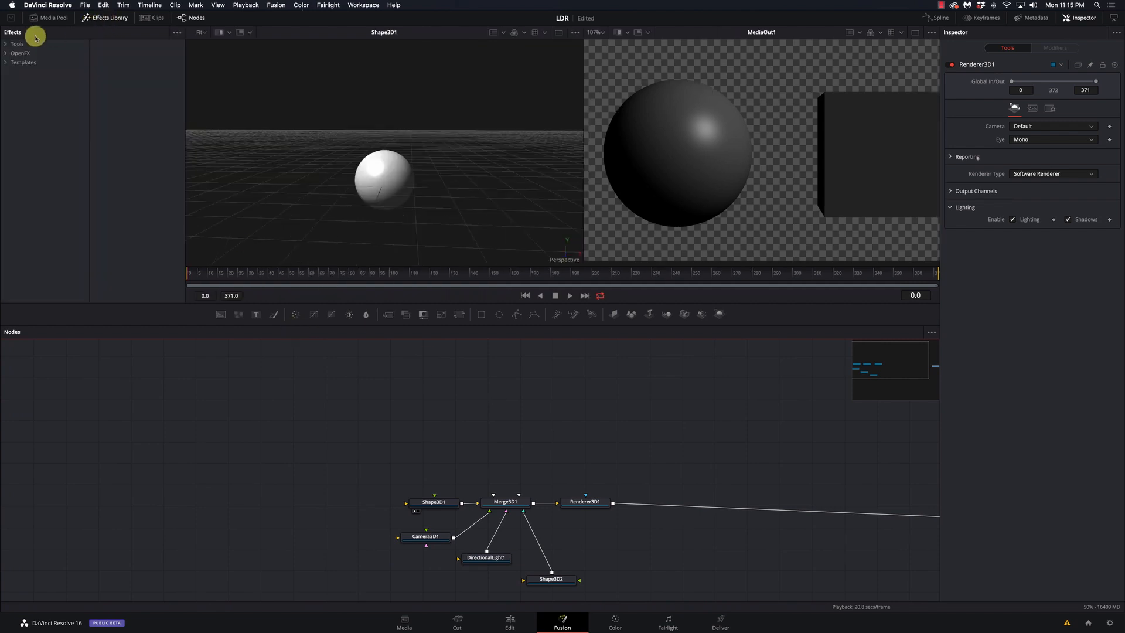
Search the tool selection dialog for "plan" and close it without adding a tool
right_click(261, 397)
click(221, 378)
key(shift+space)
text(plan)
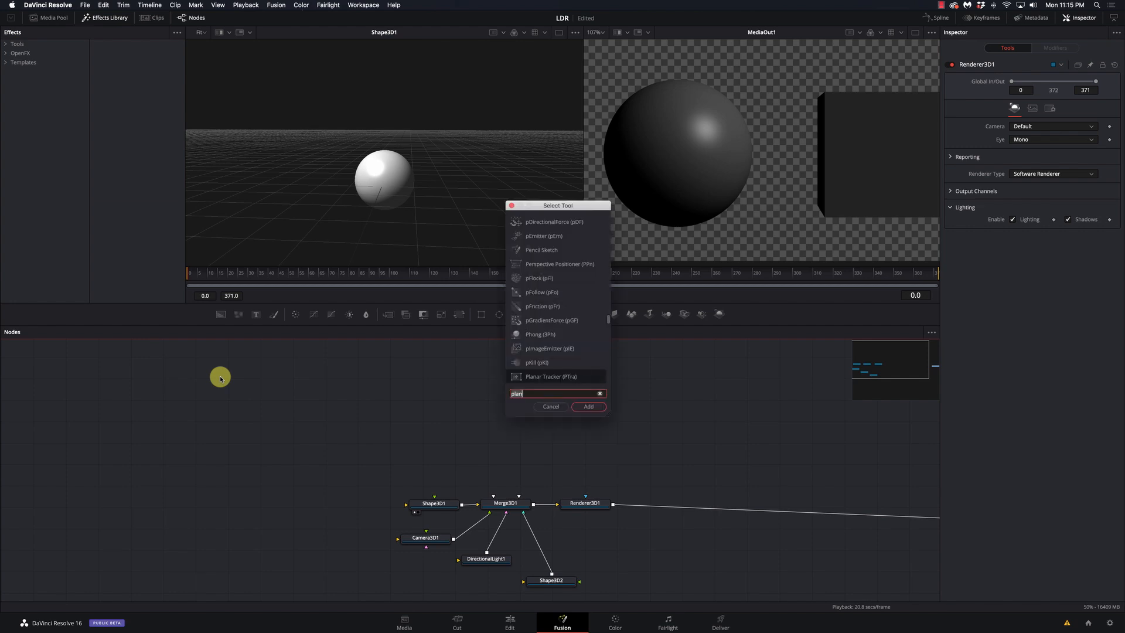
key(Escape)
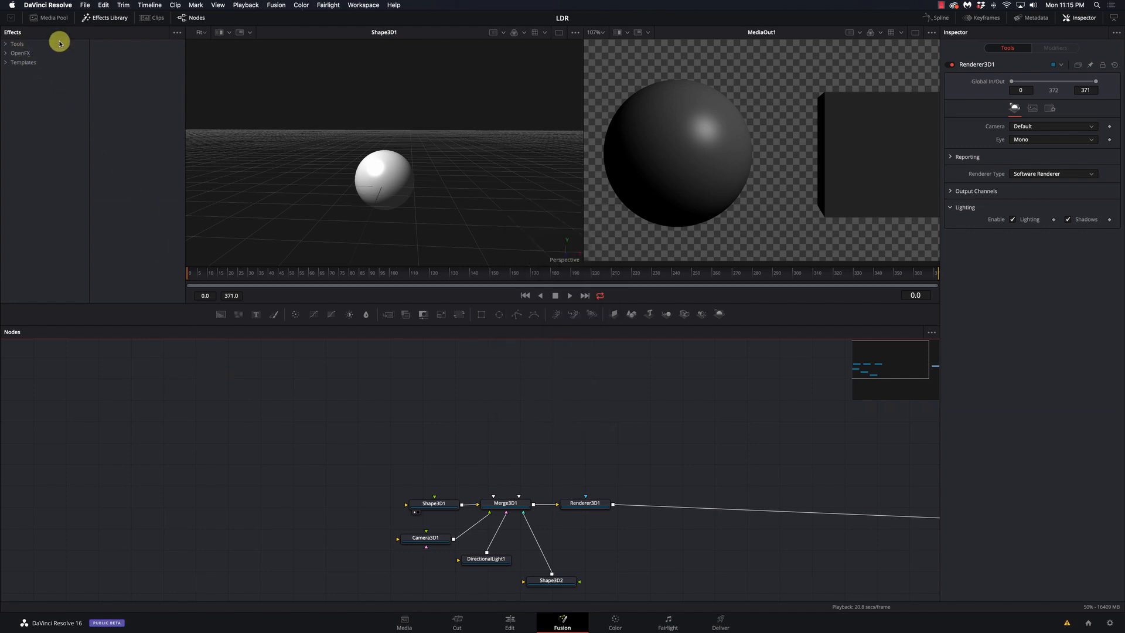
Browse the Particles tools, and add the Lava template from the Particles templates to the empty area above the existing nodes
click(4, 44)
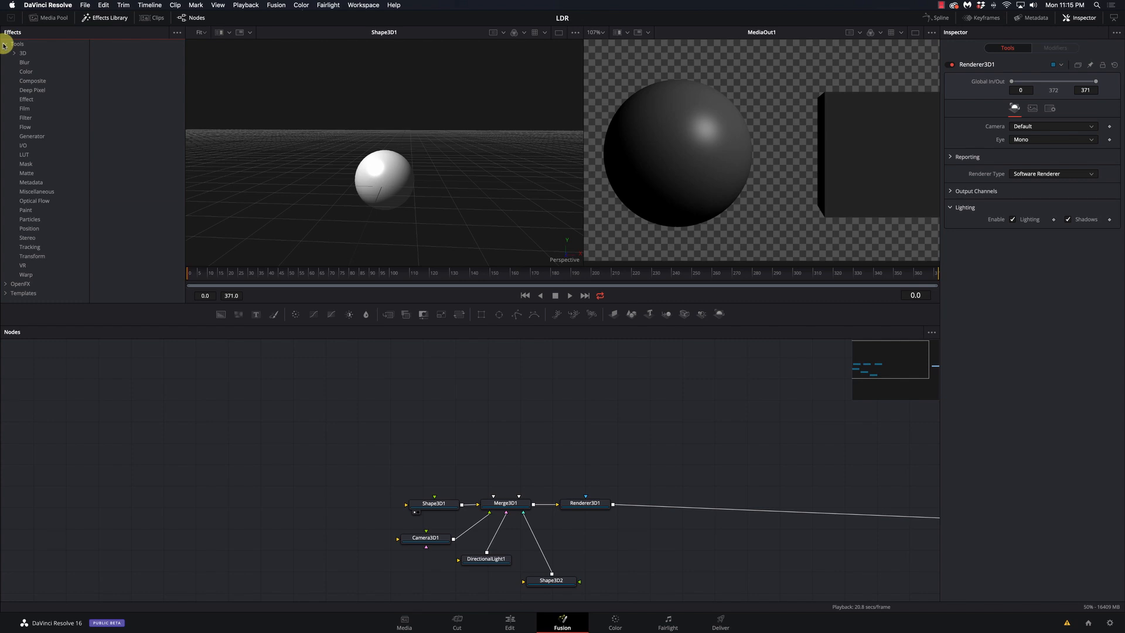
click(34, 221)
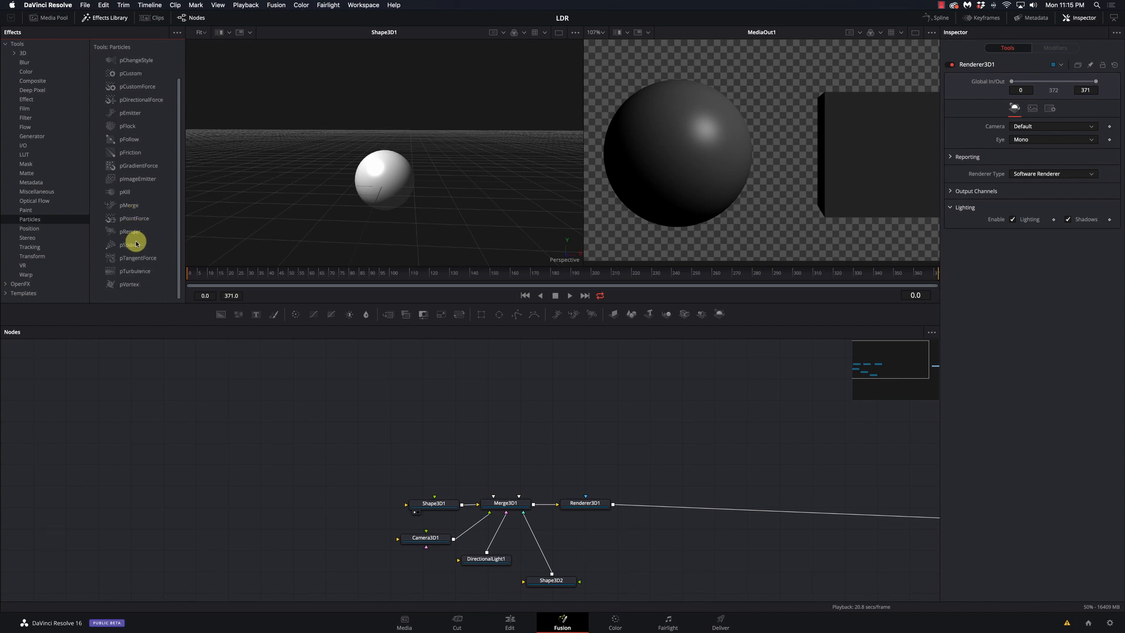
click(5, 46)
click(5, 62)
click(30, 127)
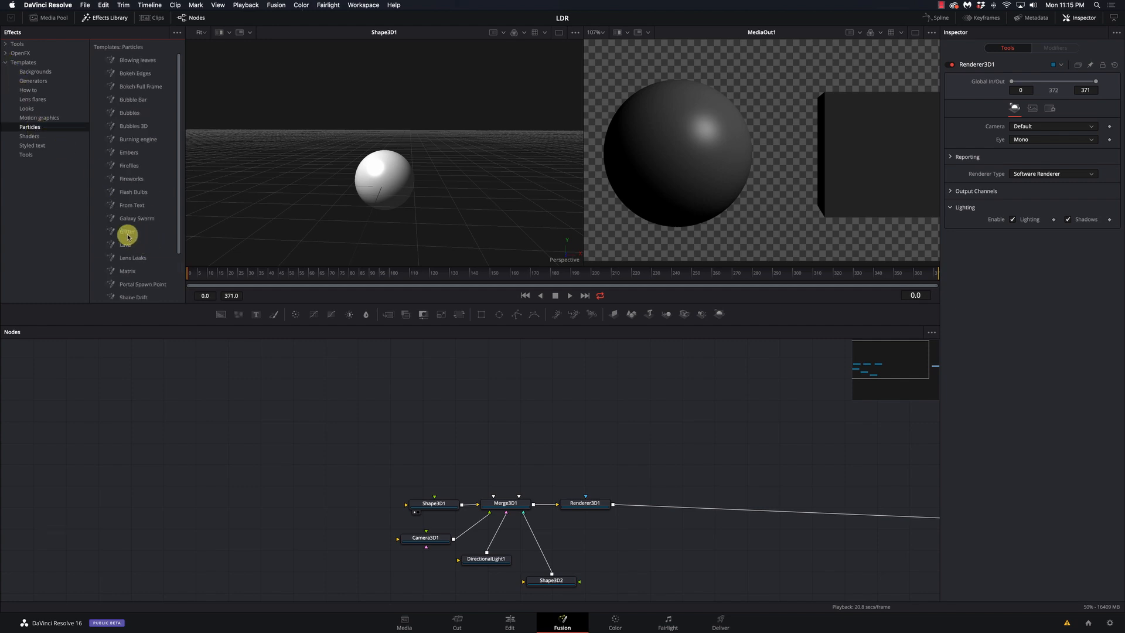
drag(118, 244, 314, 414)
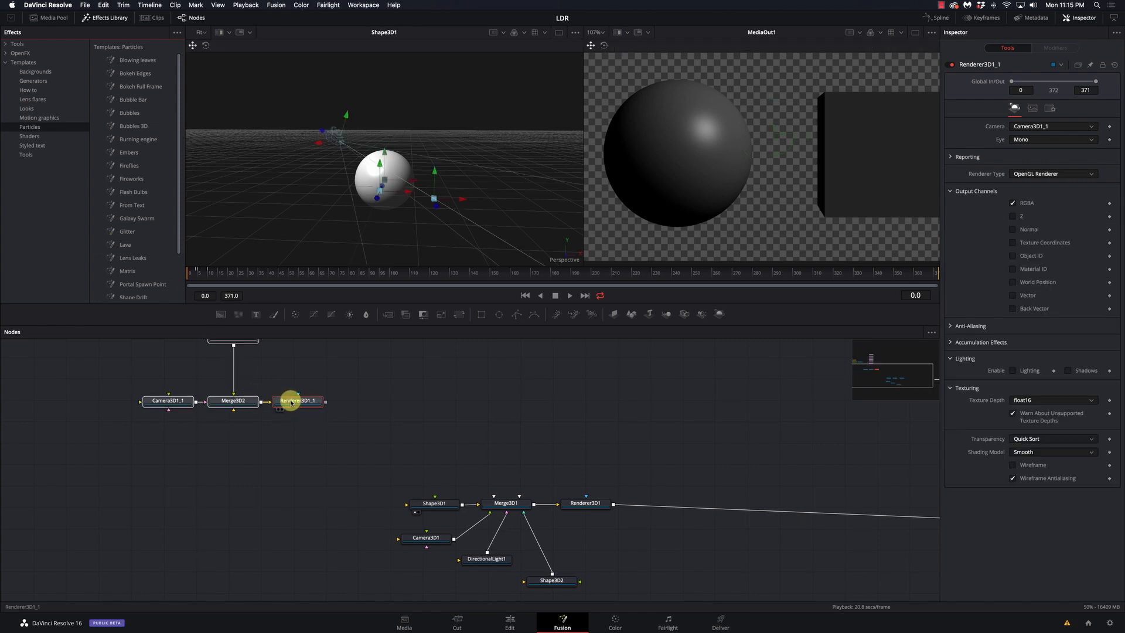
scroll(293, 413, up, 5)
scroll(295, 416, left, 3)
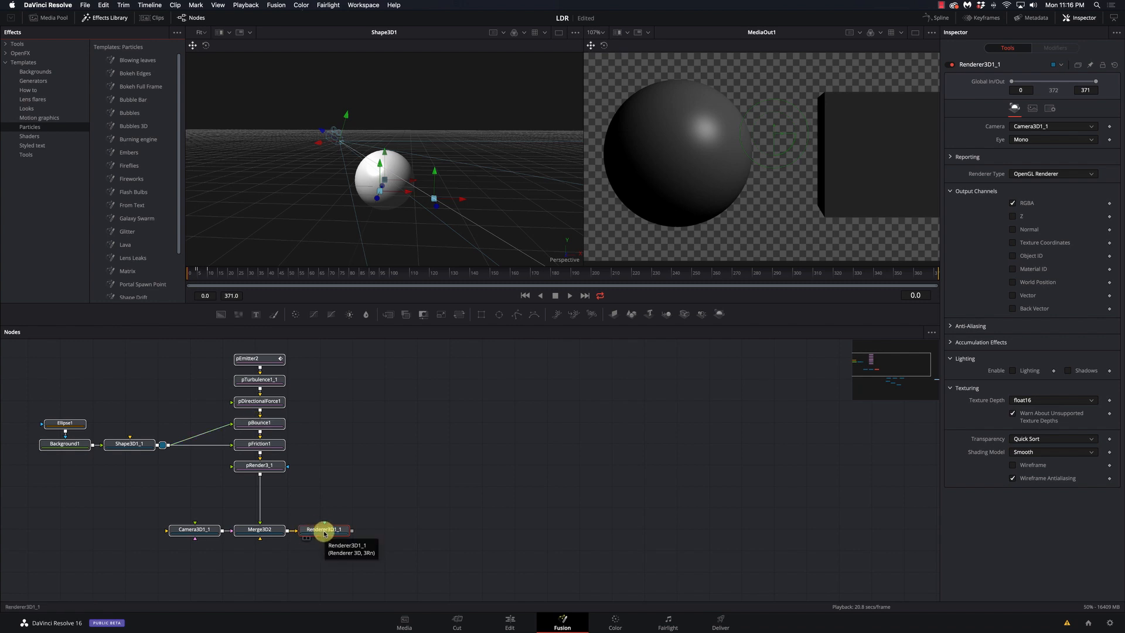
Preview the Lava template's Renderer3D1_1 output in the second viewer, and delete all of the template's nodes
key(ctrl+a)
key(2)
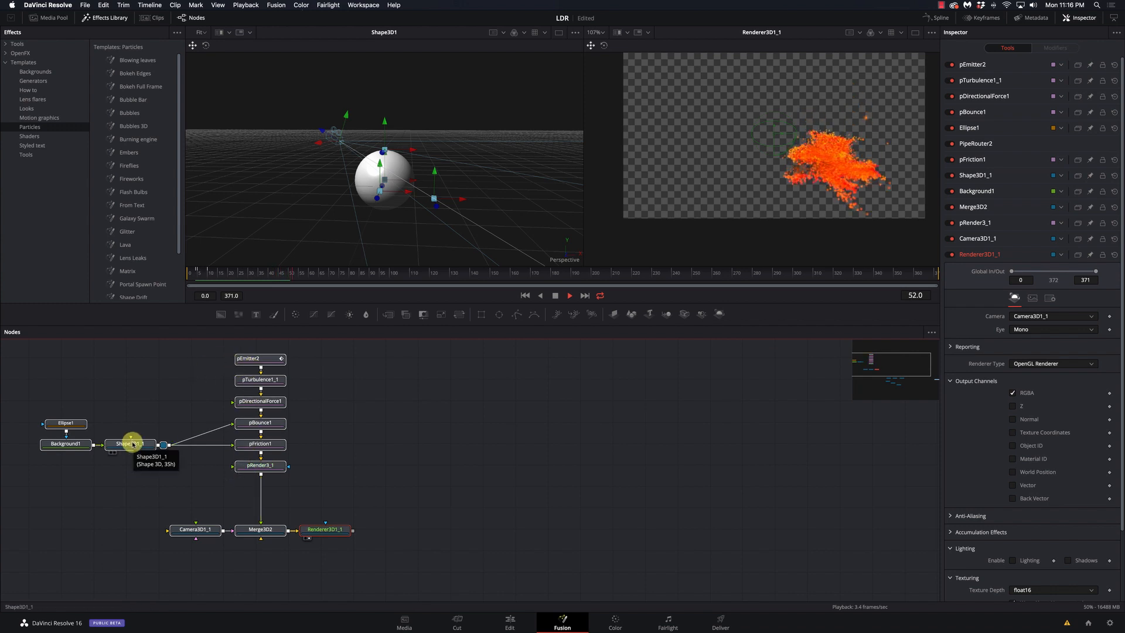
drag(149, 436, 151, 444)
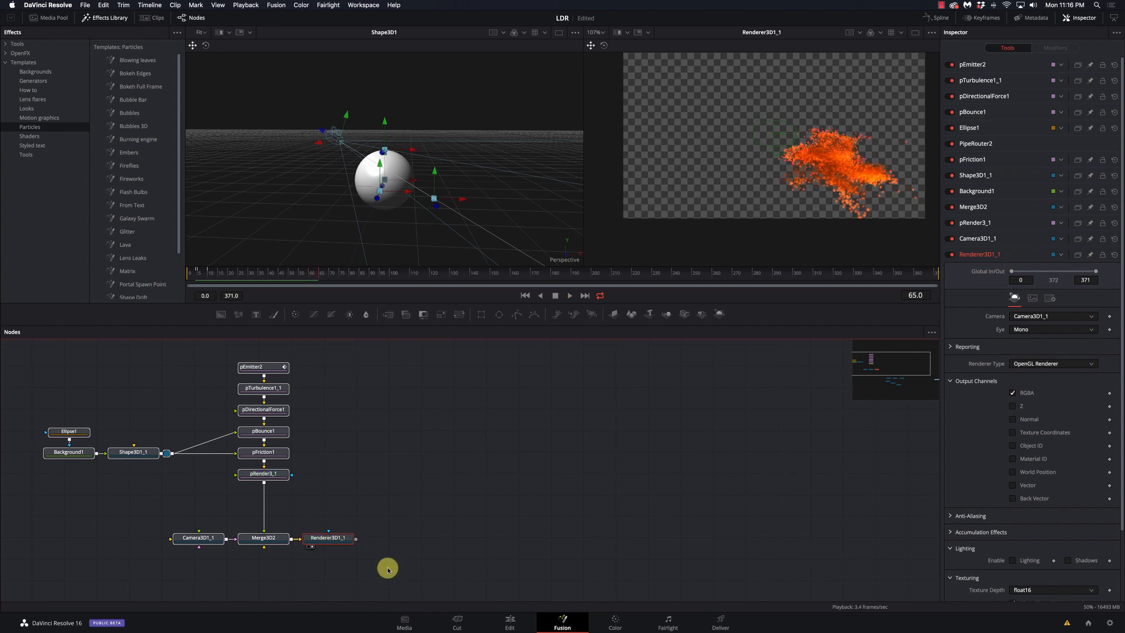
drag(389, 572, 45, 356)
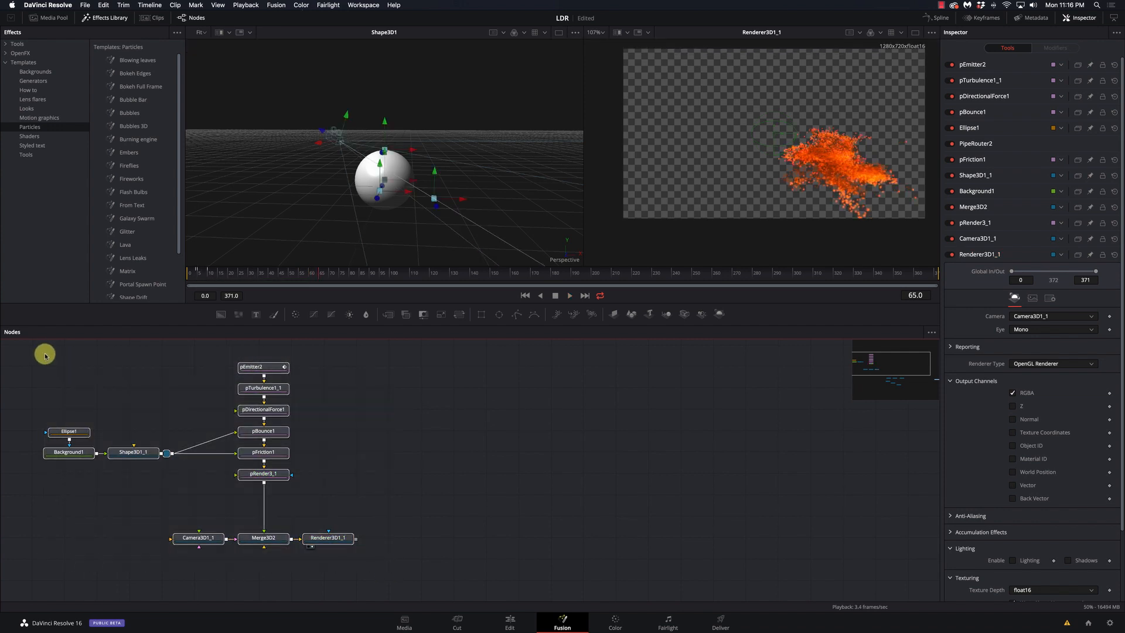
key(Delete)
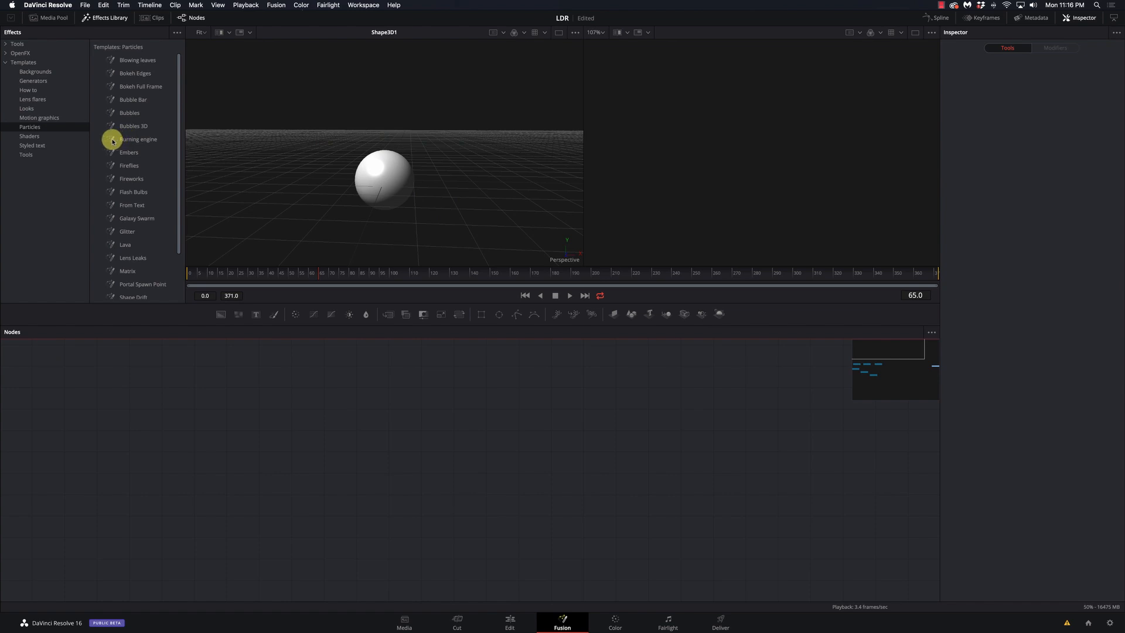
Add the Glitter particle template and place its ParticlesGlitter group clear above the existing node chain
scroll(121, 159, down, 3)
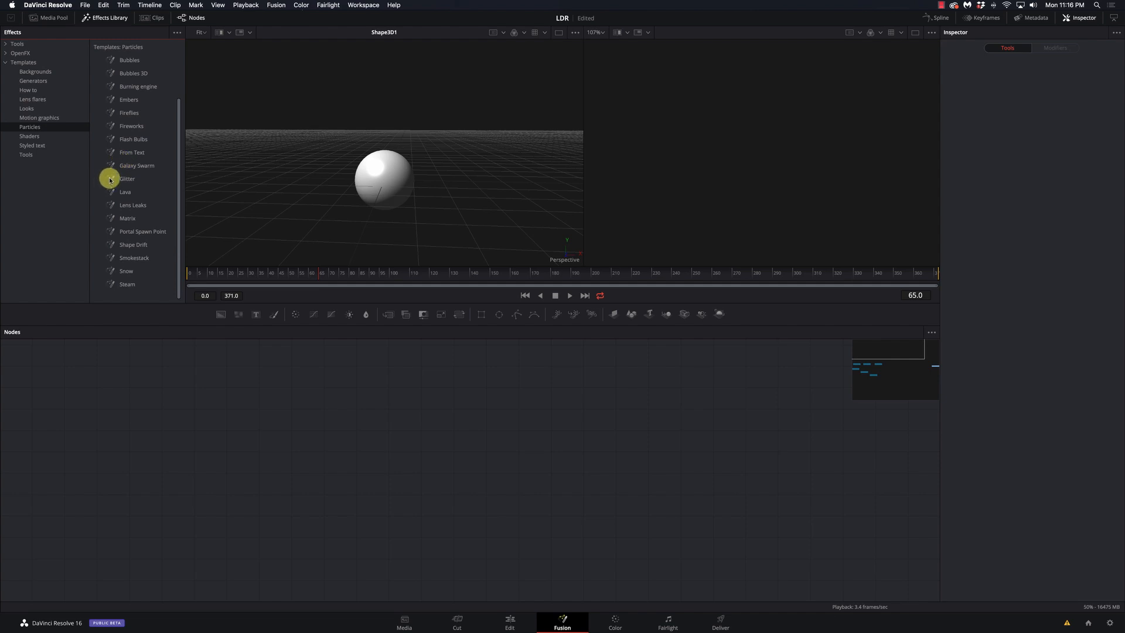
click(110, 180)
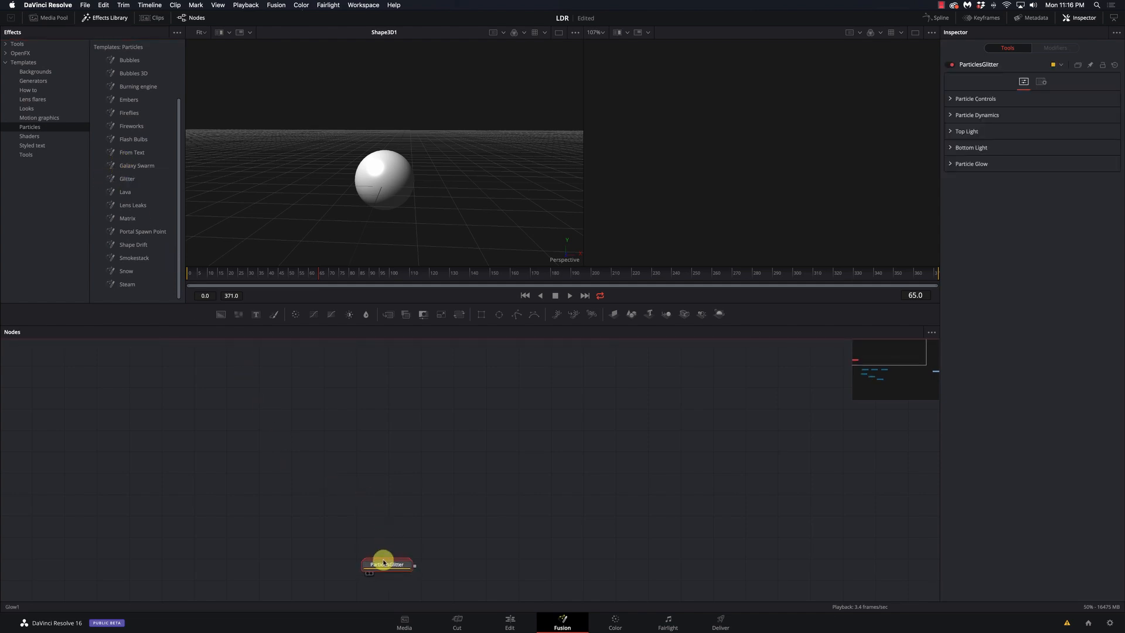
mouse_move(384, 563)
mouse_down()
mouse_move(278, 438)
mouse_move(373, 456)
mouse_move(366, 518)
mouse_move(385, 551)
mouse_up()
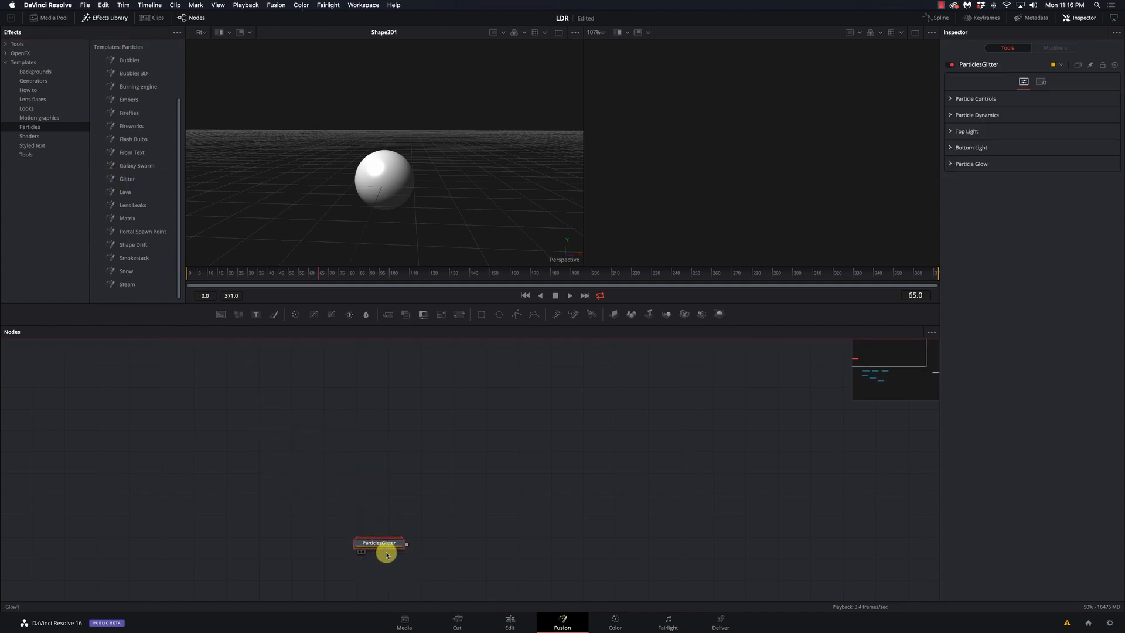
scroll(412, 537, down, 3)
drag(378, 471, 344, 504)
scroll(369, 514, down, 5)
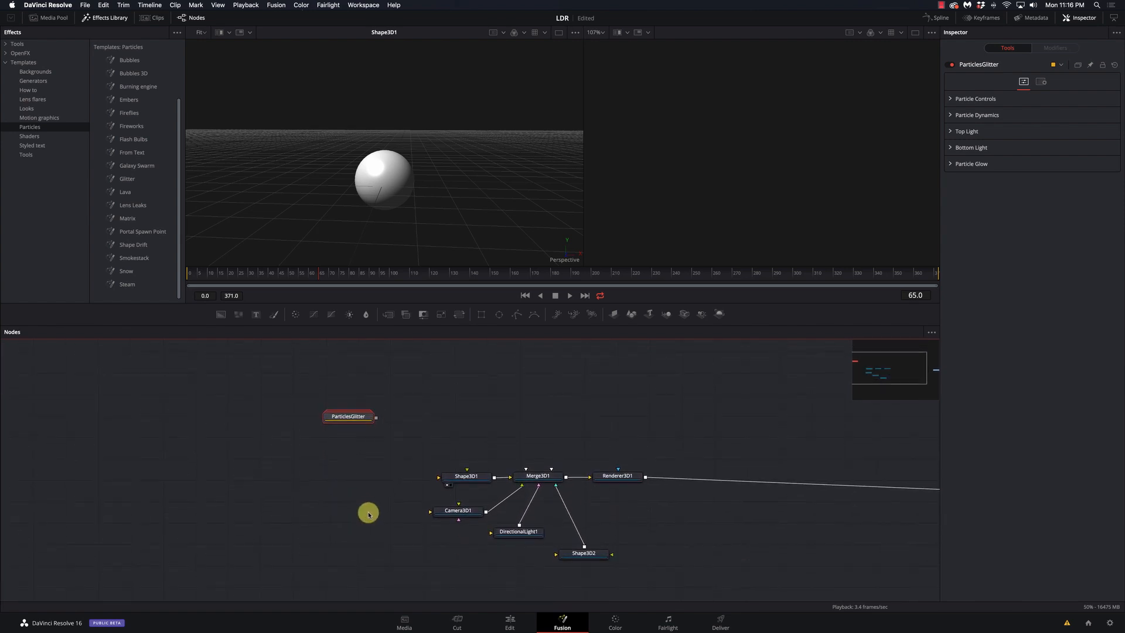
drag(351, 414, 272, 362)
Expand the ParticlesGlitter group away from the other nodes and play its Glow1 node in the second viewer
double_click(333, 429)
scroll(457, 414, left, 3)
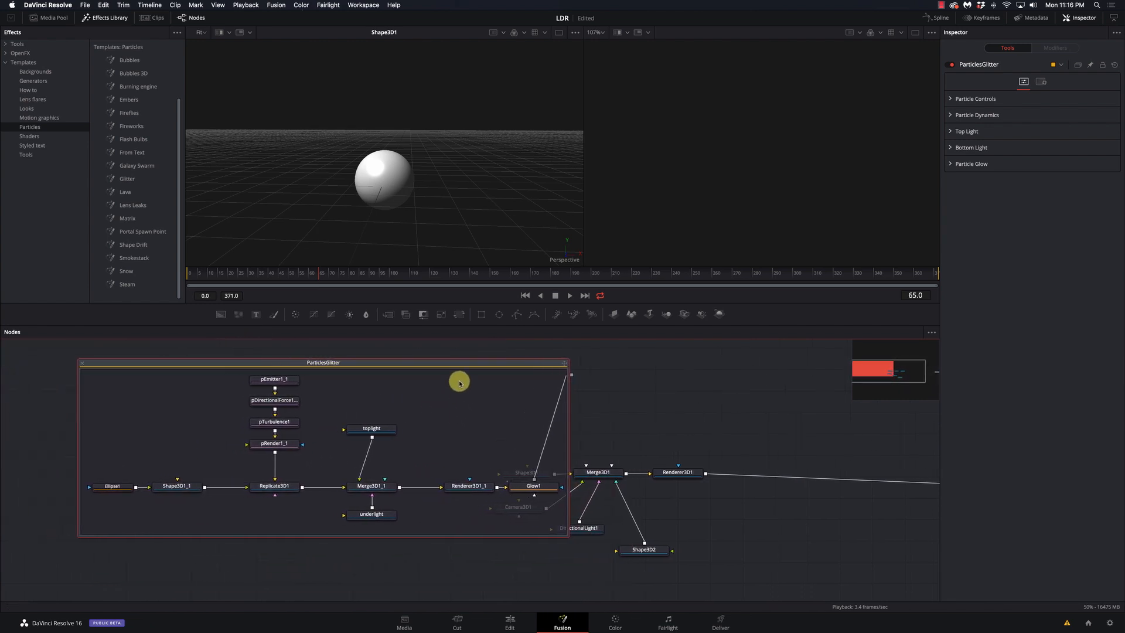
drag(462, 367, 368, 373)
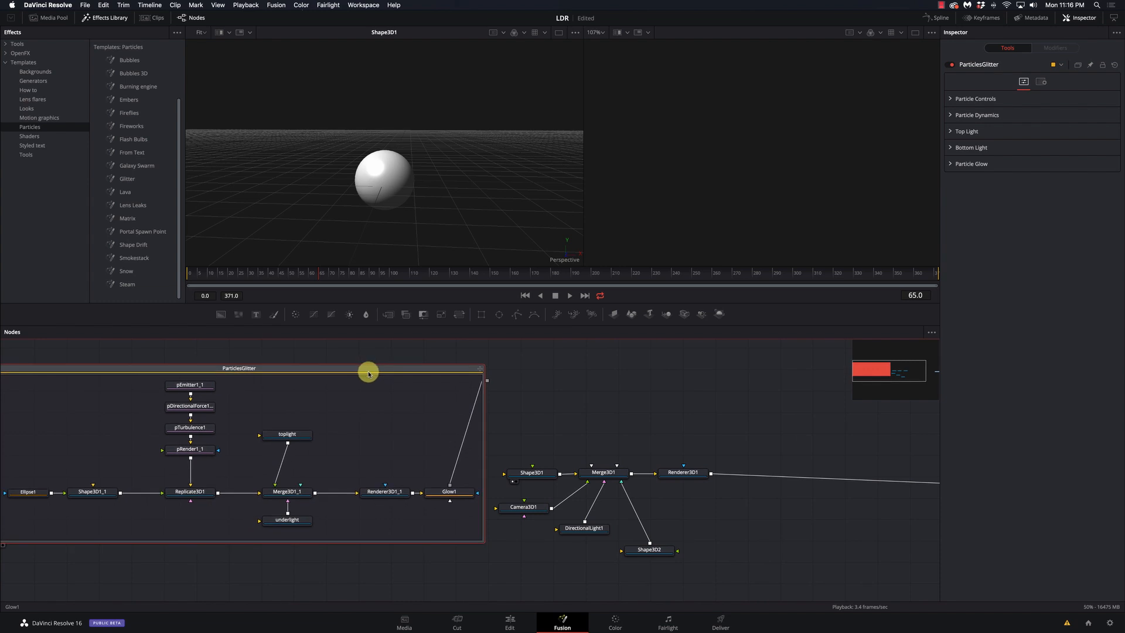
click(446, 492)
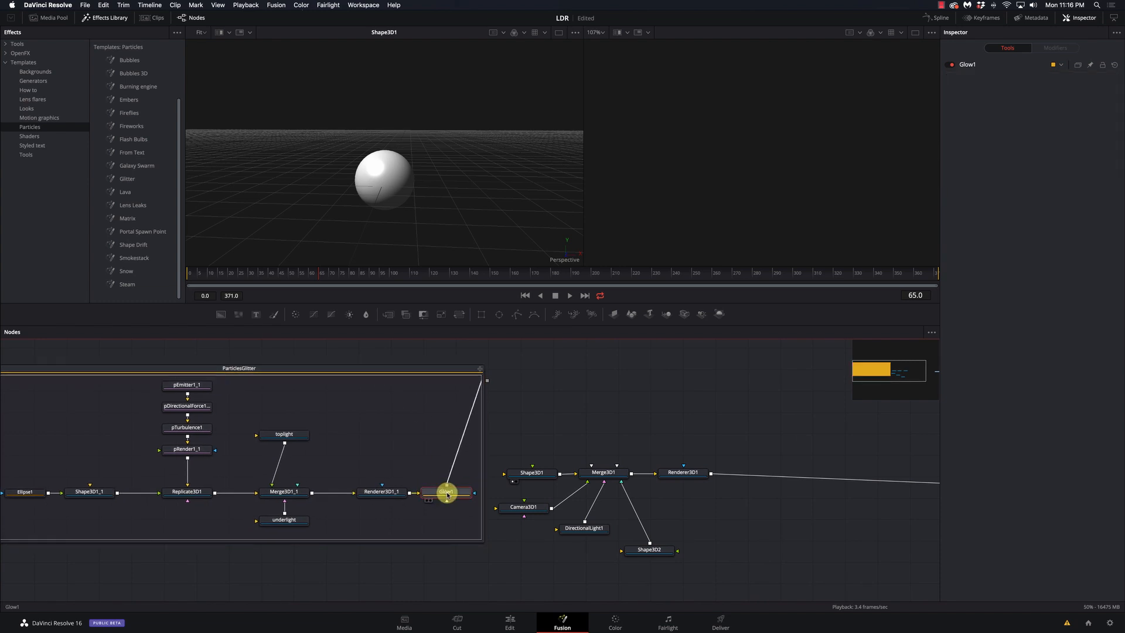
key(2)
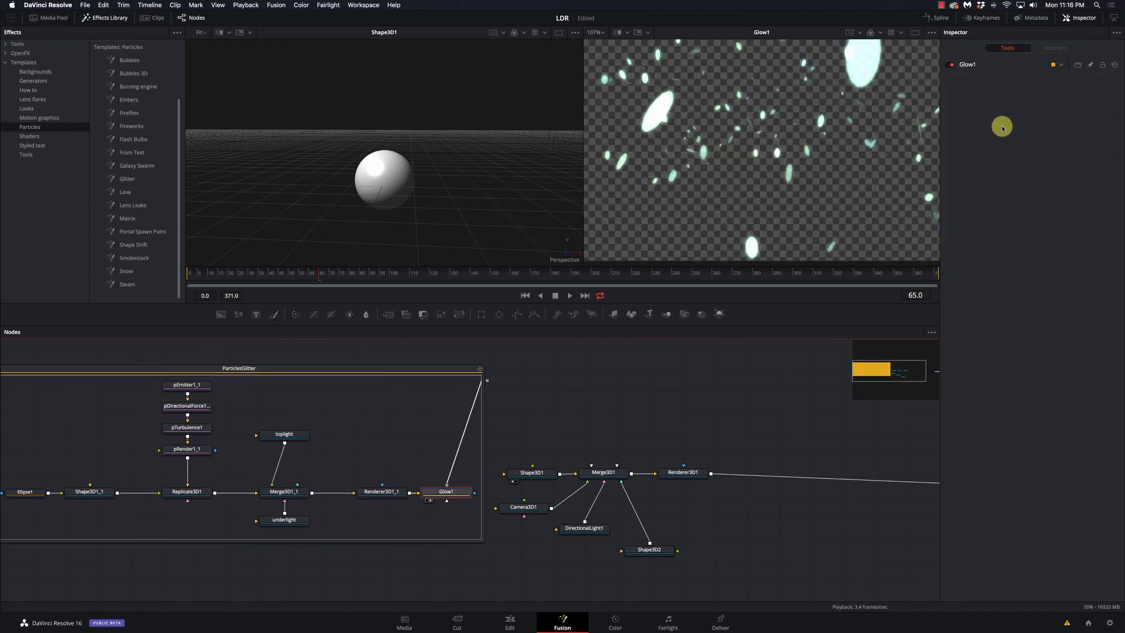
key(space)
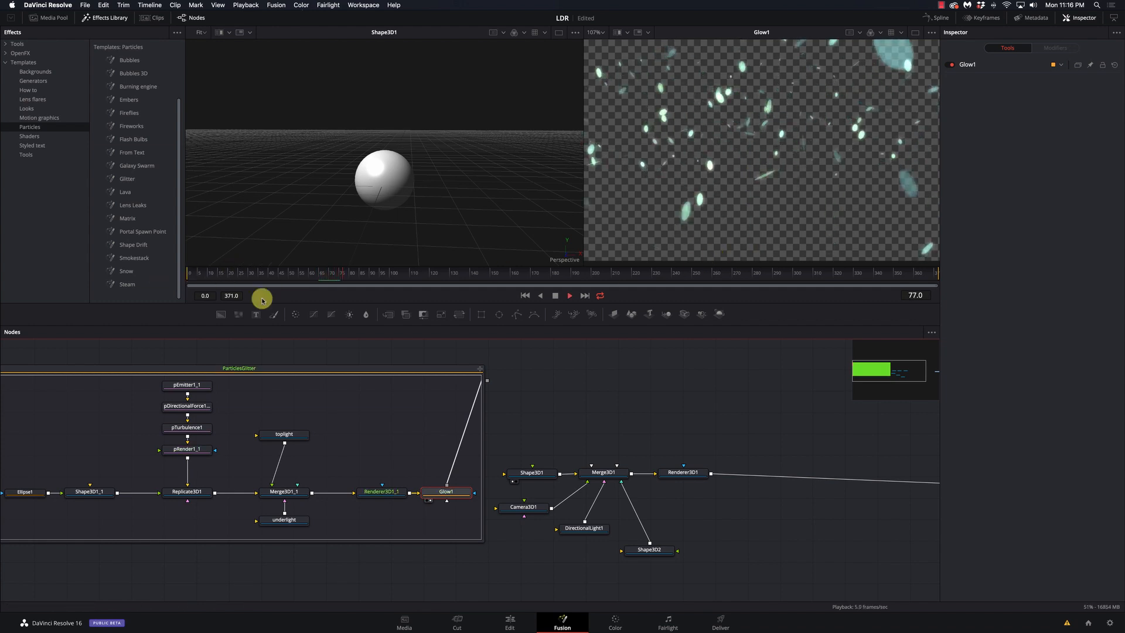
Reposition the ParticlesGlitter group, try collapsing and re-expanding it, and delete it in collapsed form
mouse_move(309, 371)
mouse_down()
mouse_move(364, 367)
mouse_move(299, 389)
mouse_up()
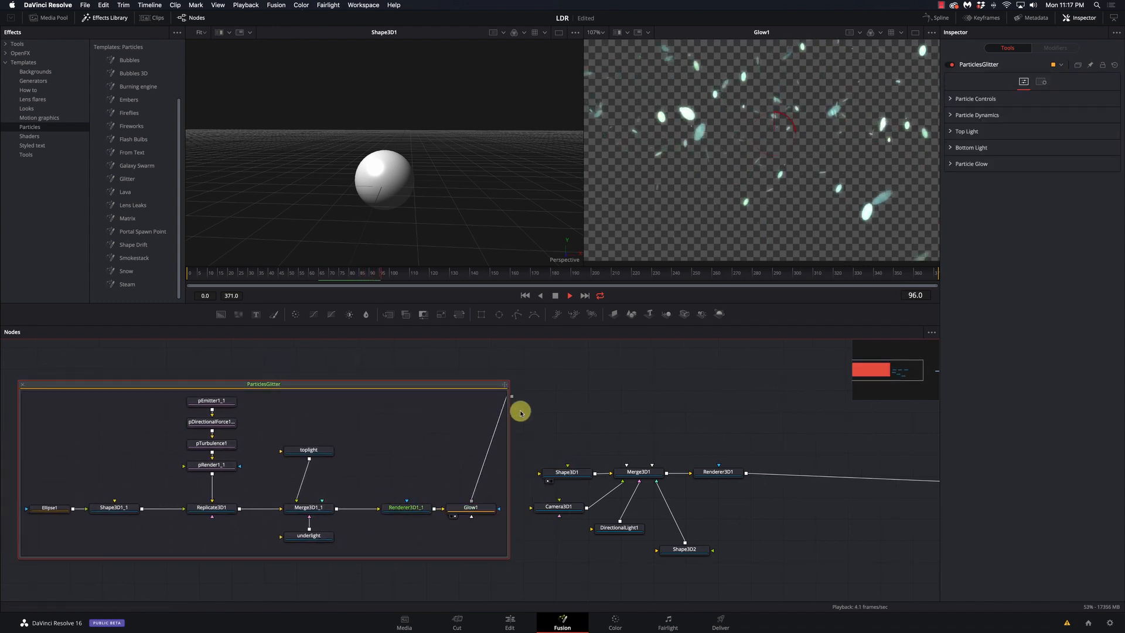
click(22, 384)
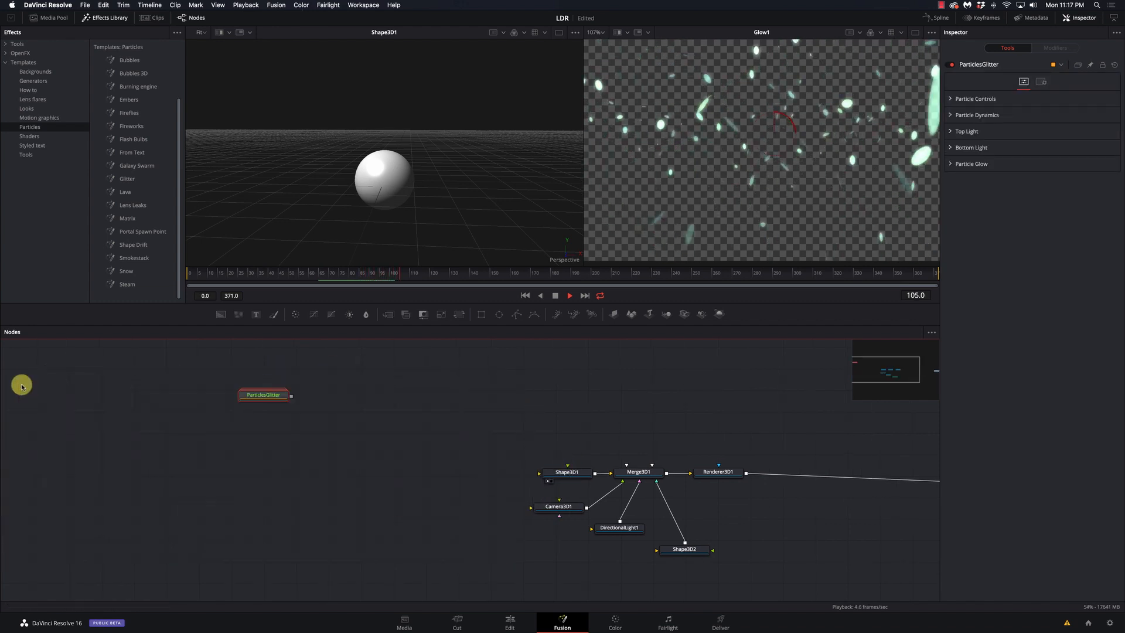
double_click(256, 402)
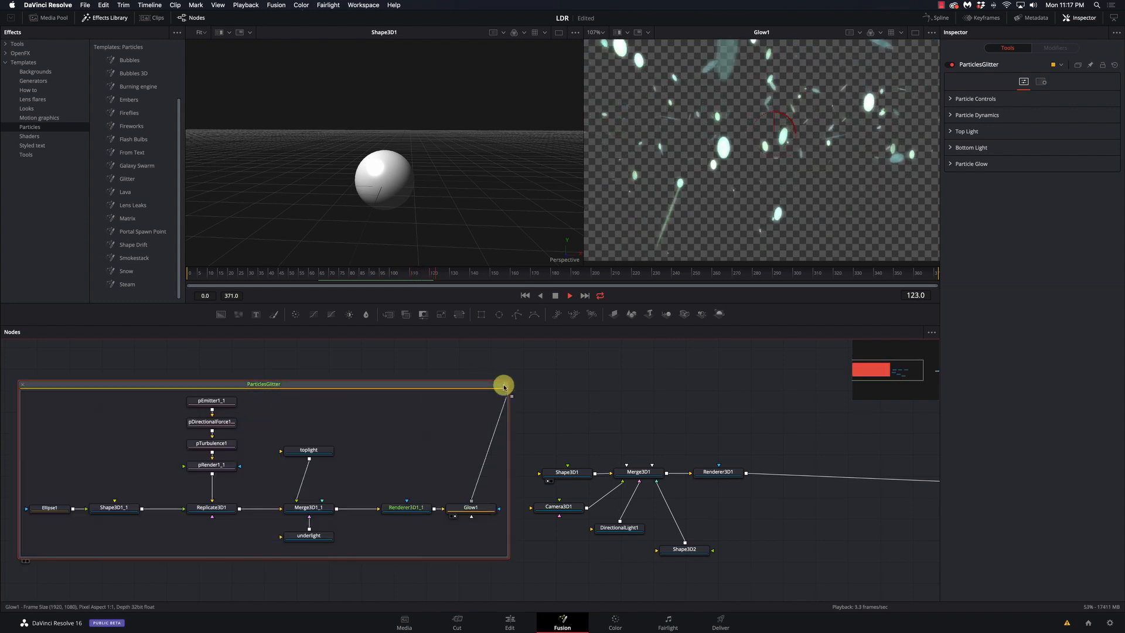
drag(469, 385, 541, 382)
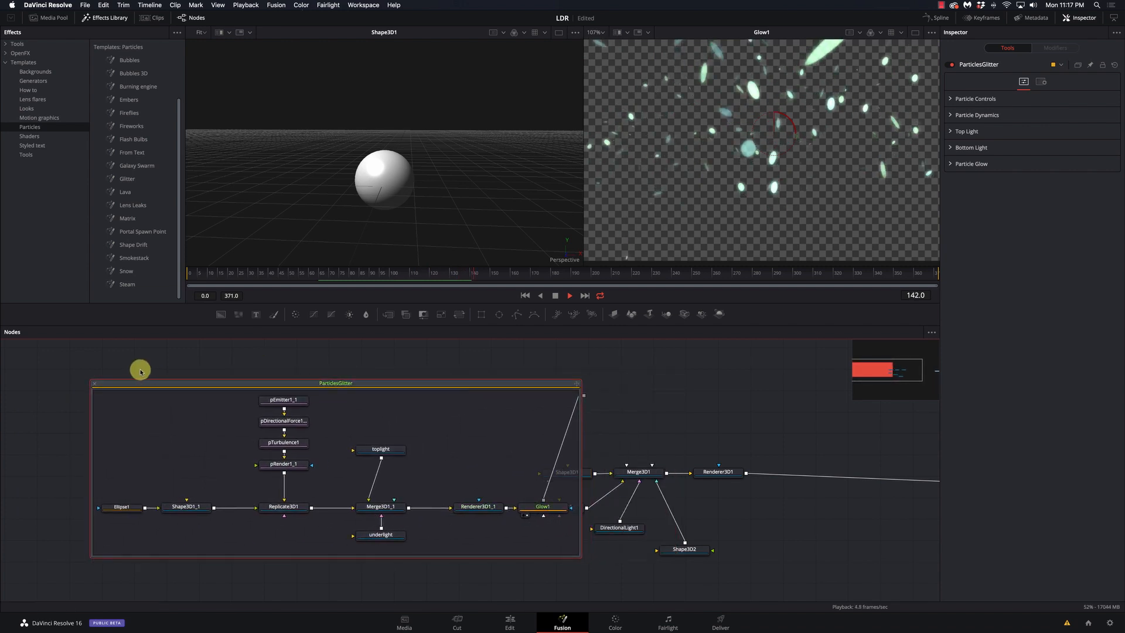
click(94, 385)
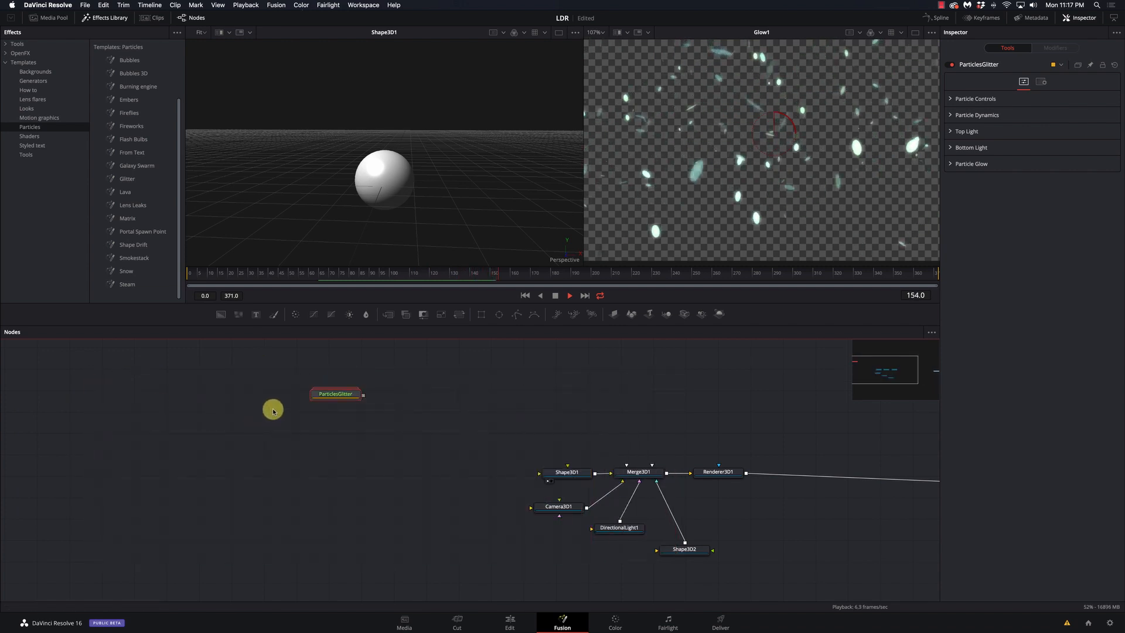
key(Delete)
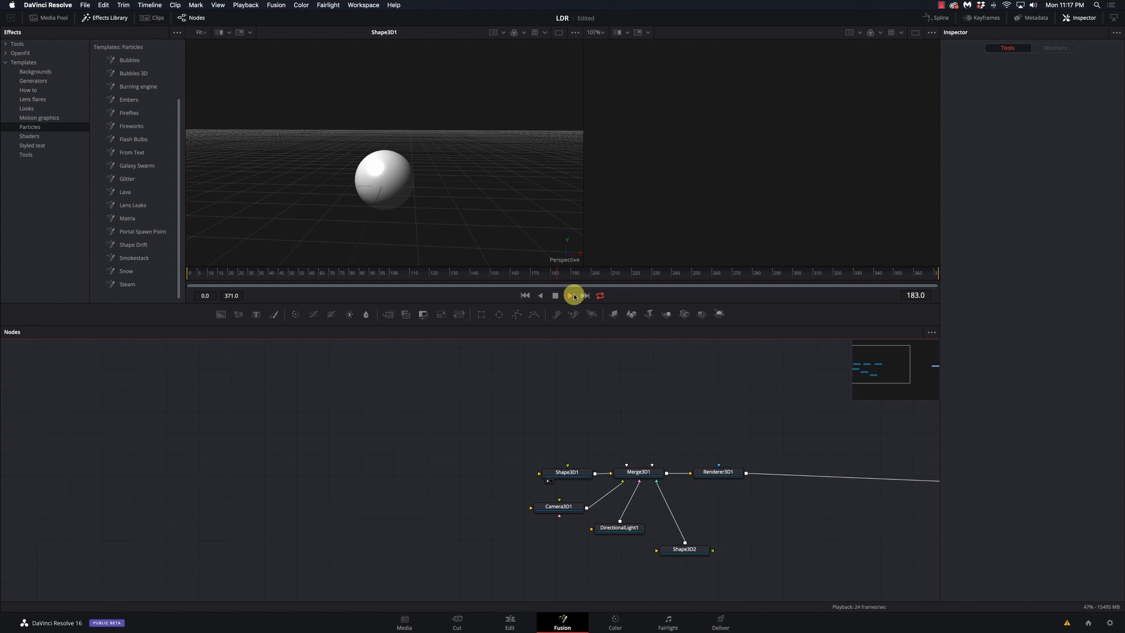
Add the Steam particle template and play its Renderer3D1_3 output enlarged in the second viewer
double_click(120, 286)
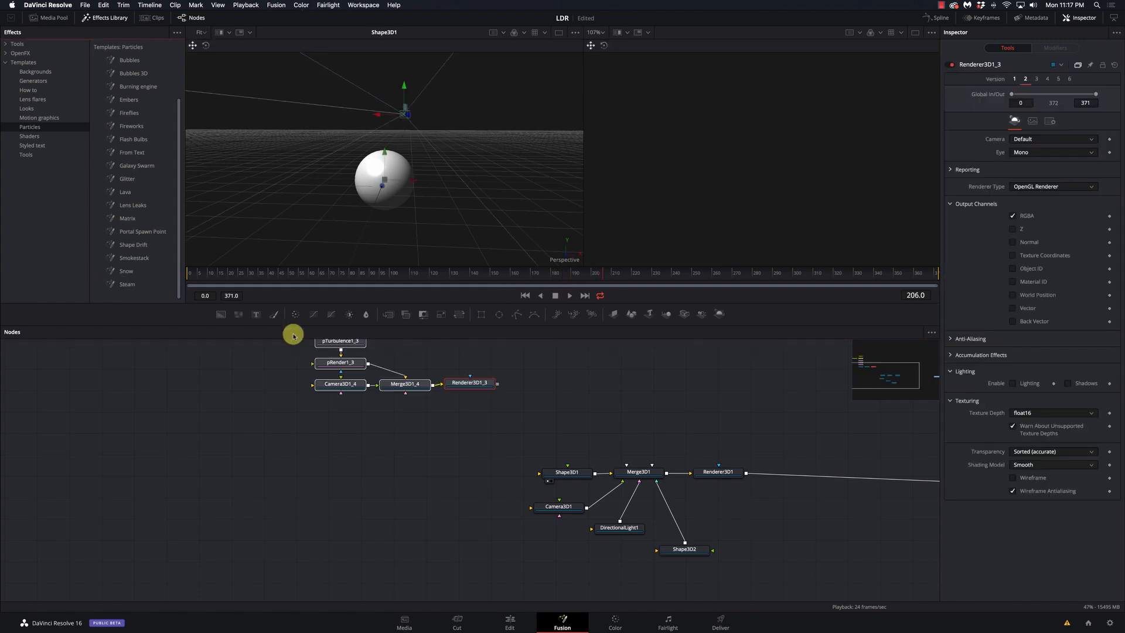
scroll(341, 452, up, 3)
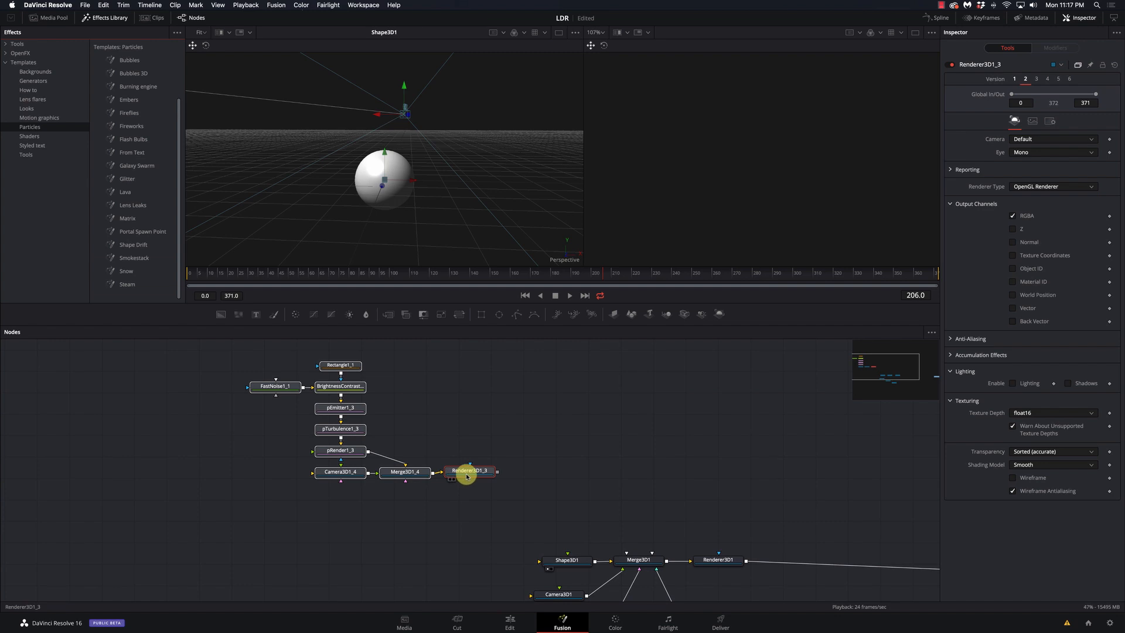
key(2)
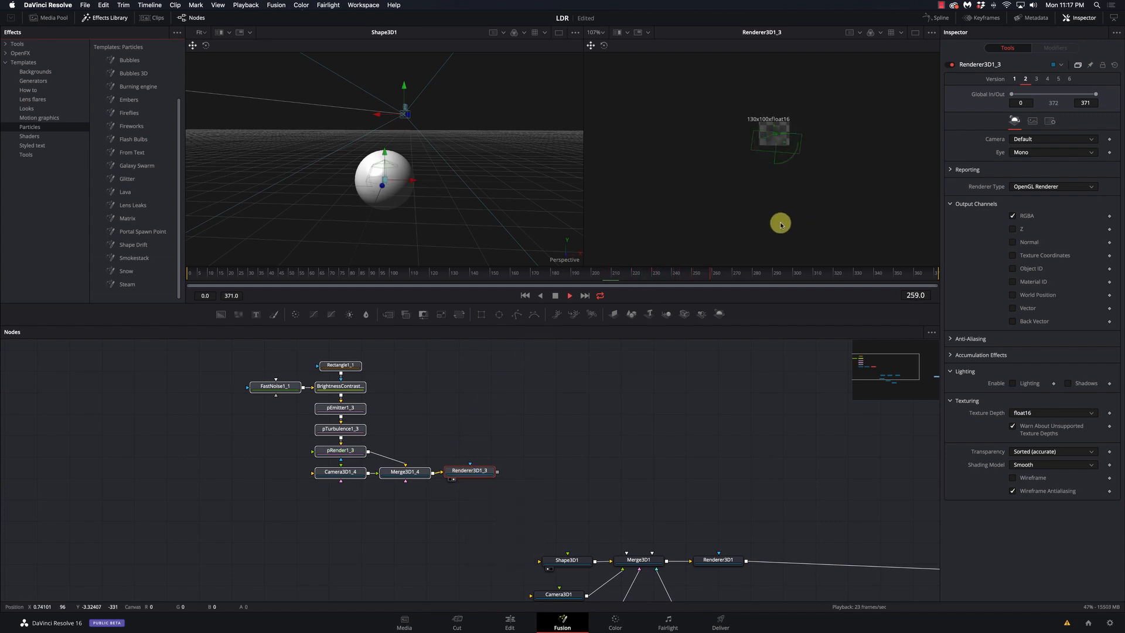
scroll(784, 150, up, 10)
scroll(784, 150, up, 2)
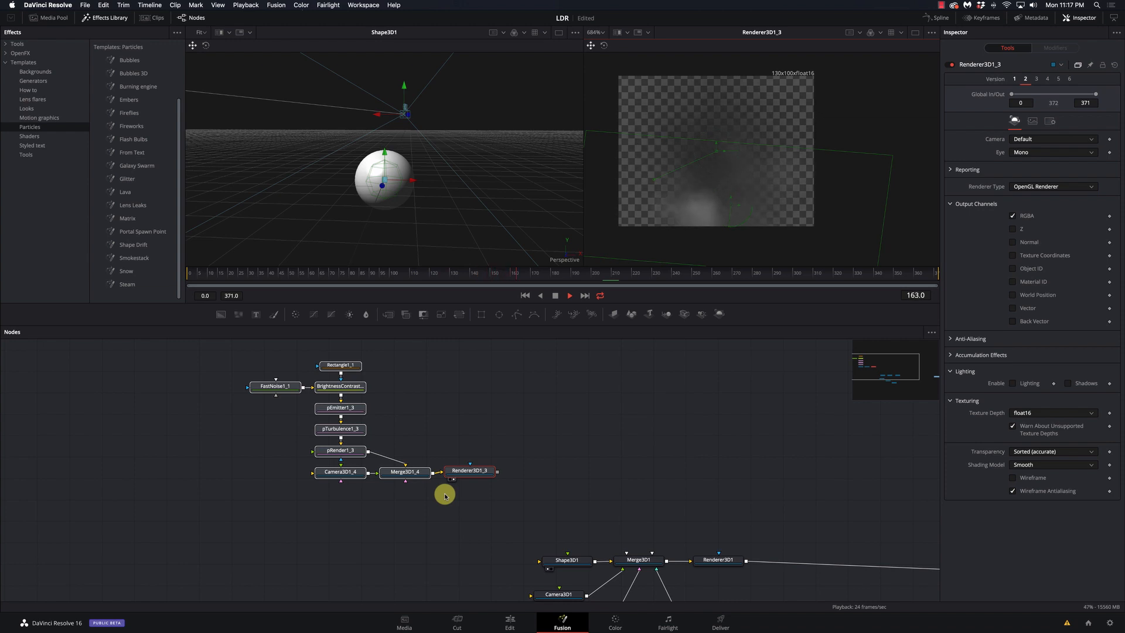
key(space)
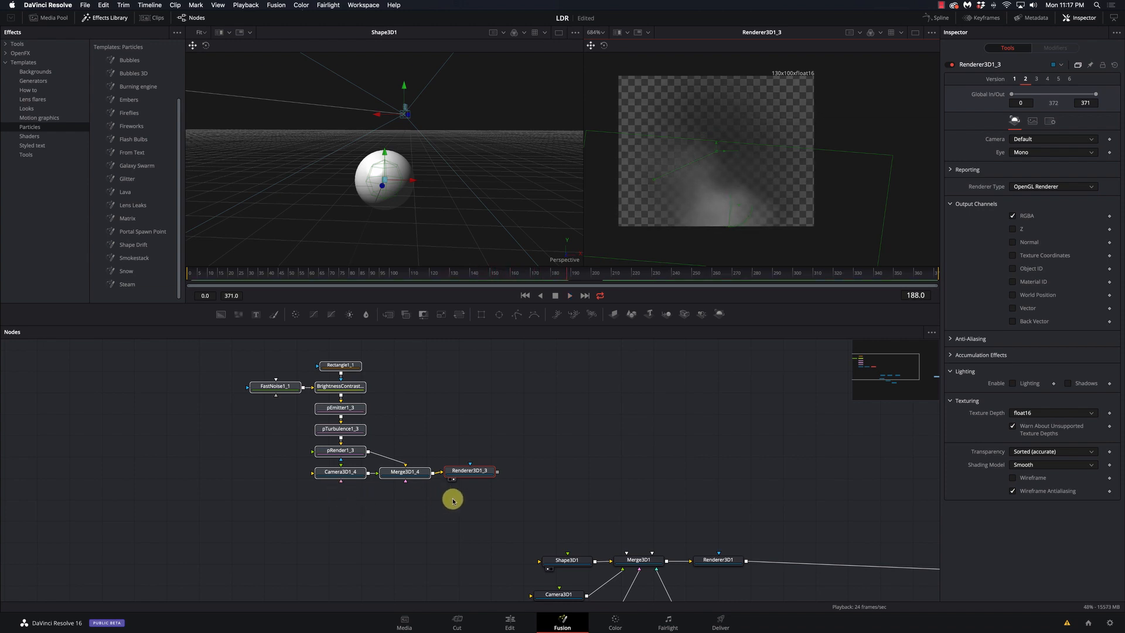
Replace the Steam nodes with the Smokestack template and fit its Renderer3D1_1 output to the second viewer
drag(506, 504, 235, 347)
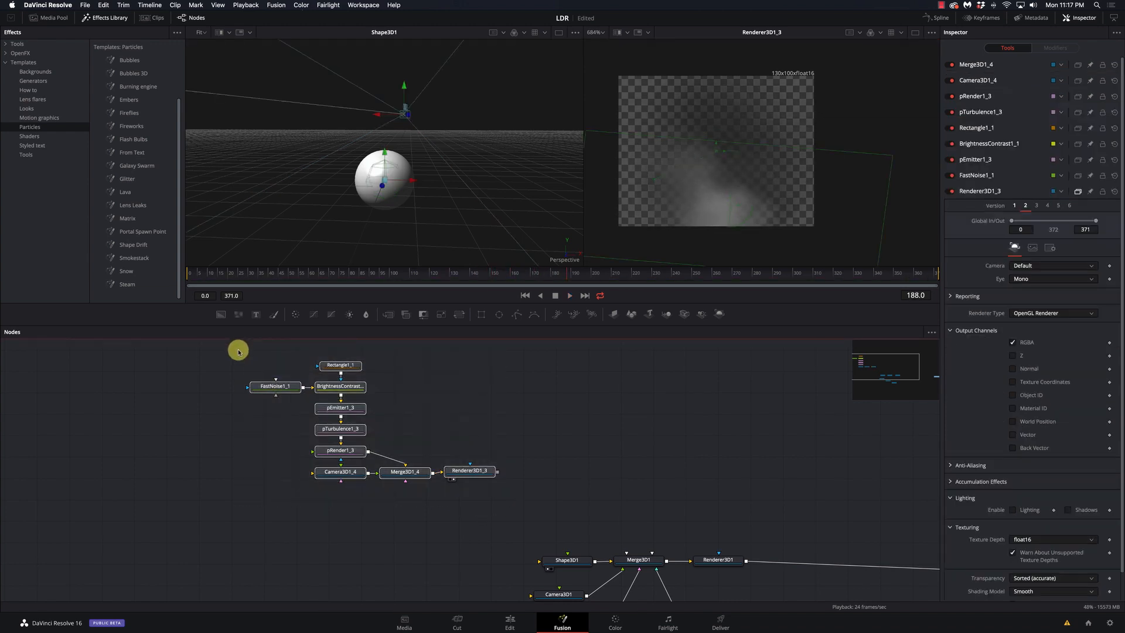
key(Delete)
double_click(146, 263)
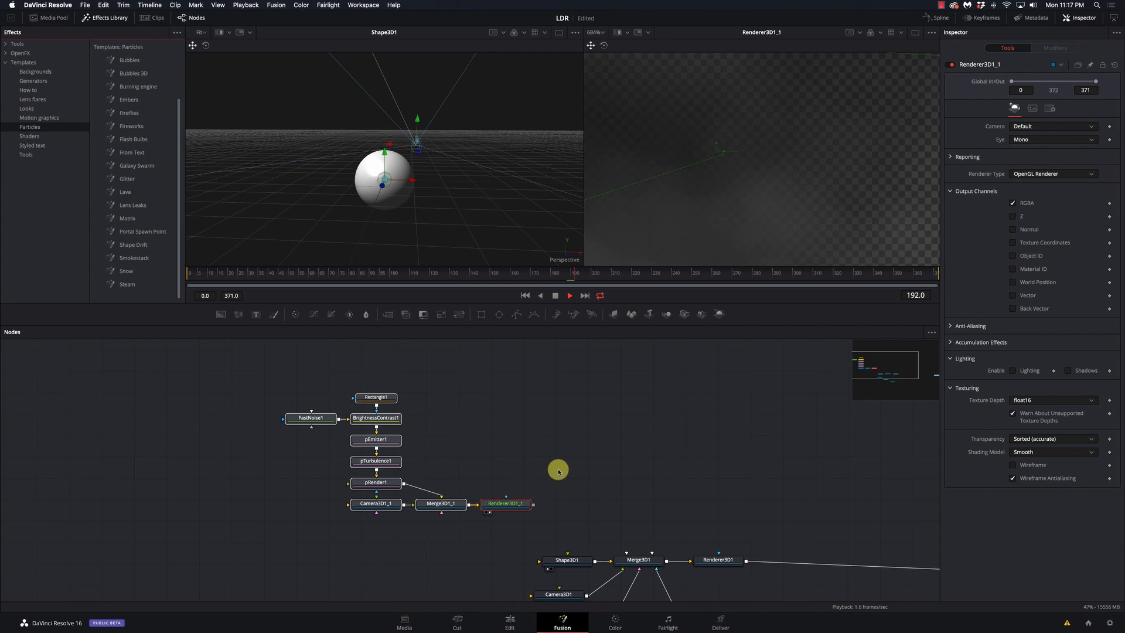
click(603, 30)
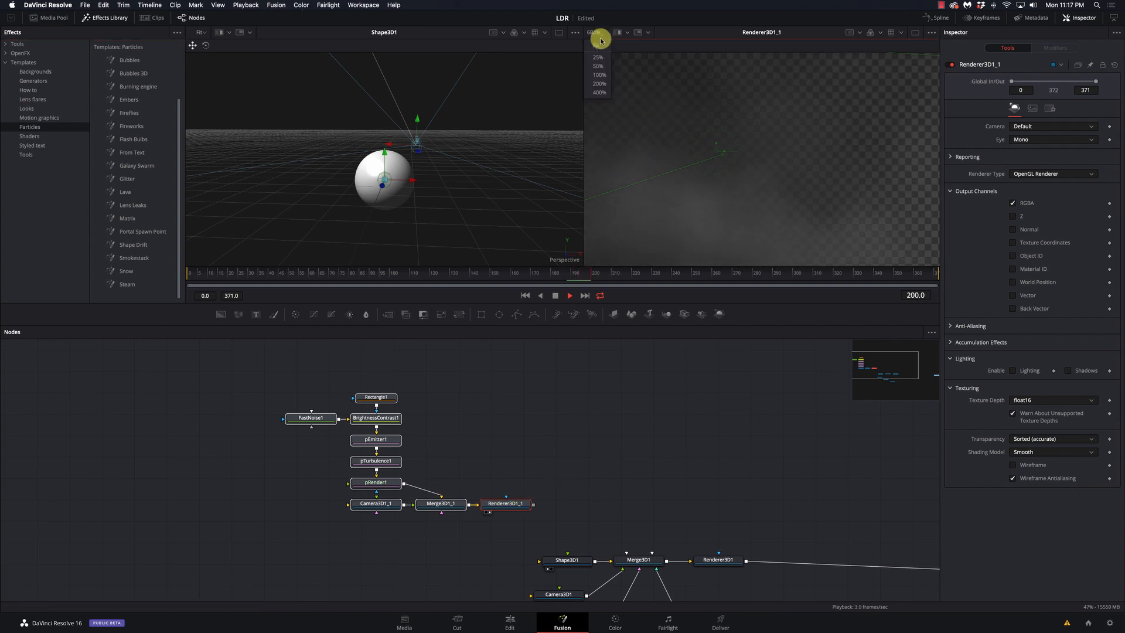
click(601, 50)
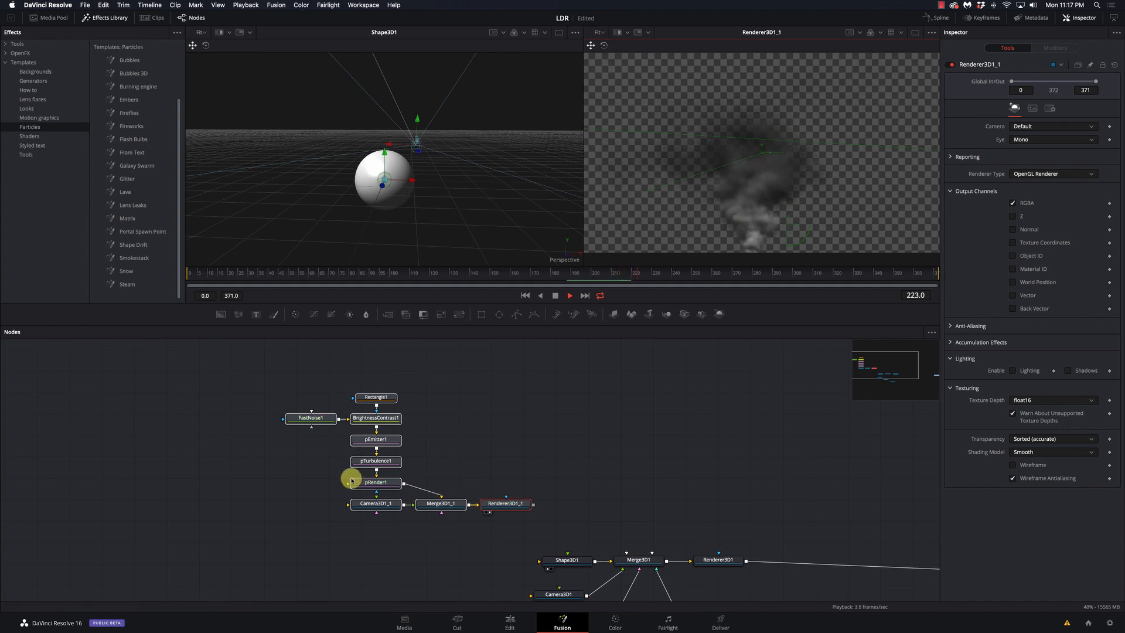
scroll(352, 478, left, 2)
scroll(351, 481, right, 2)
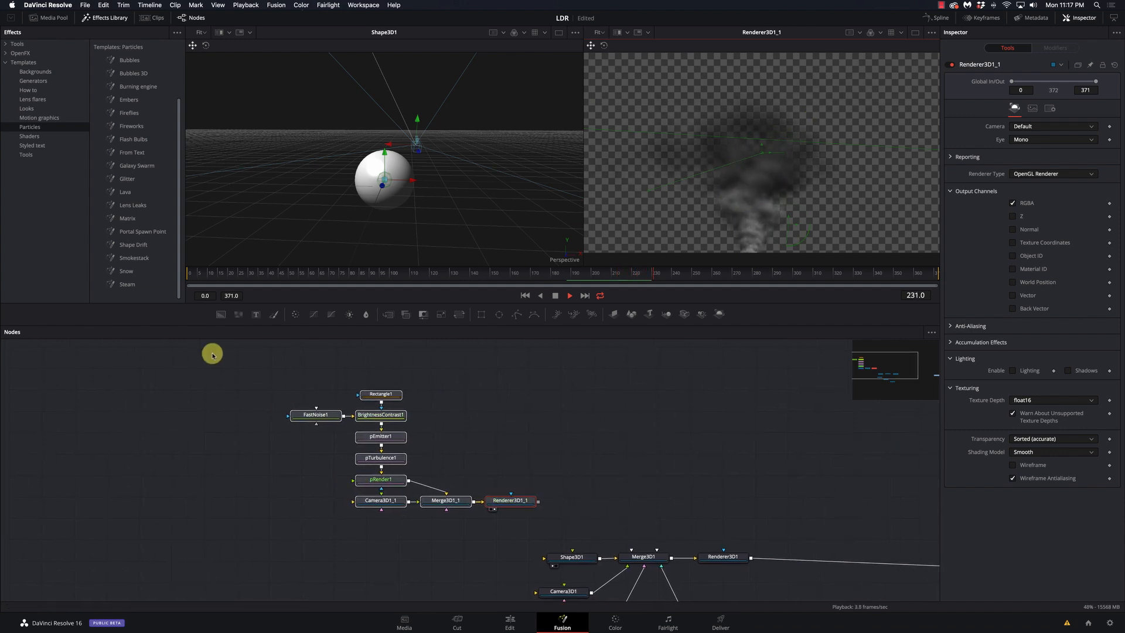
Replace the Smokestack nodes with the Matrix particle template and show it in the second viewer
drag(264, 373, 580, 528)
key(Delete)
click(128, 219)
click(258, 375)
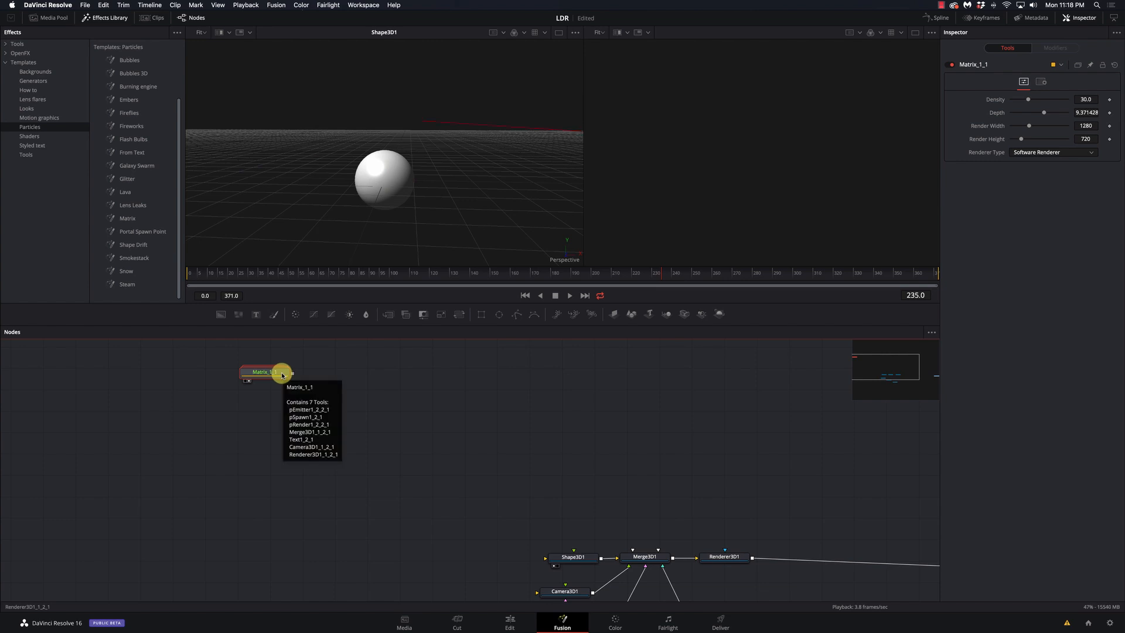
key(2)
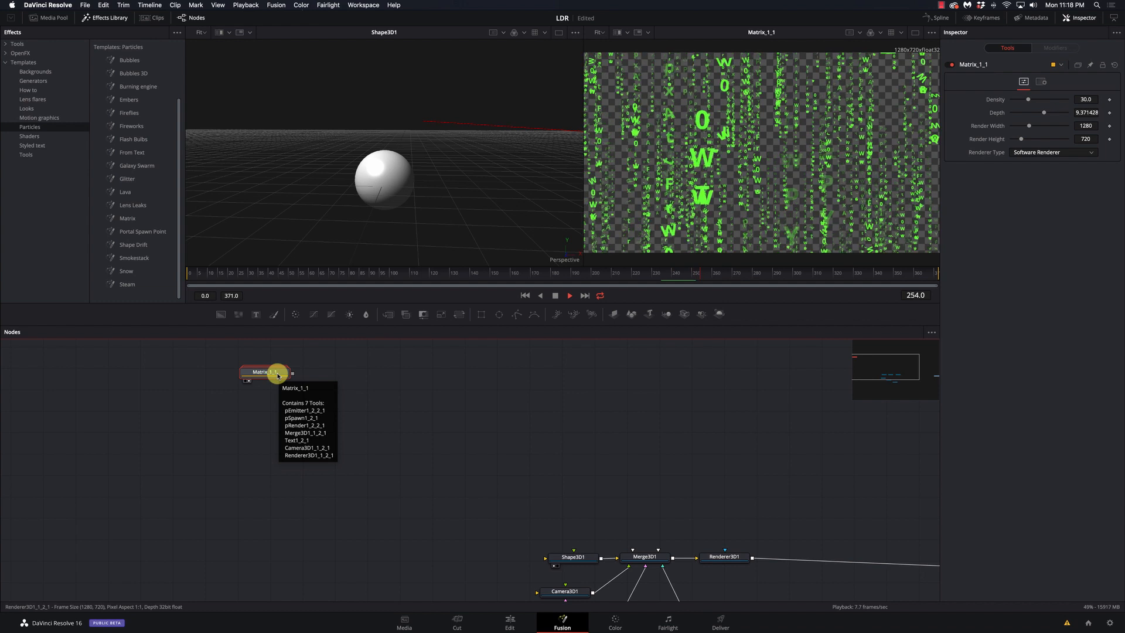
Expand the Matrix_1_1 group to inspect its Text1_2_1 node's settings, and collapse and reselect the group
click(282, 374)
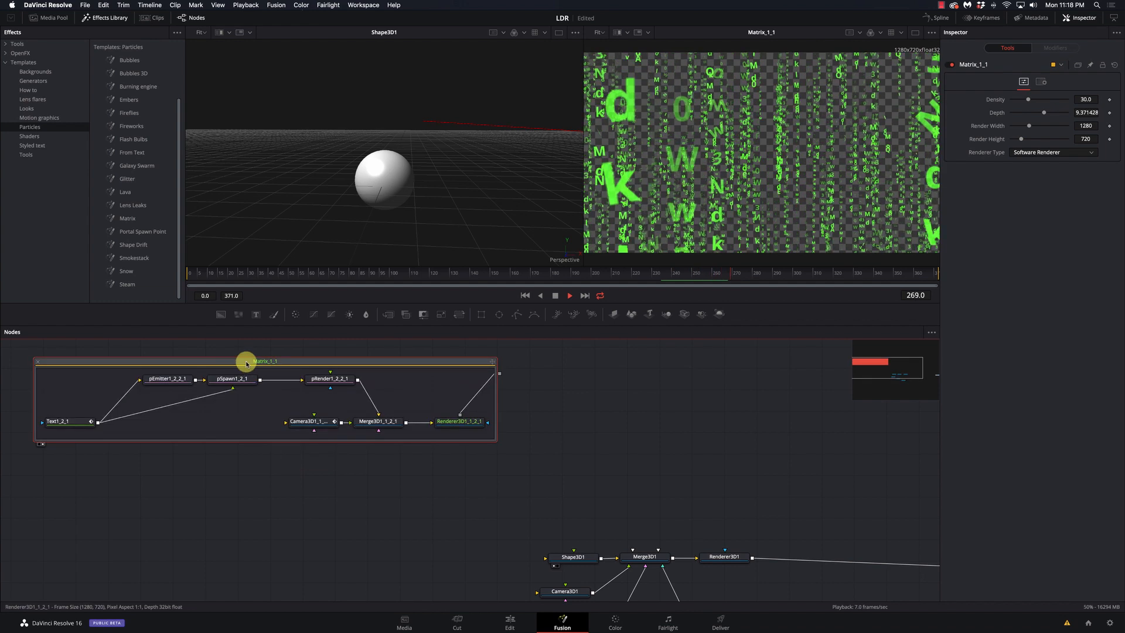
drag(246, 361, 255, 381)
click(83, 443)
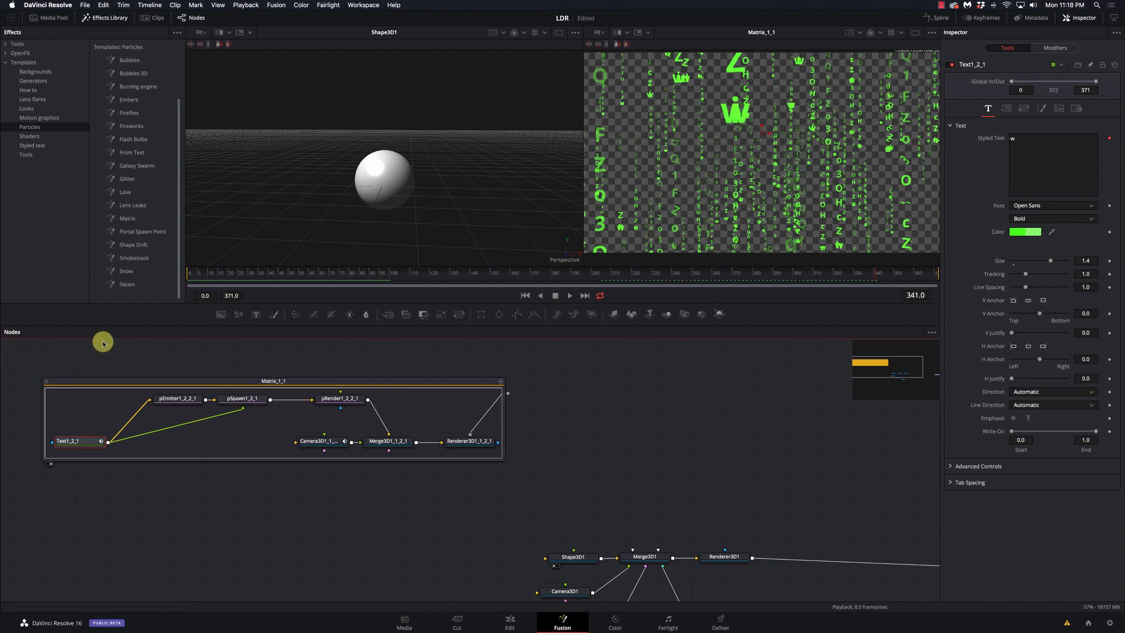
click(46, 382)
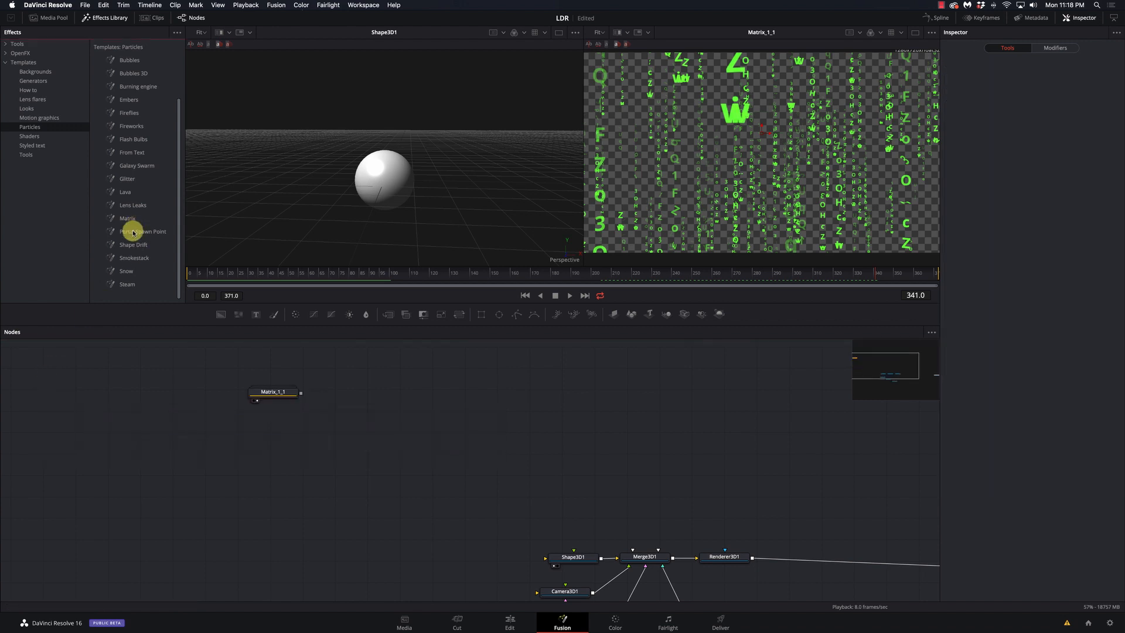
click(275, 394)
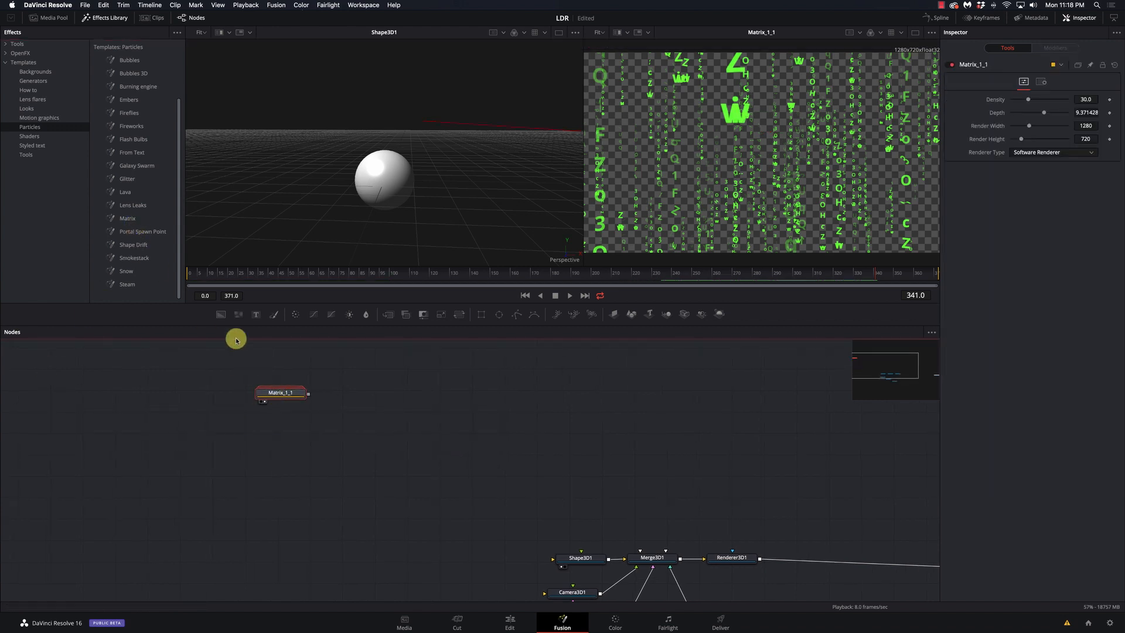
Replace the Matrix_1_1 group with the Portal Spawn Point particle template in the empty area of the node graph
key(Delete)
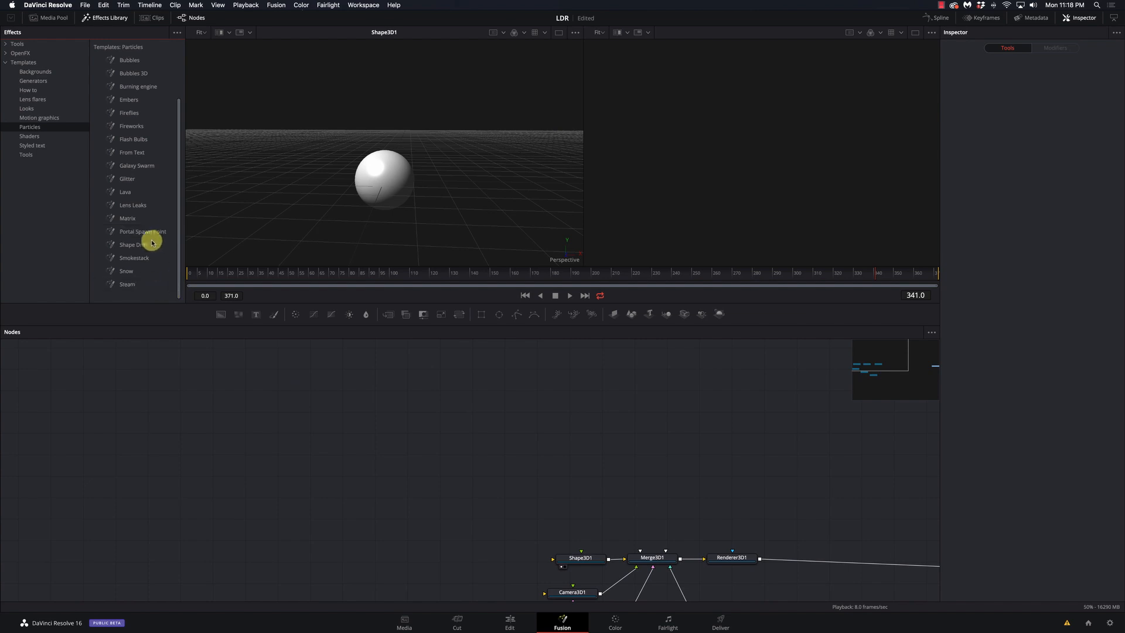
drag(150, 231, 253, 385)
click(291, 389)
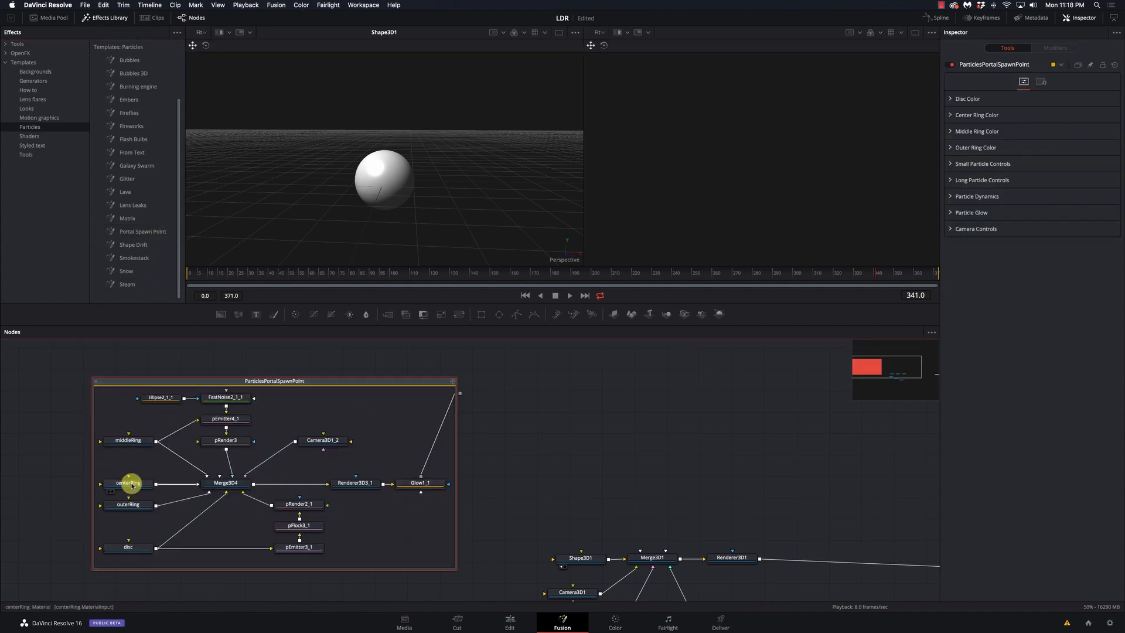
View the template's centerRing node in the first viewer and its outerRing node in both viewers
click(131, 508)
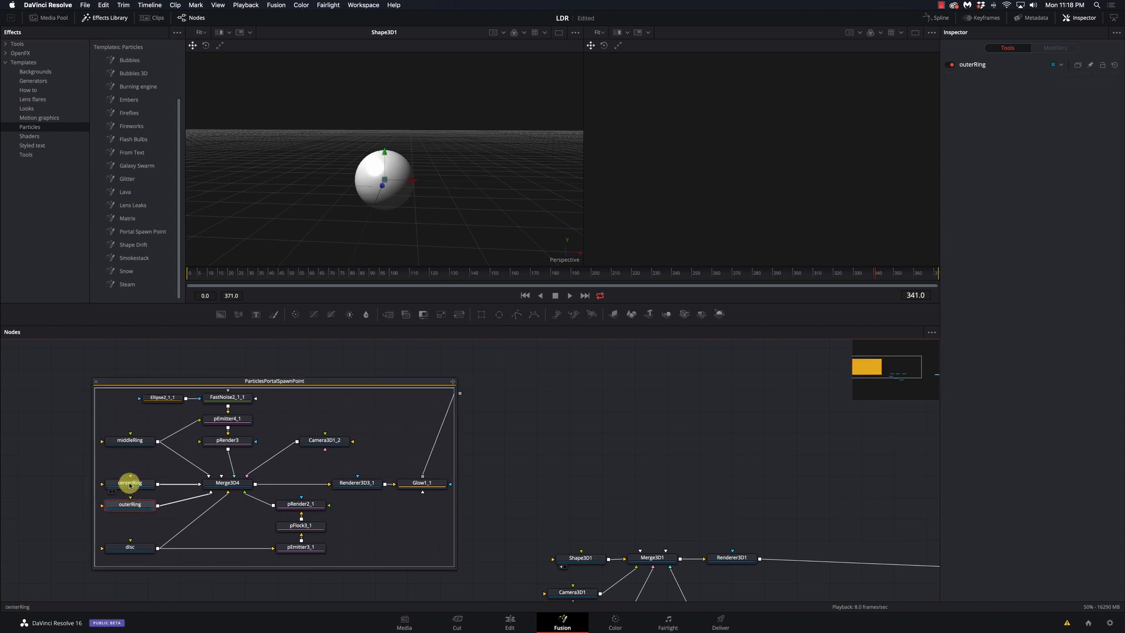
click(129, 484)
click(136, 505)
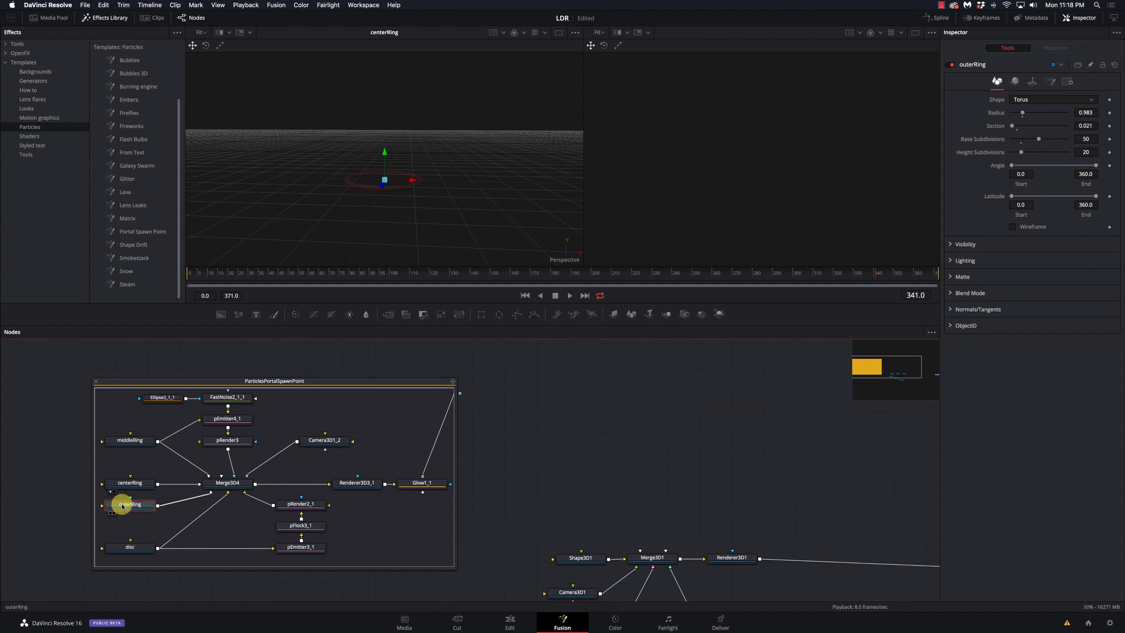
key(1)
key(2)
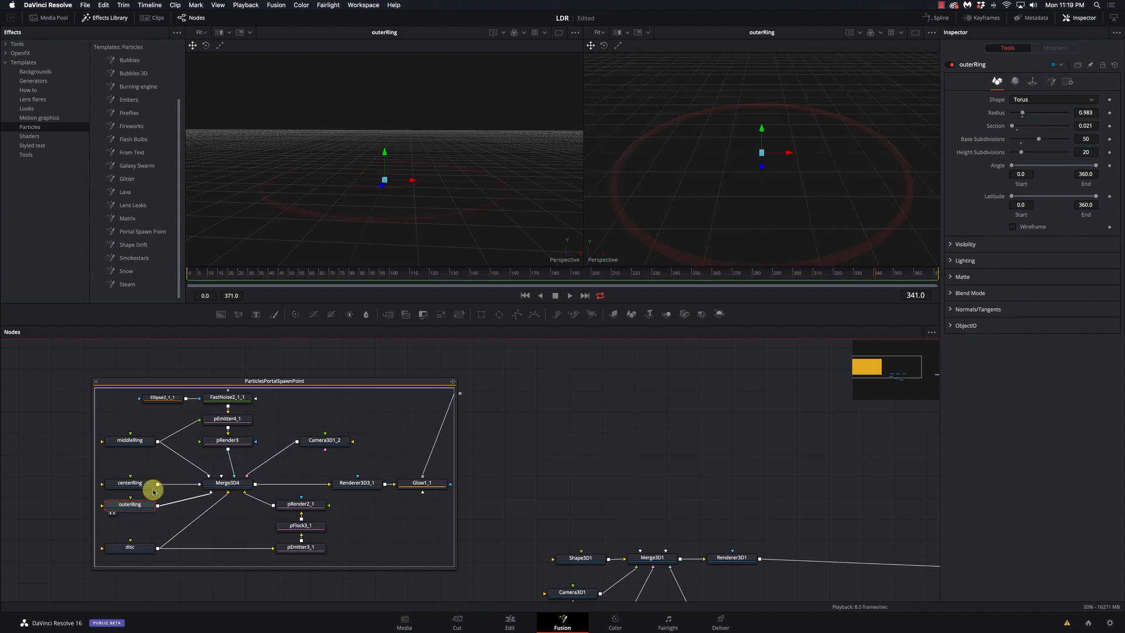
Inspect the middleRing node's settings and show the Glow1_1 output in the second viewer
click(139, 440)
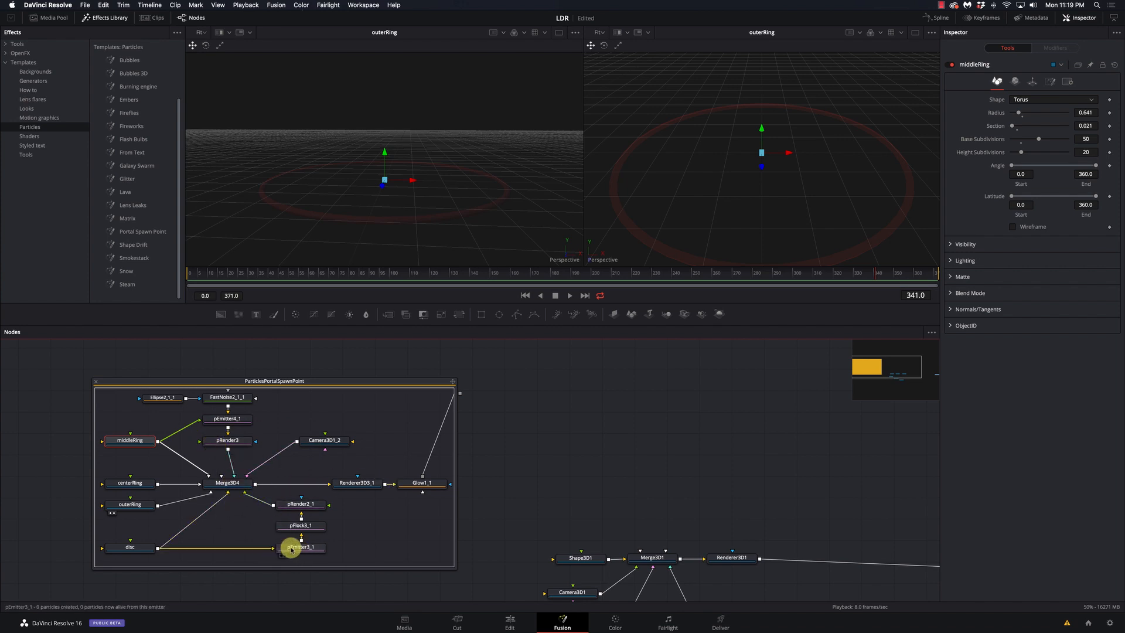
click(422, 484)
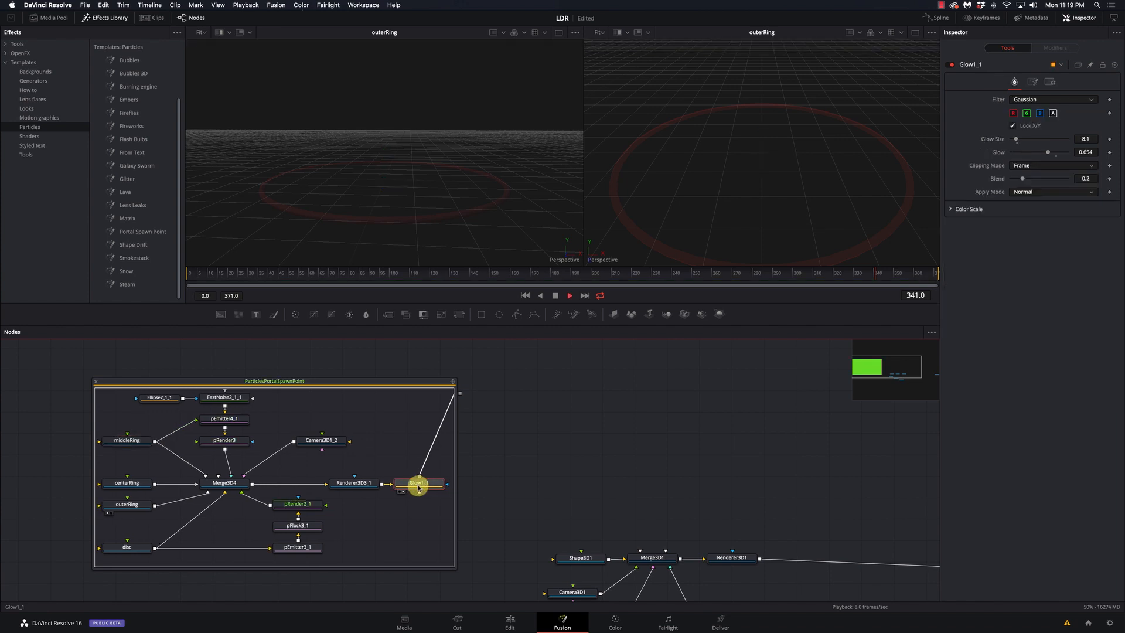
key(2)
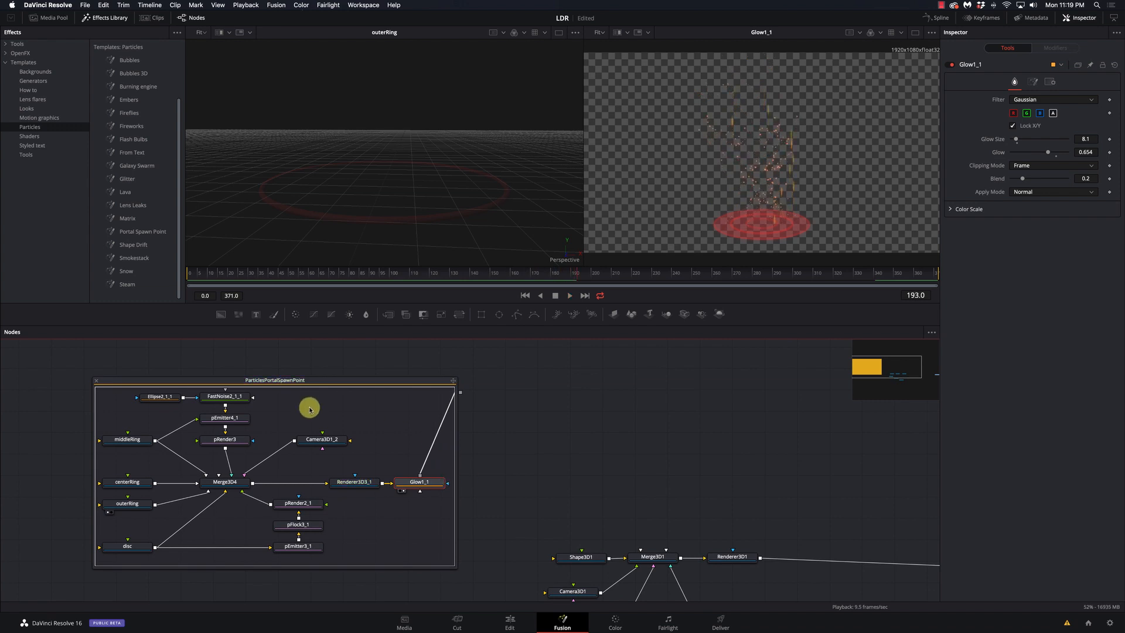
Collapse the ParticlesPortalSpawnPoint group and move it beside the Shape3D1 and Camera3D1 nodes
click(97, 382)
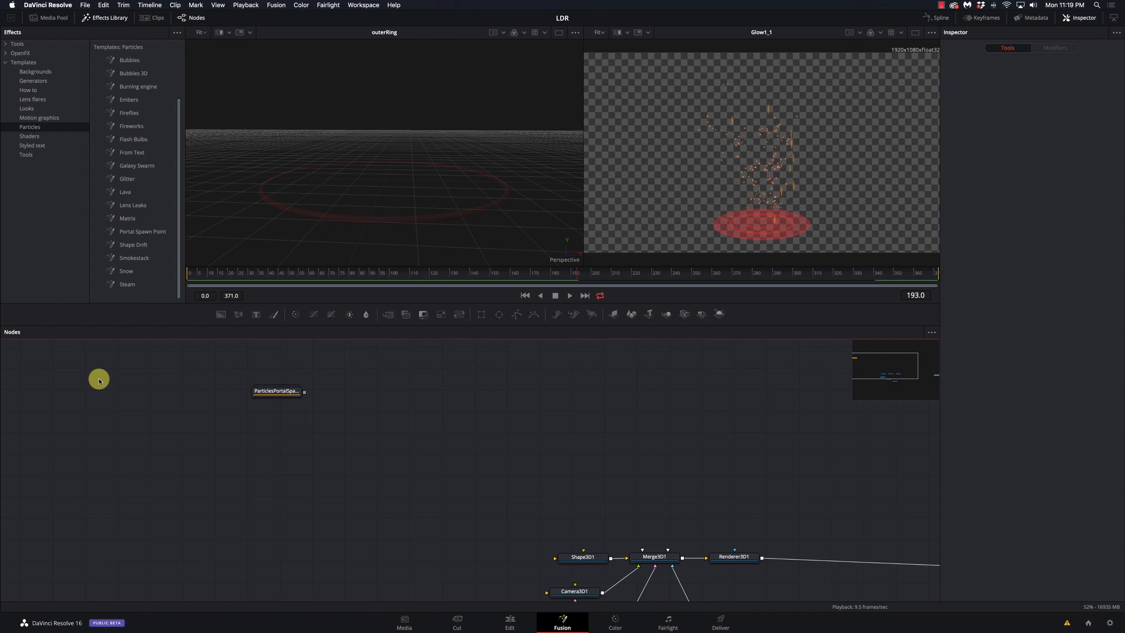
drag(278, 391, 460, 564)
scroll(454, 551, down, 5)
scroll(422, 527, right, 10)
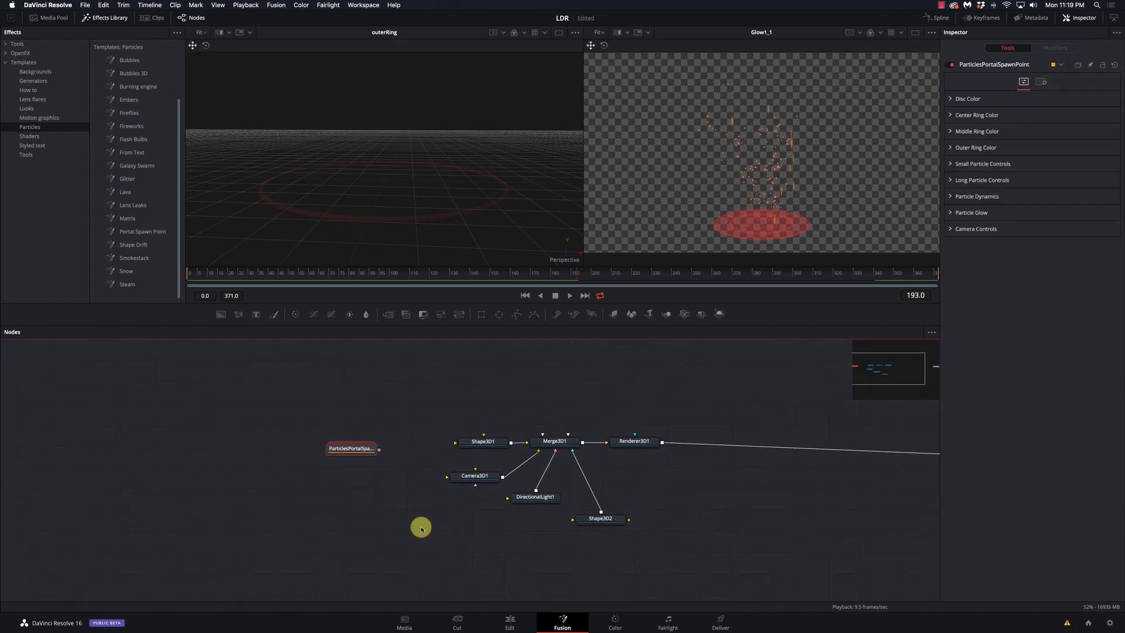